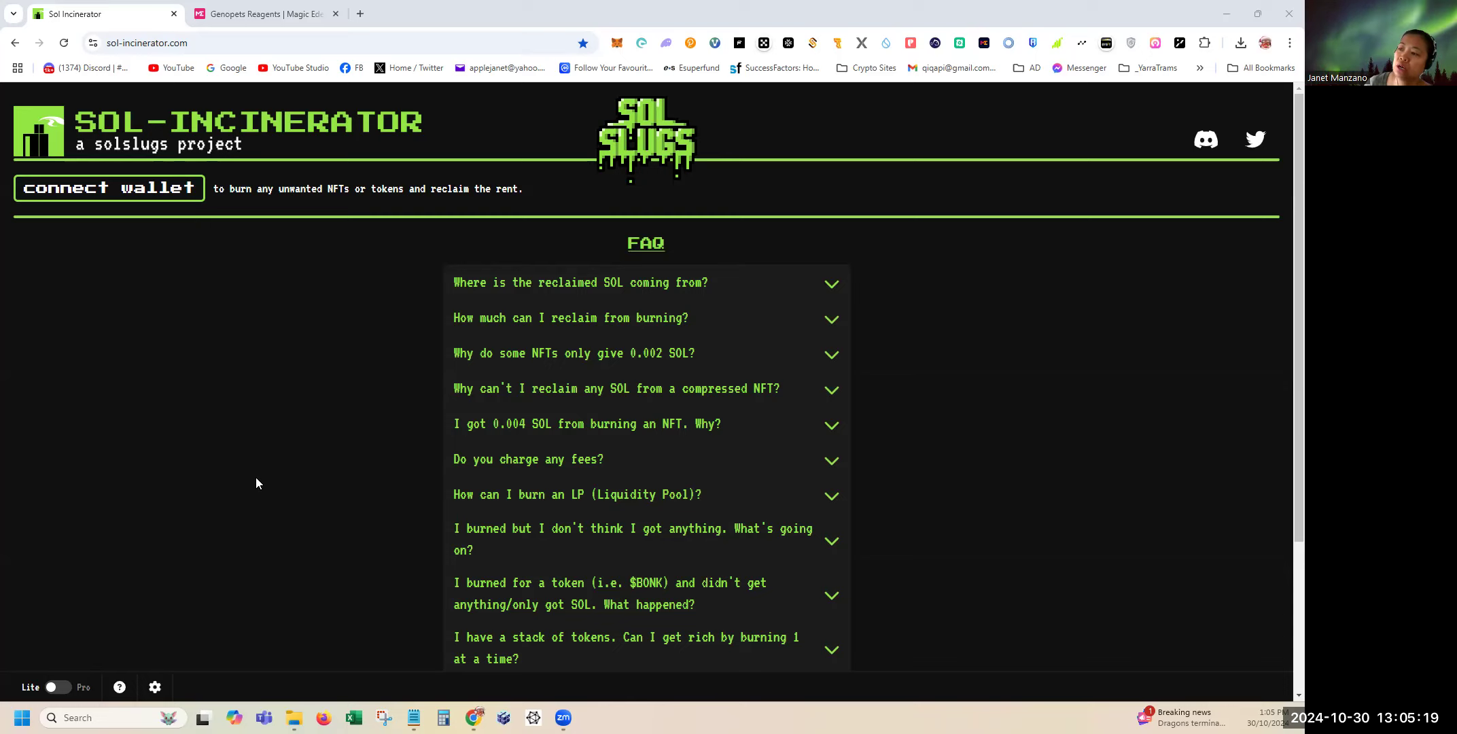
Expand the FAQ answer showing reclaimed SOL is the returned token-account storage fee.
click(724, 295)
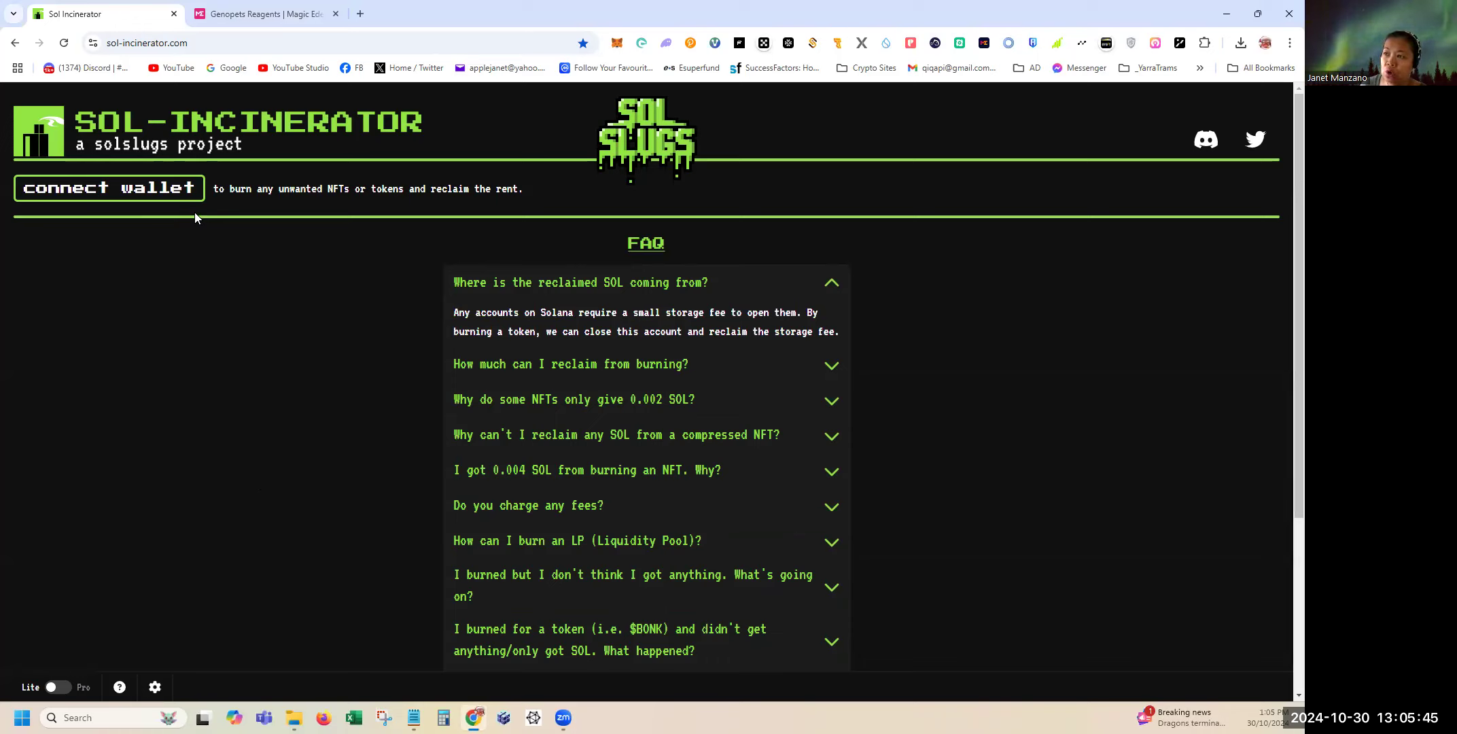
Unlock Phantom with the wallet password, note the $11.73 balance, and close the popup.
click(666, 43)
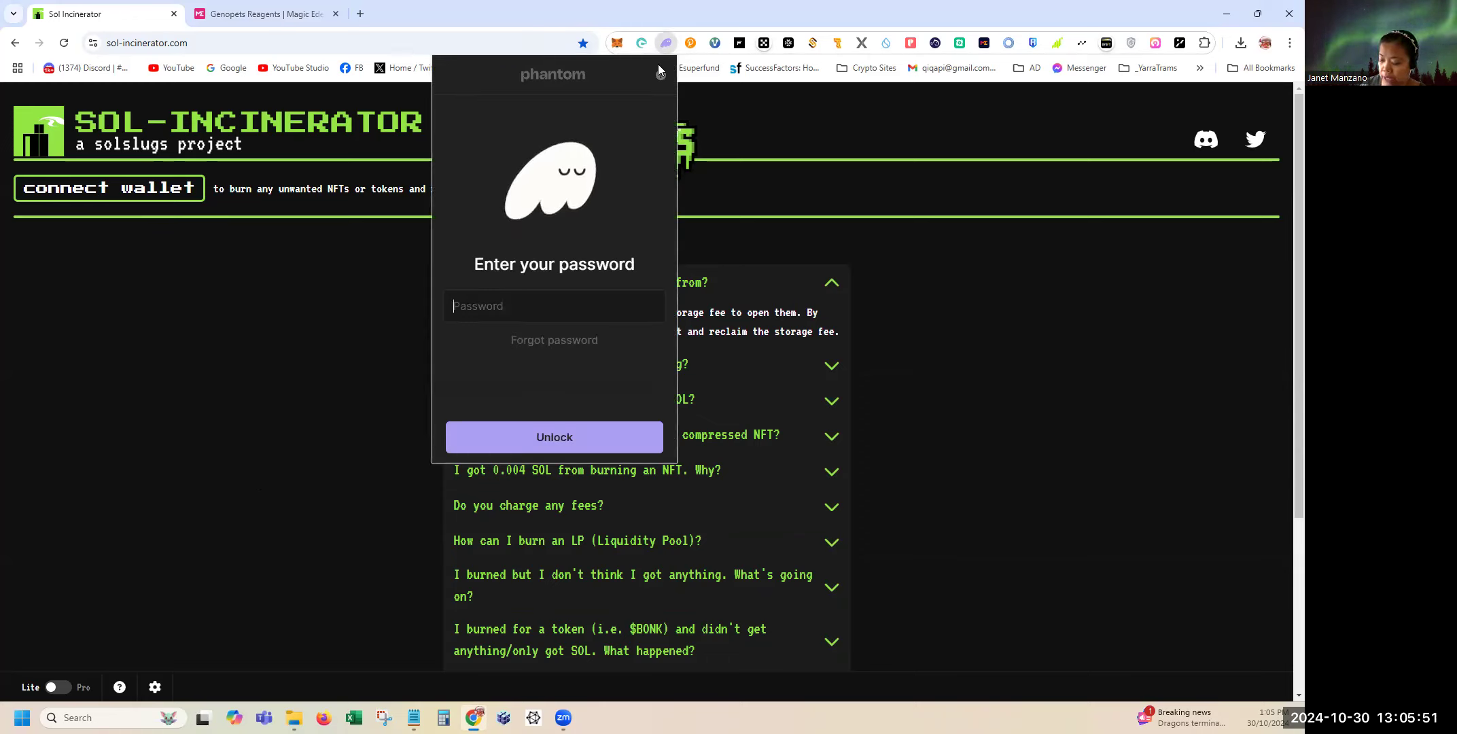
text(••••••••••••••)
key(Return)
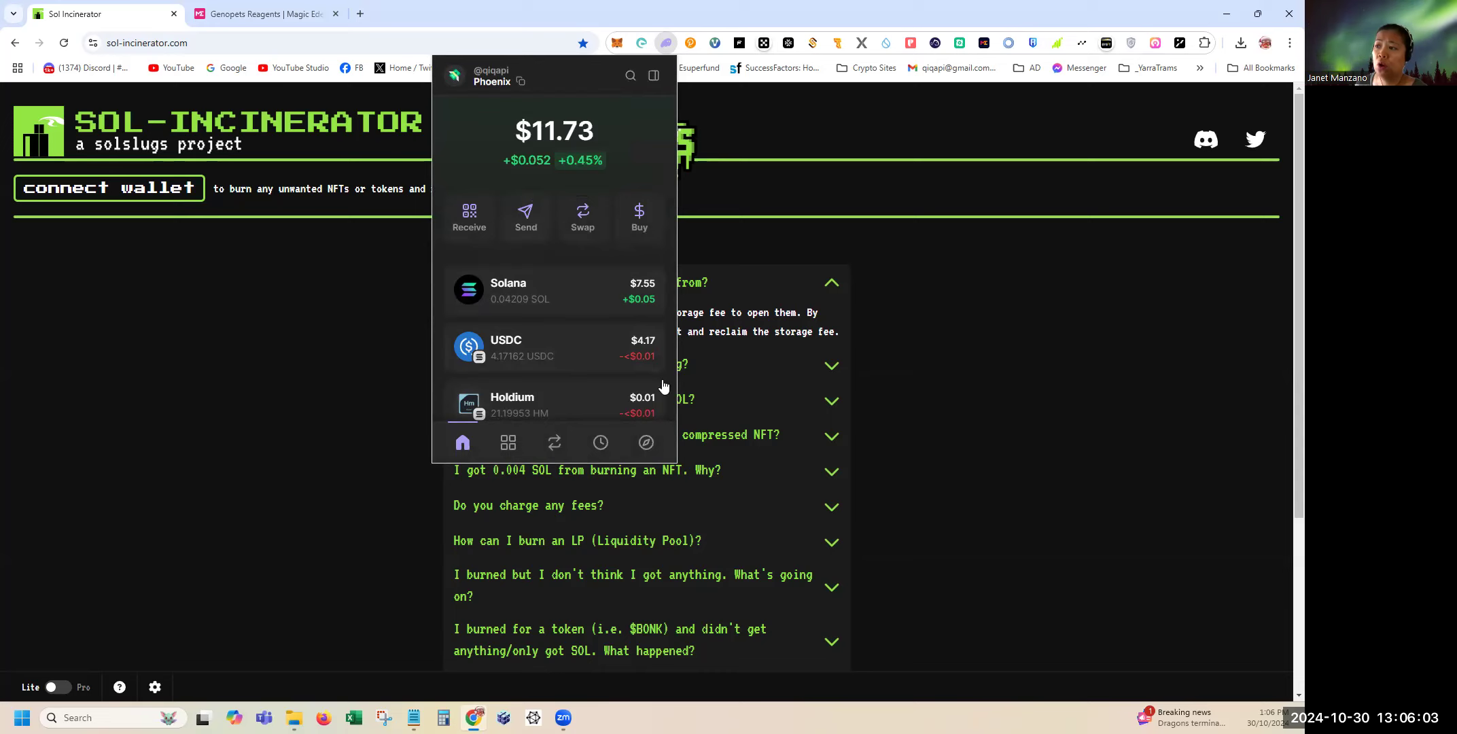
click(316, 331)
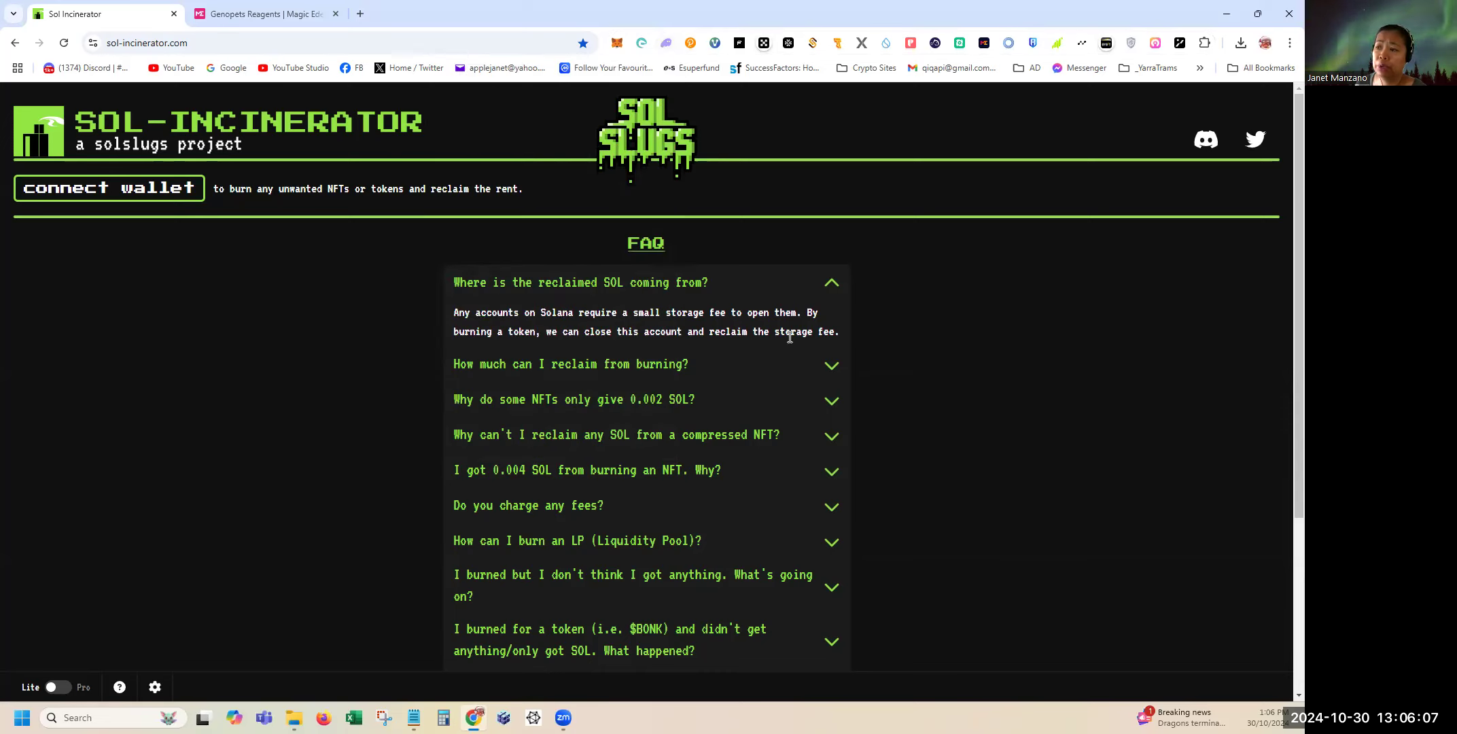
Expand the FAQ answers on reclaim amounts (0.01 SOL NFTs, 0.002 tokens) and 0.002-SOL NFTs.
click(697, 367)
scroll(995, 357, down, 2)
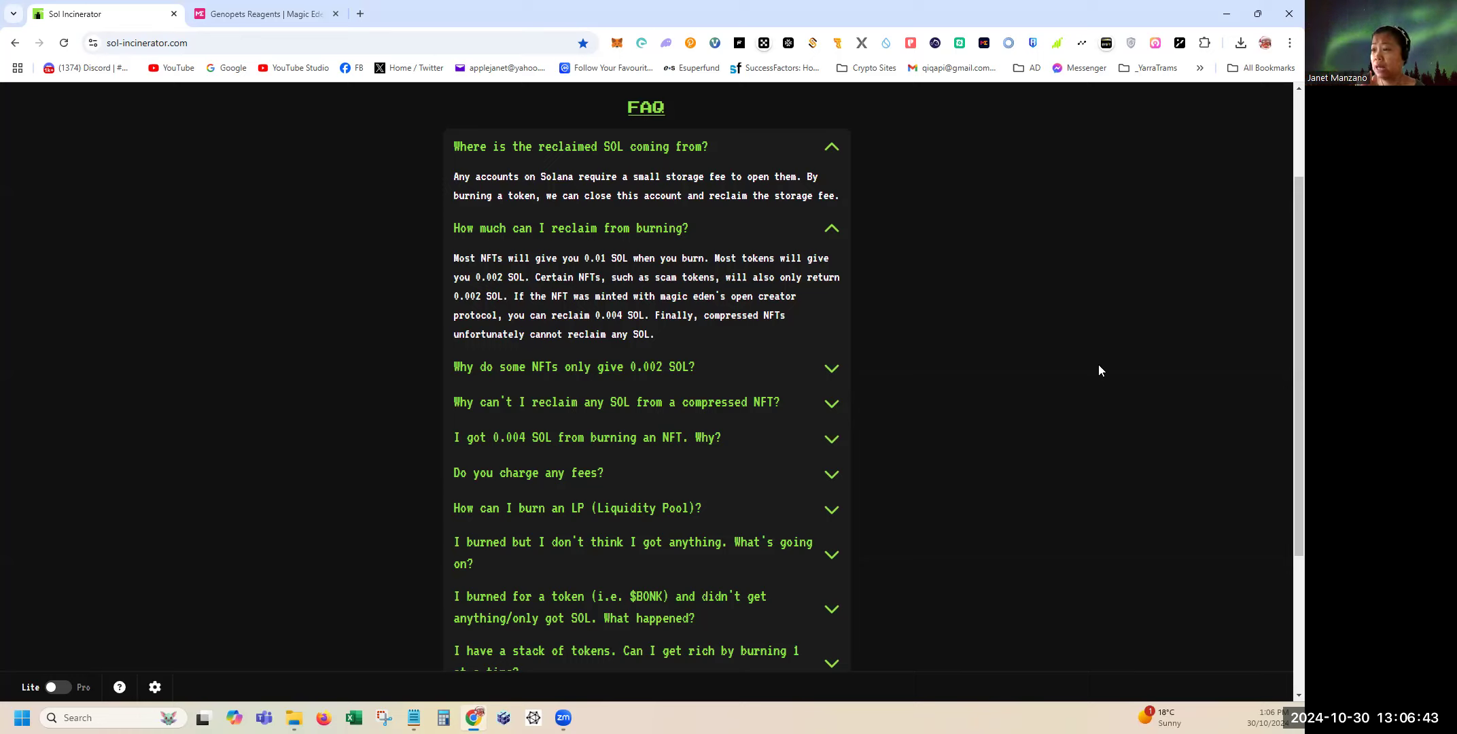
click(589, 368)
scroll(938, 380, down, 2)
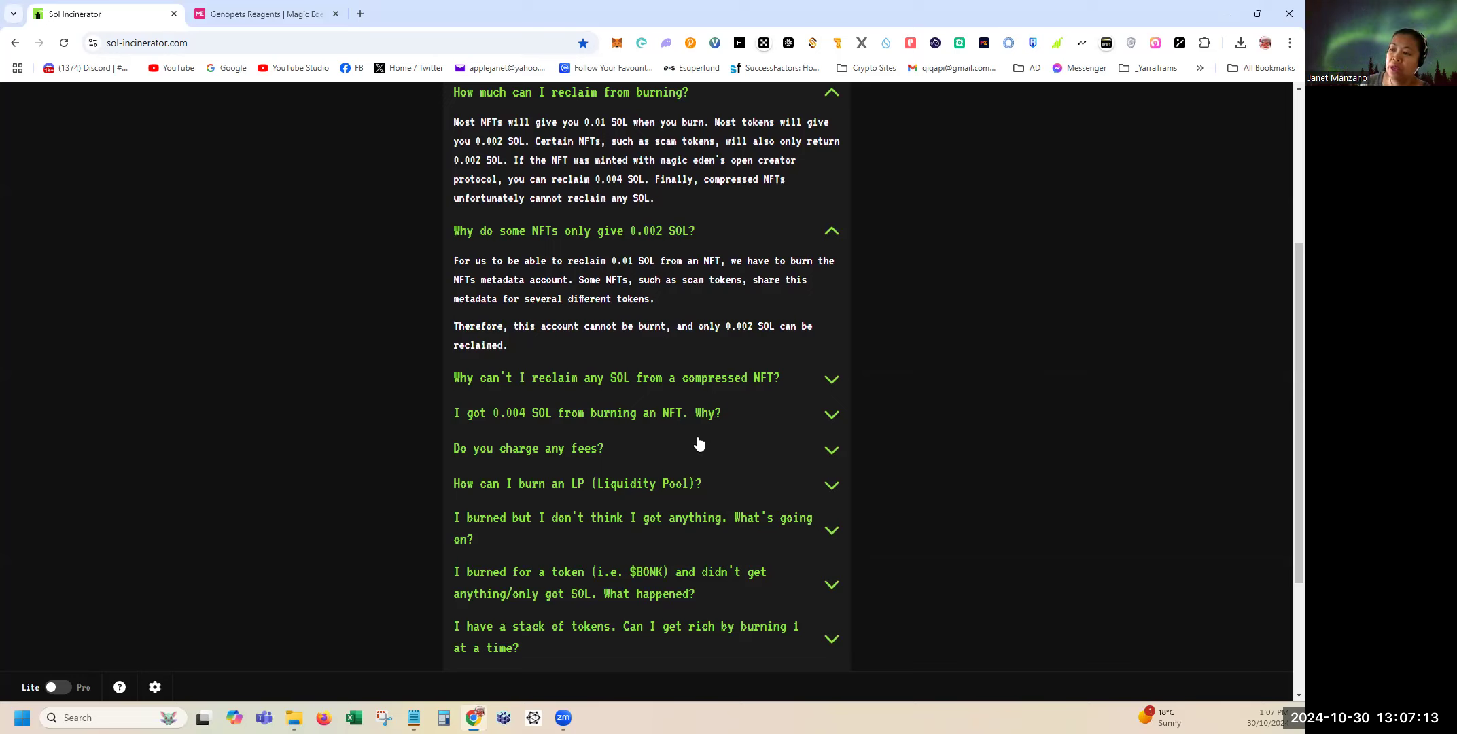
Expand the FAQ answers on compressed NFTs returning no SOL and OCP NFTs returning 0.004 SOL.
click(565, 381)
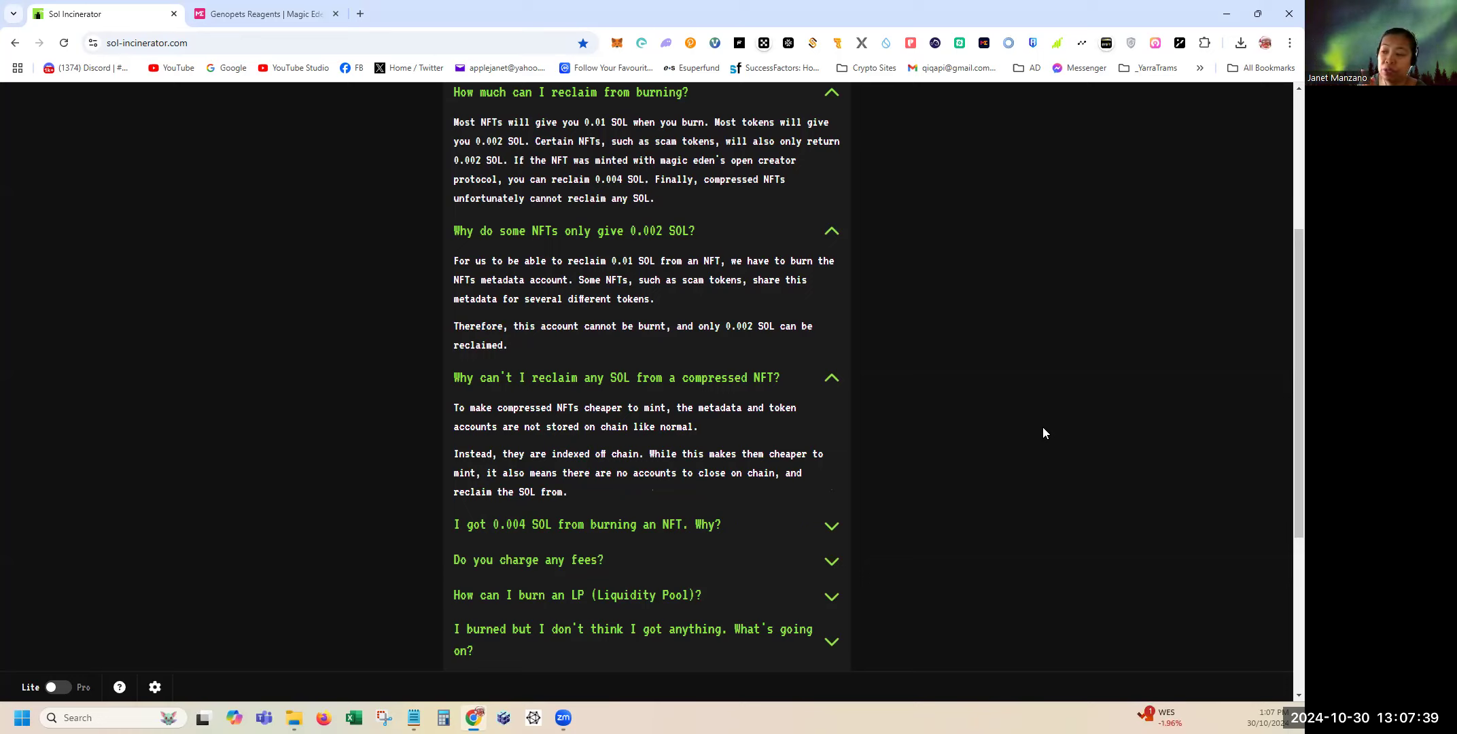
scroll(1042, 427, down, 2)
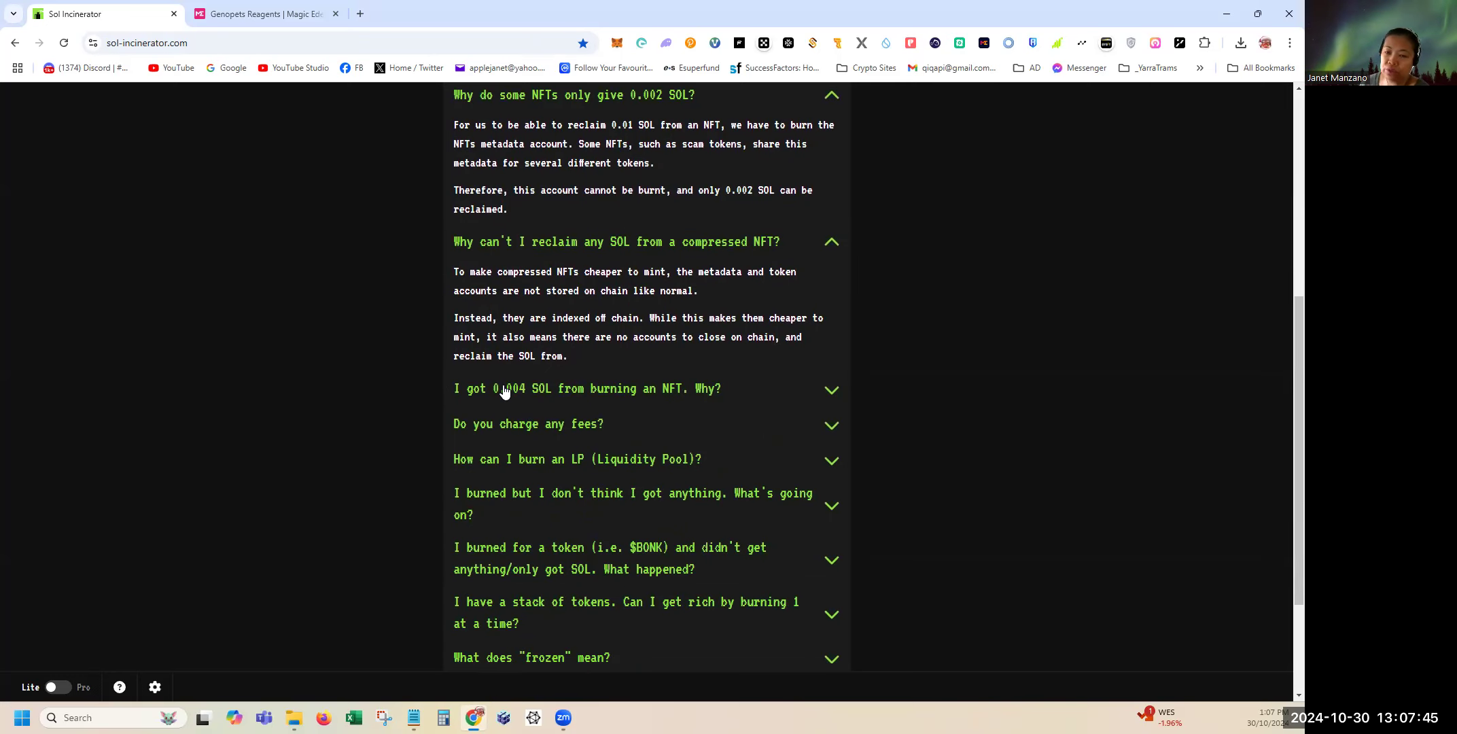
click(609, 389)
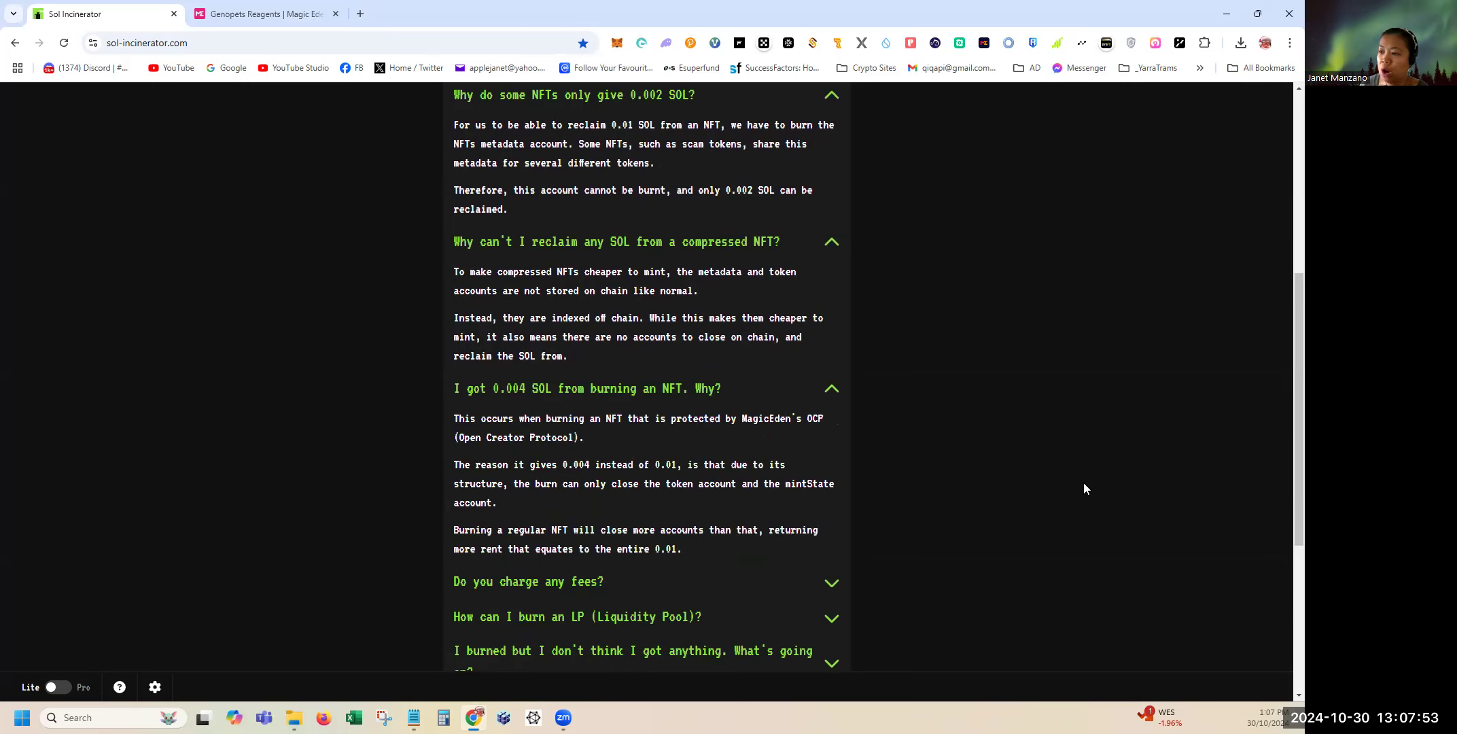
scroll(1084, 484, down, 1)
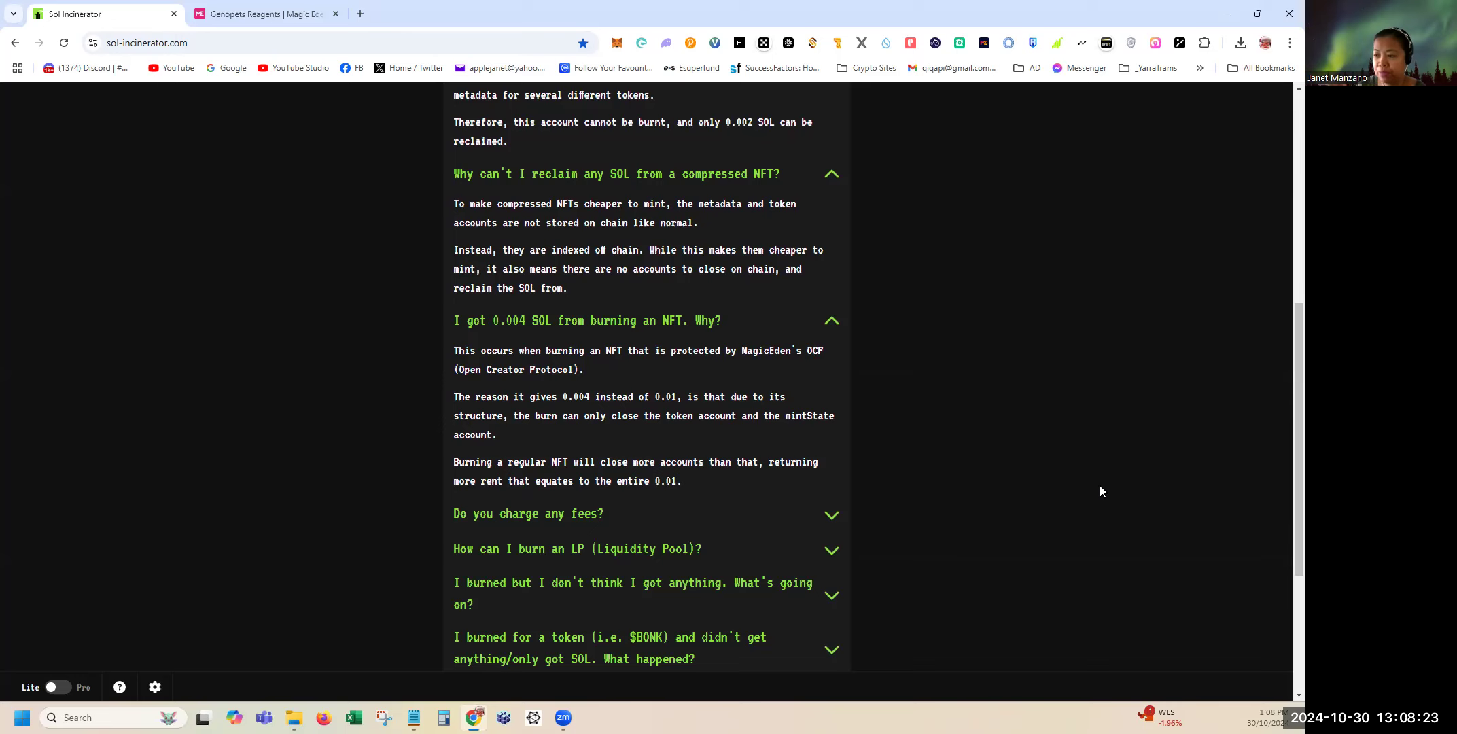
scroll(1040, 484, down, 2)
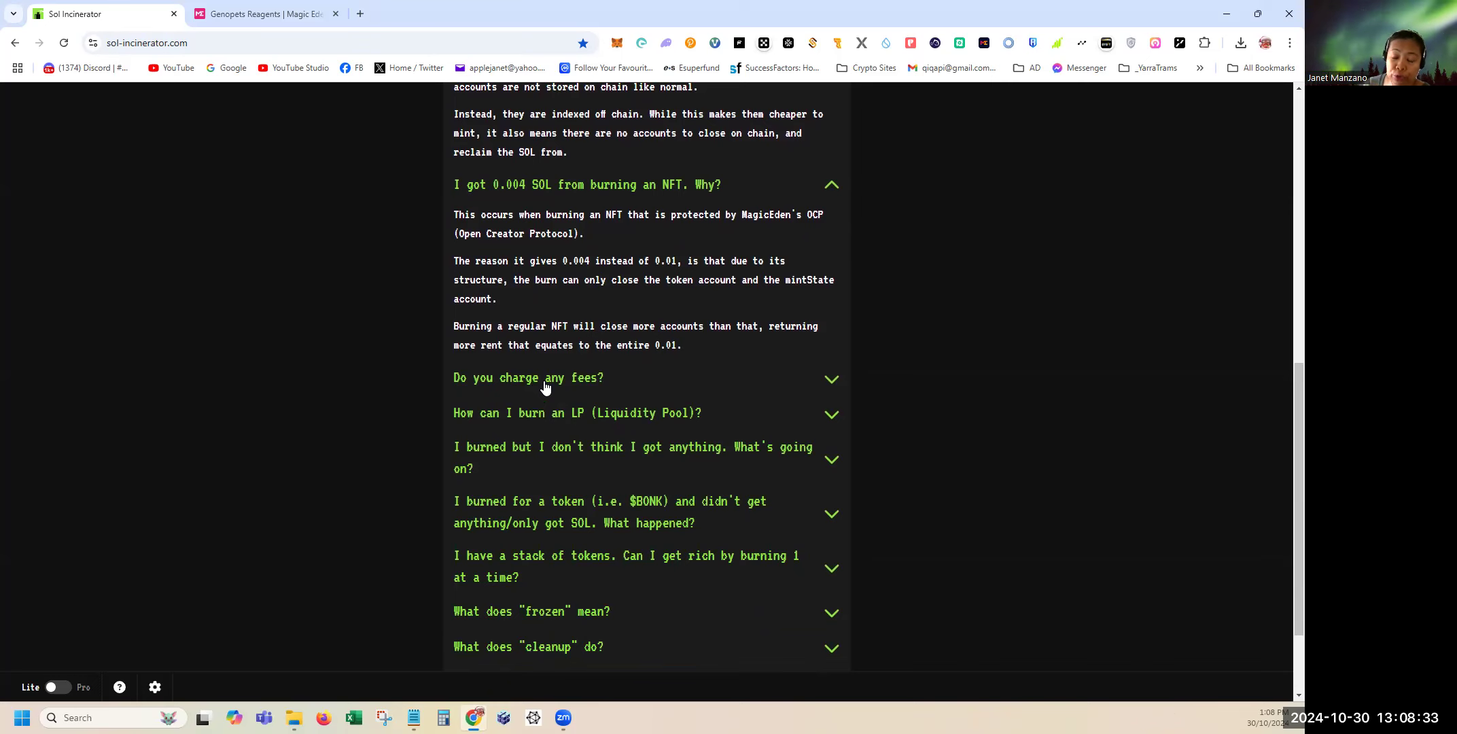
Expand the fees answer (0.00004 SOL per token, 0.00051 per NFT) and scroll through the FAQ.
click(545, 386)
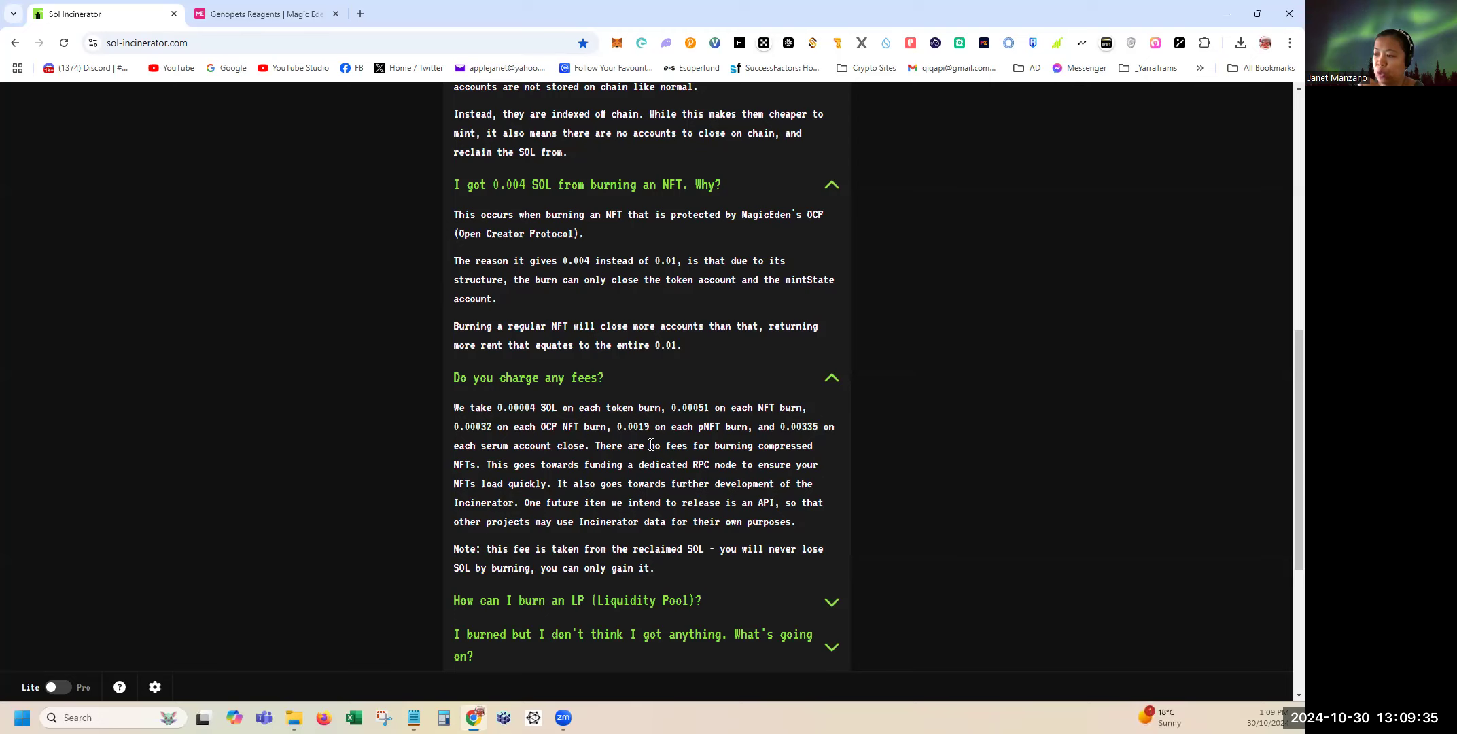
scroll(651, 445, down, 2)
scroll(791, 428, down, 2)
scroll(792, 430, down, 1)
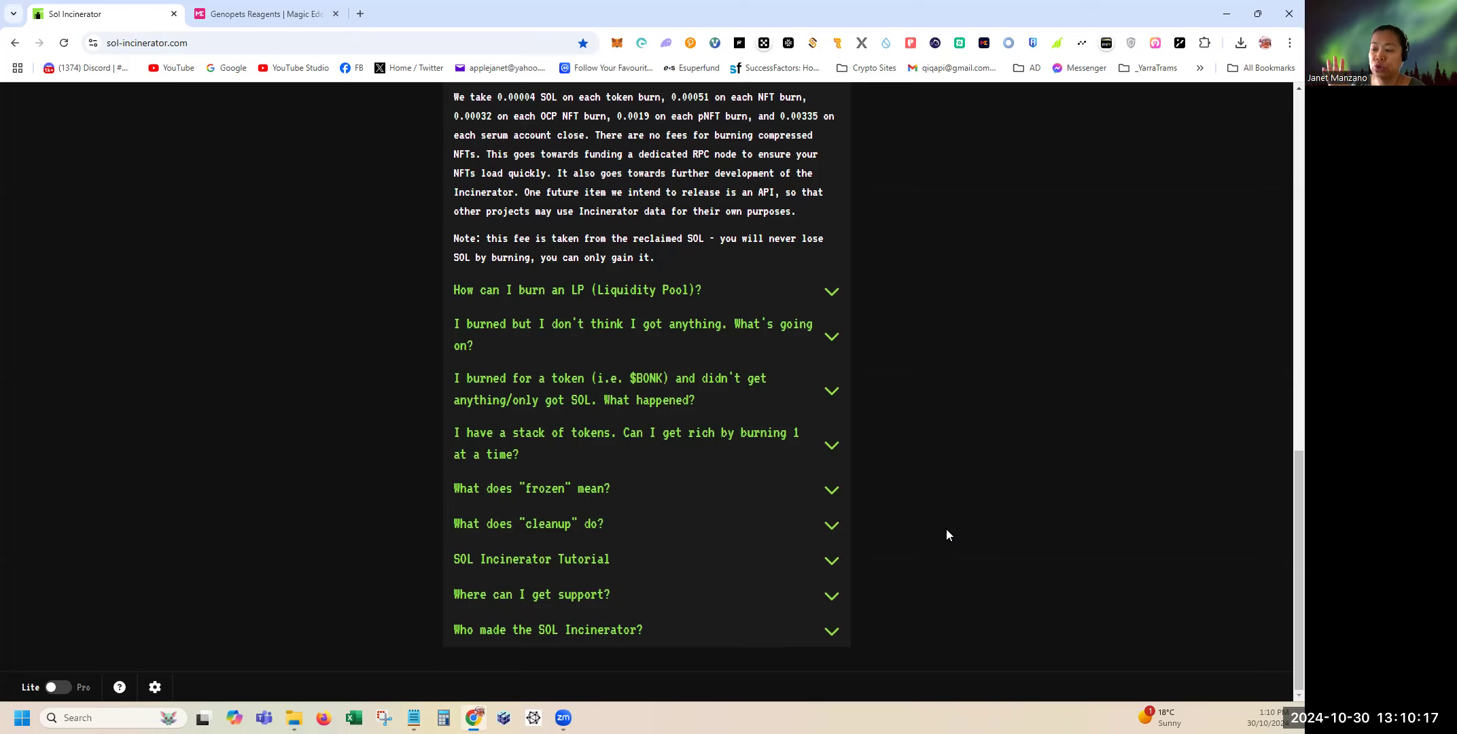
Check the $11.76 Phantom balance and bring up the Solana connect-a-wallet dialog.
scroll(946, 528, up, 20)
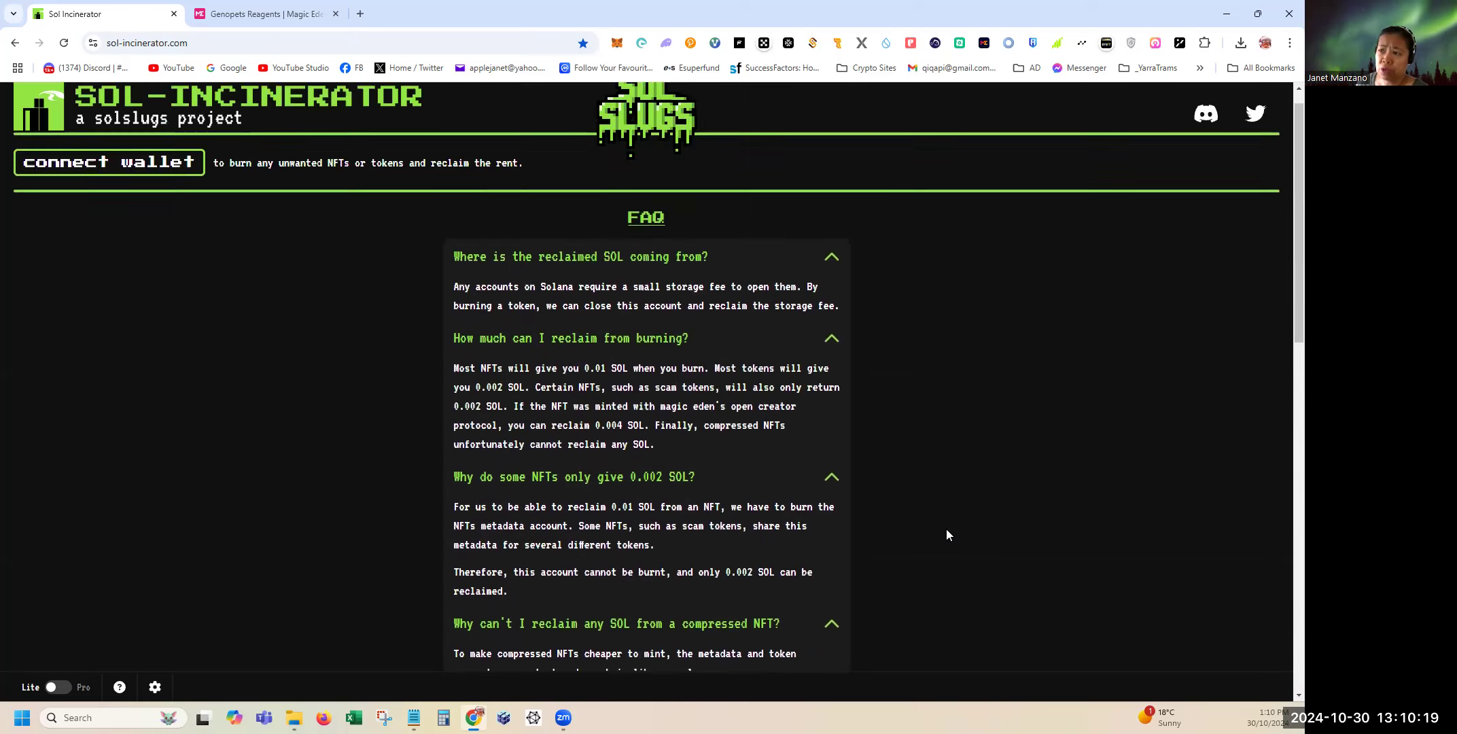
click(667, 44)
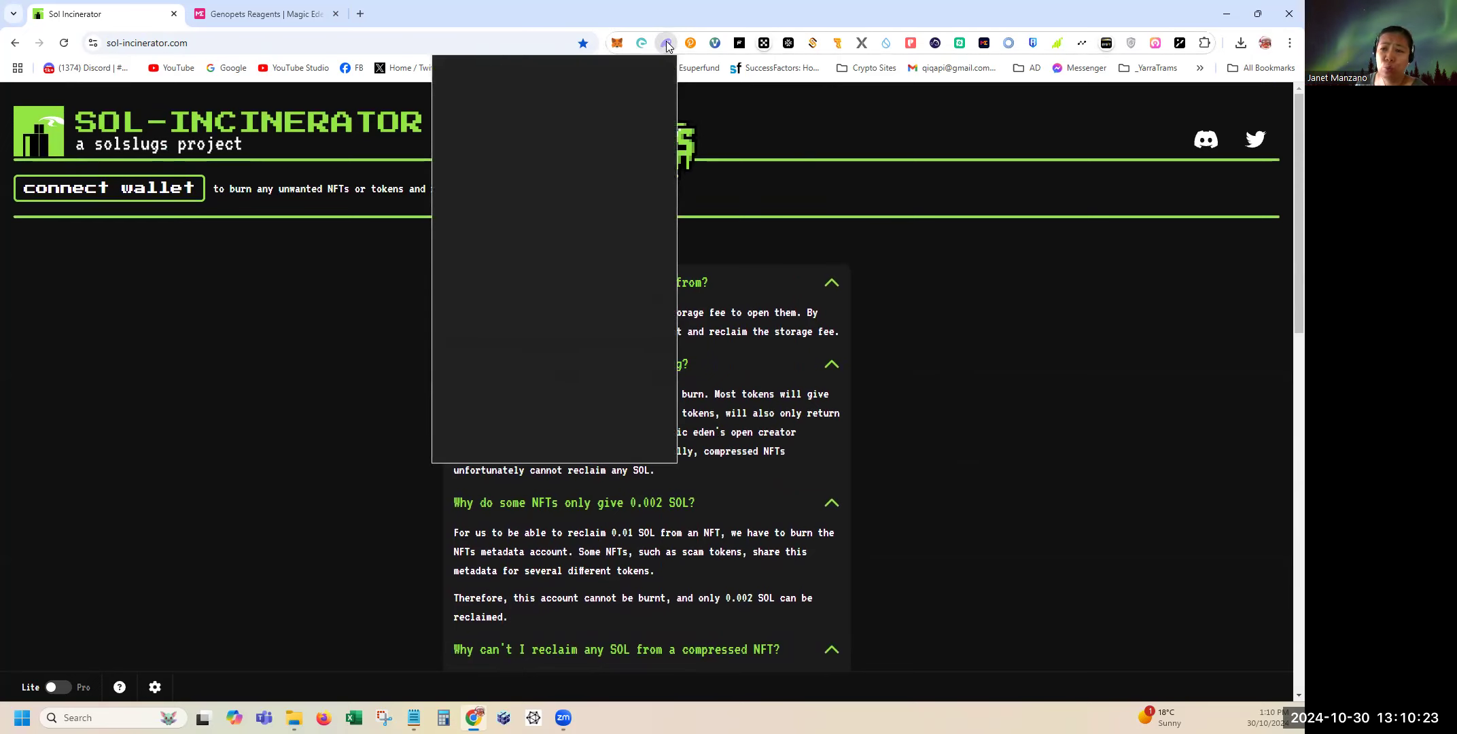
click(990, 288)
click(104, 188)
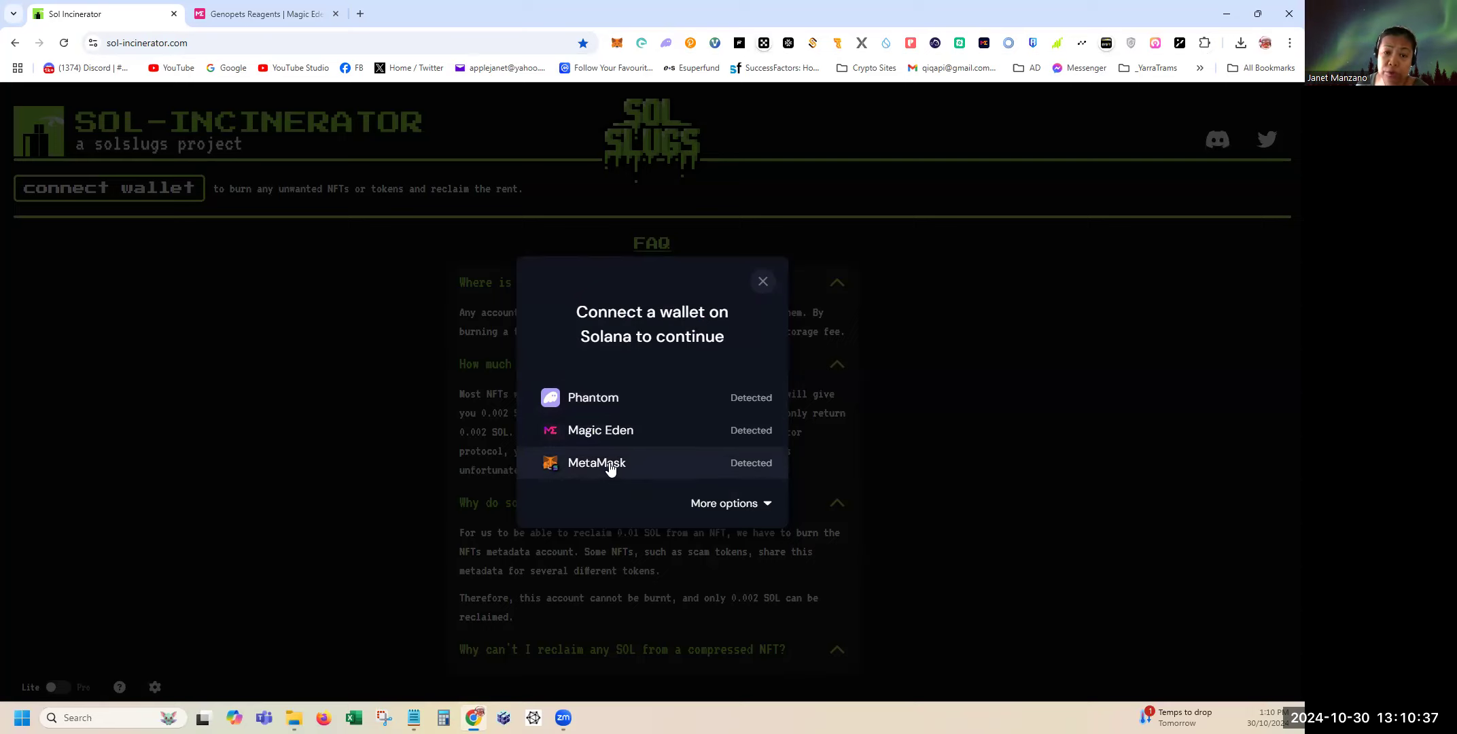
Connect Phantom via More options so its NFTs load, including Genopets Guild Habitats and Seeds.
click(716, 503)
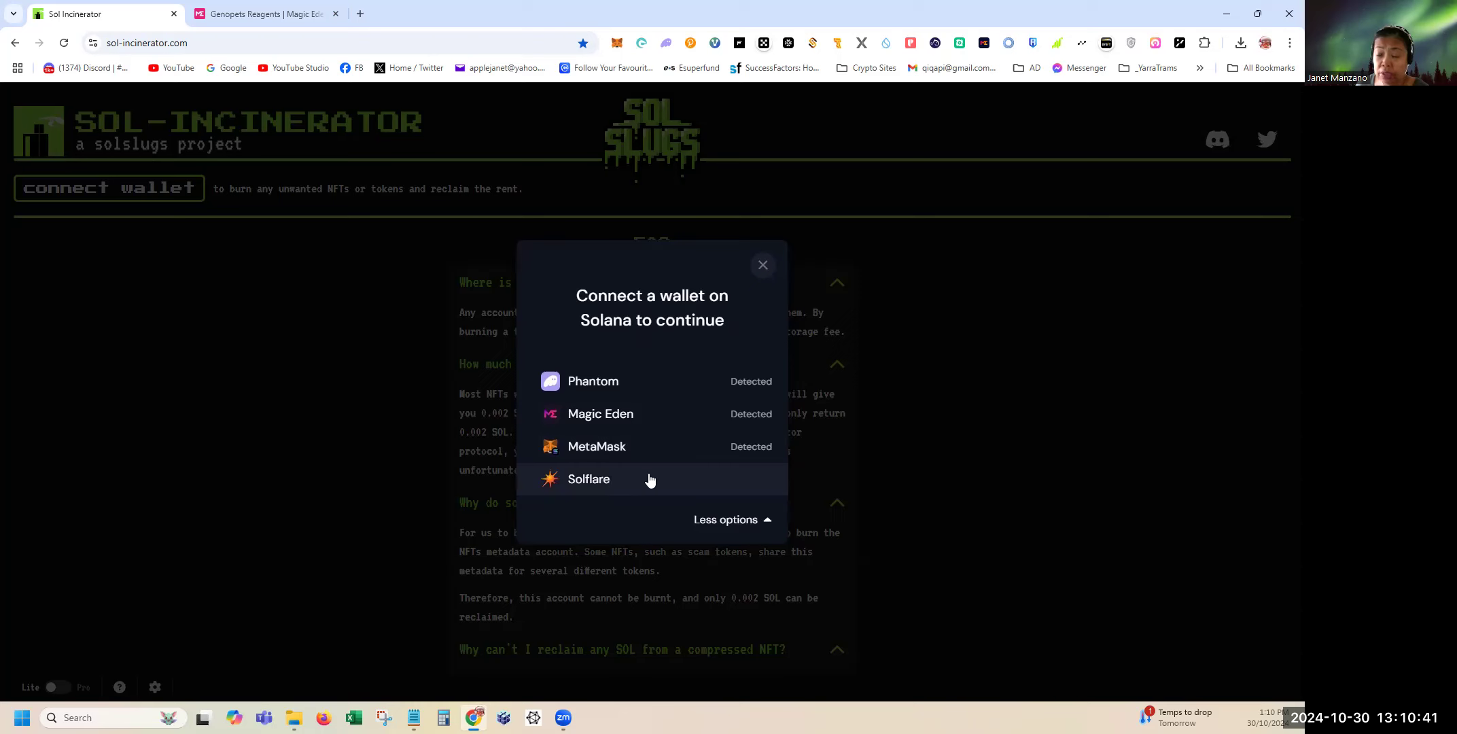
click(597, 382)
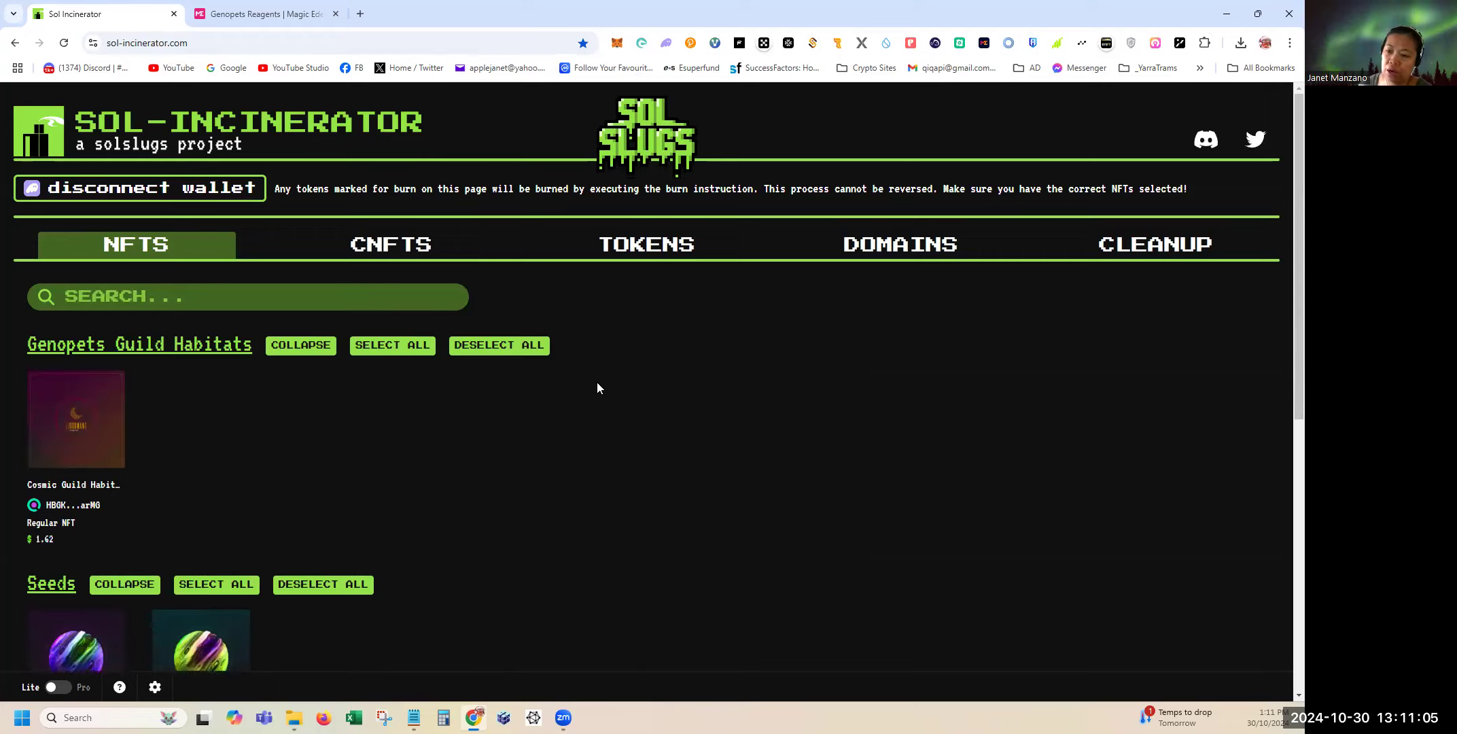
Mark the Cosmic Guild Habitat NFT for burning, worth 0.010 SOL.
click(68, 429)
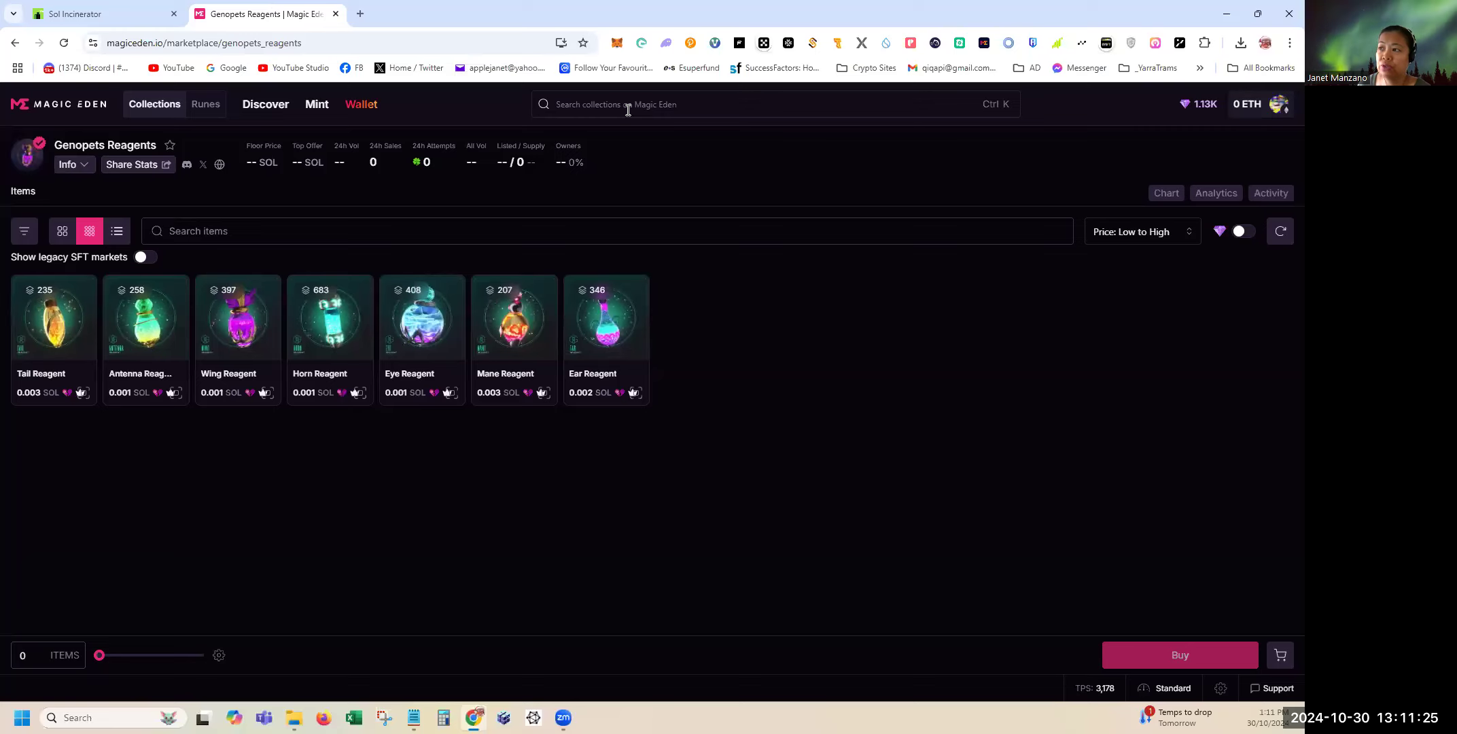
Search Magic Eden for 'genopets' and view Genopets Habitats, with its 0.022 SOL floor.
click(613, 106)
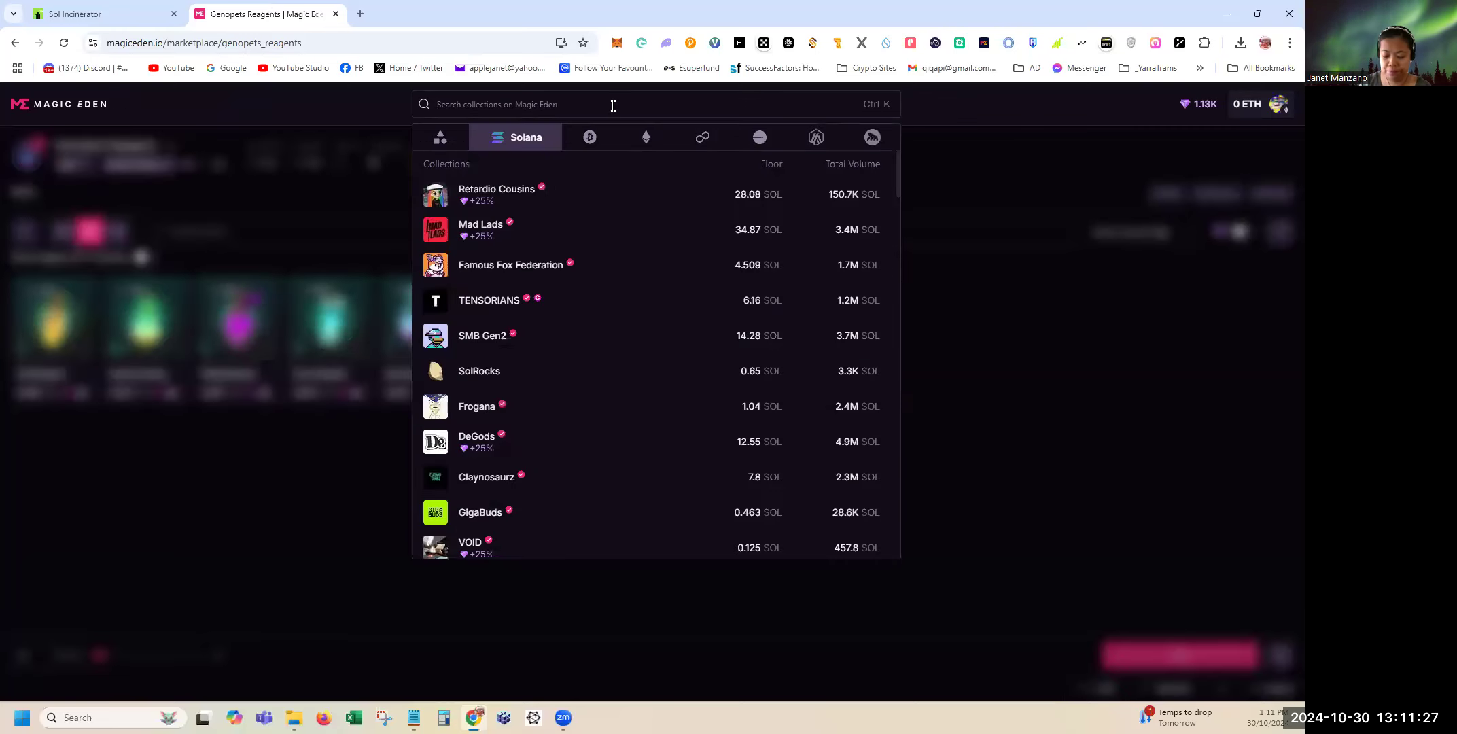
text(genopets)
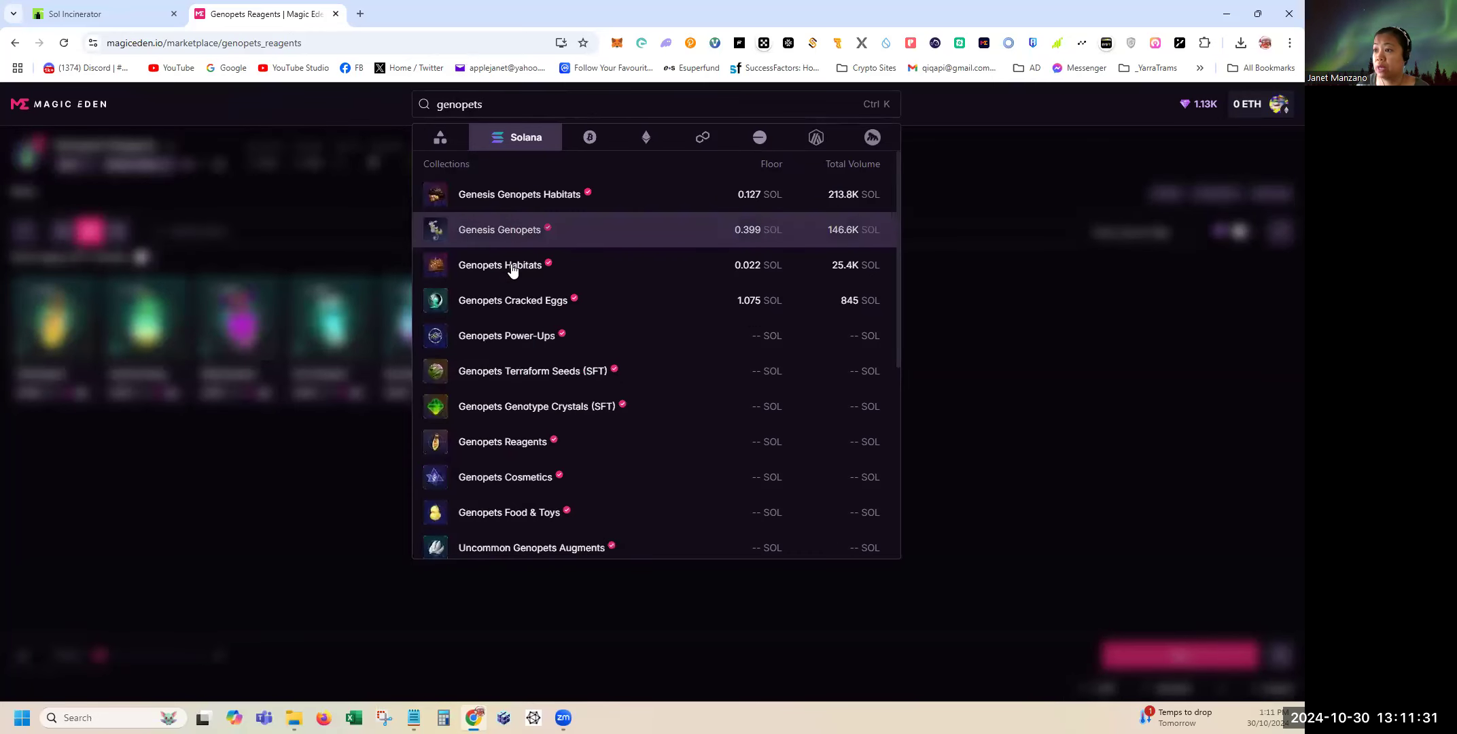
click(905, 271)
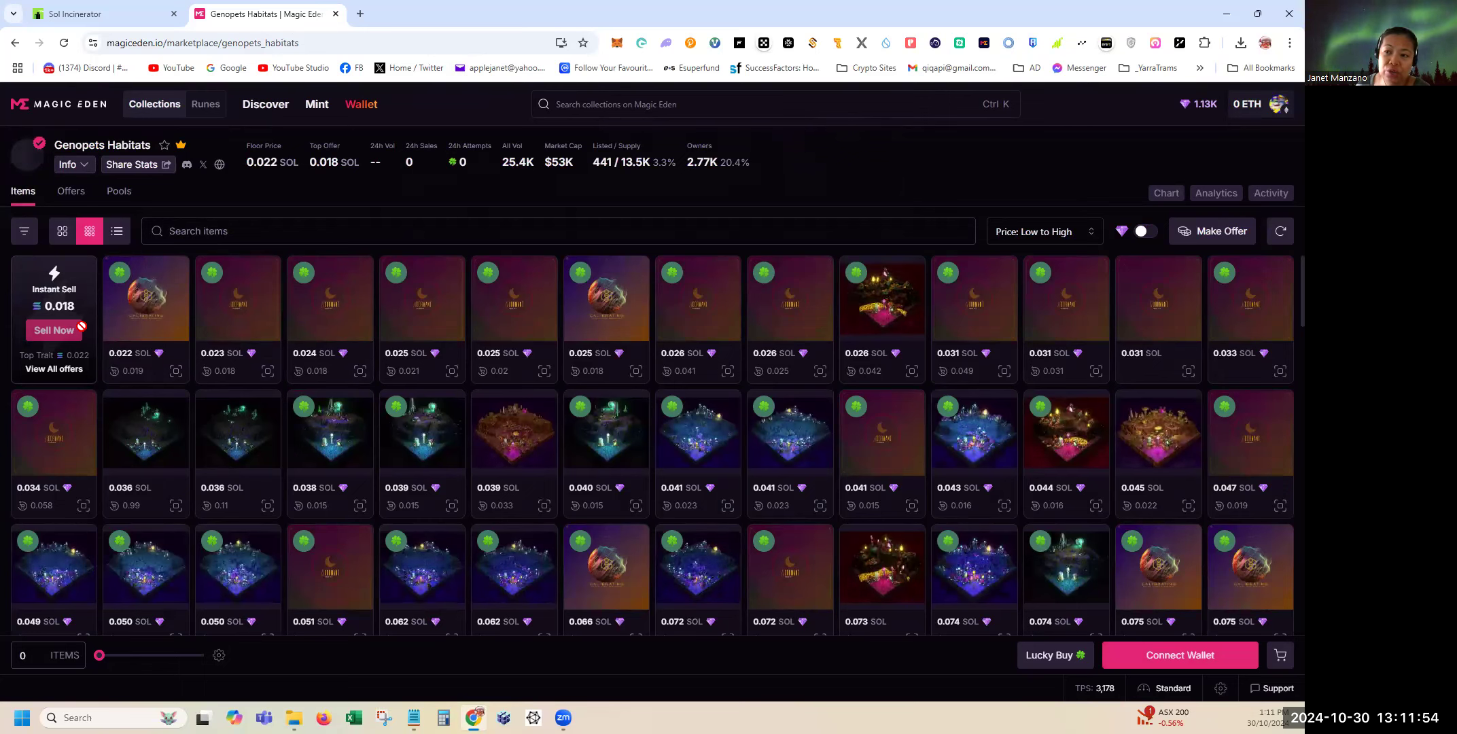
Find no instant-sell habitat offer on Magic Eden and unmark the Cosmic Guild Habitat NFT.
click(54, 329)
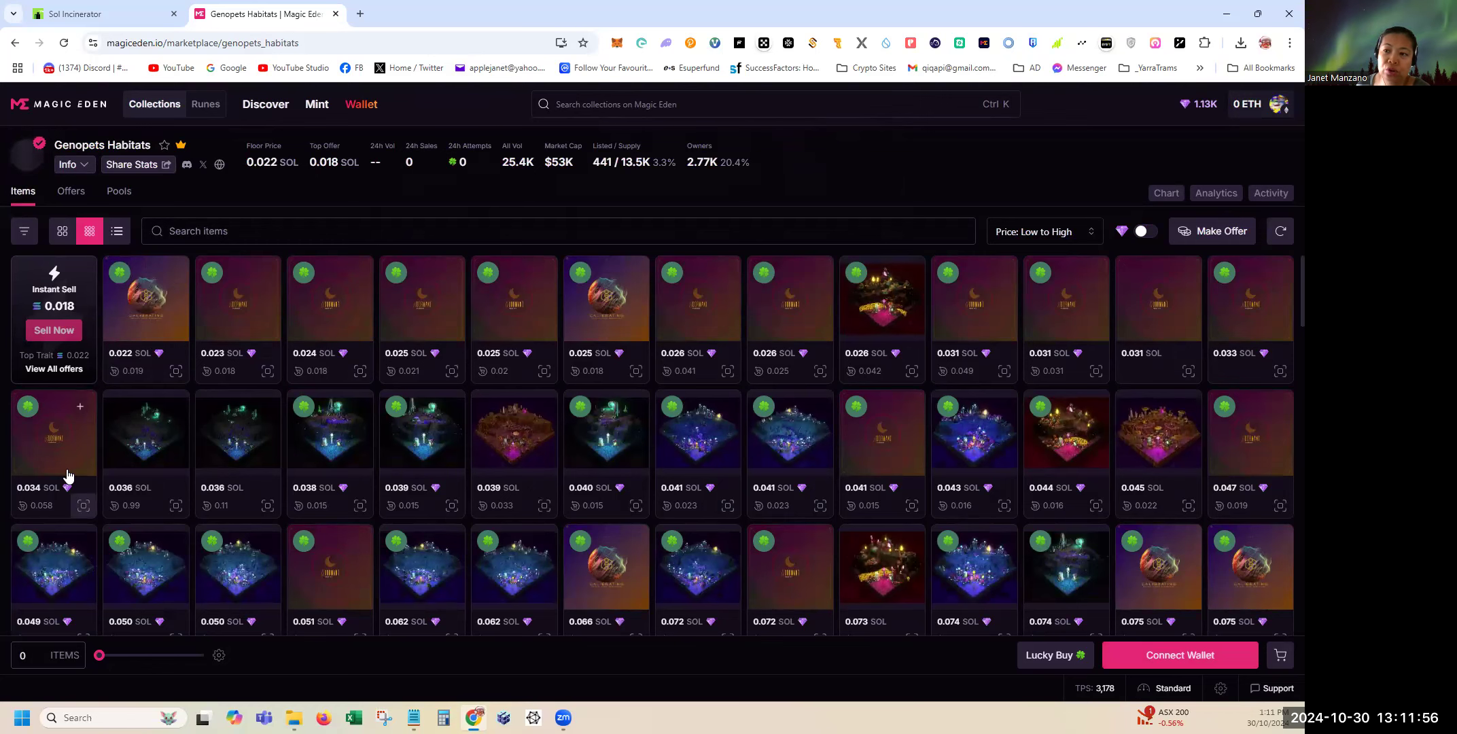
click(119, 15)
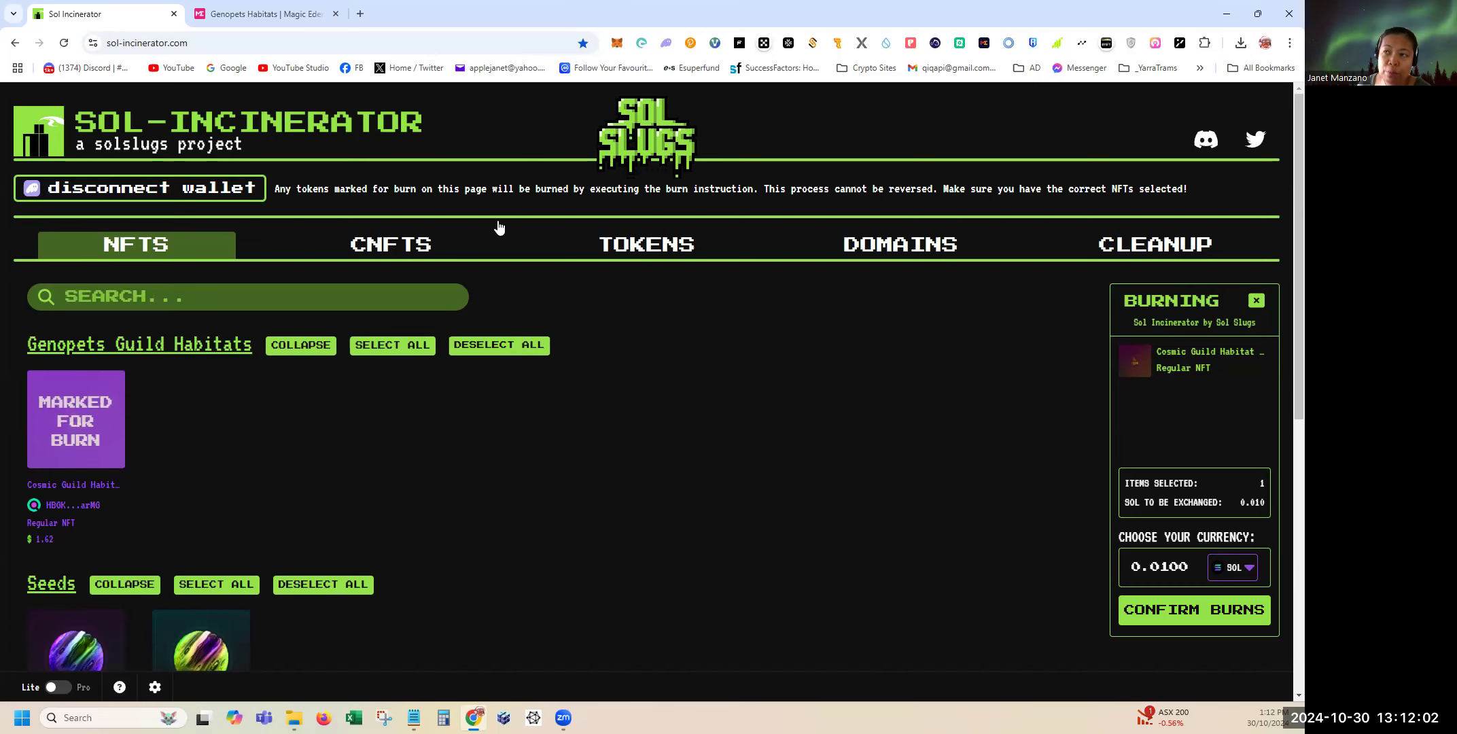
click(265, 14)
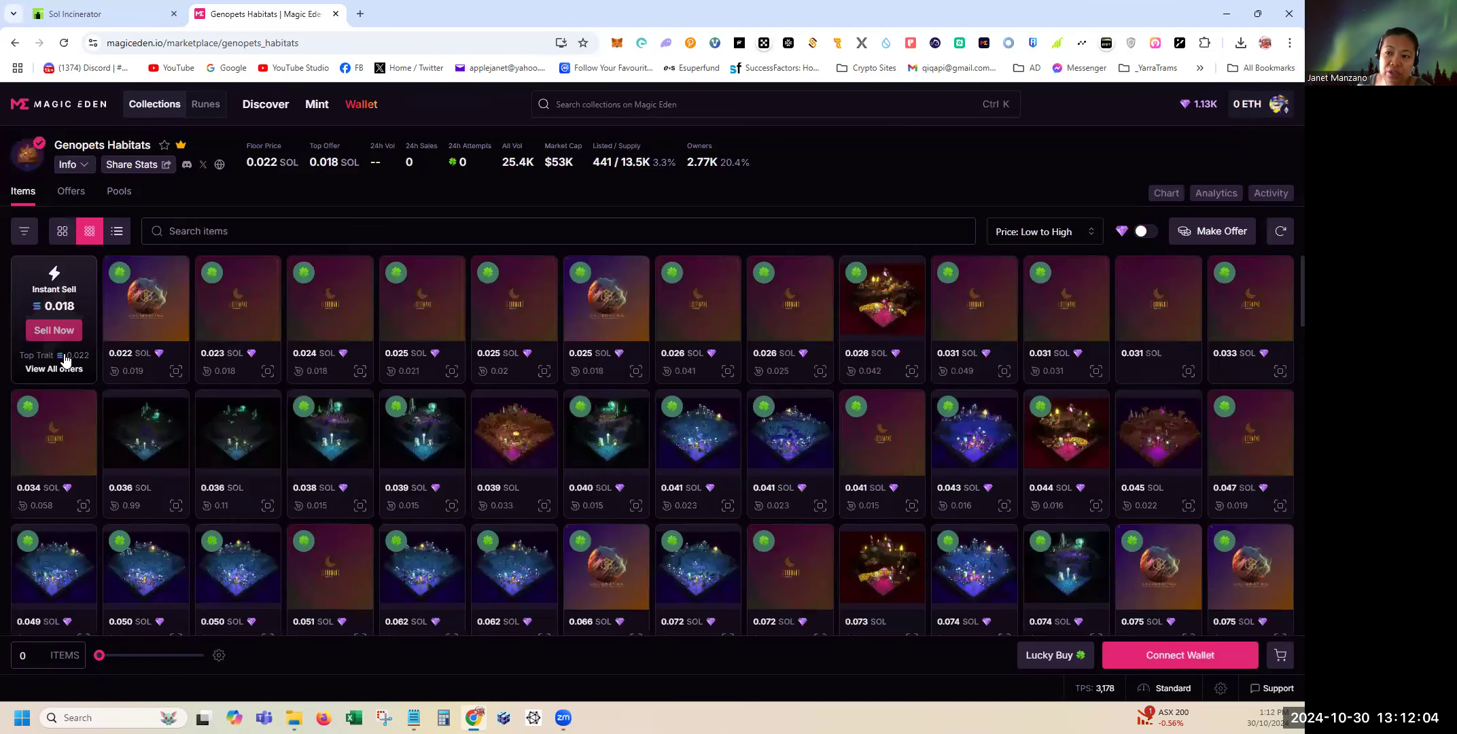
click(54, 329)
click(124, 13)
scroll(446, 465, down, 4)
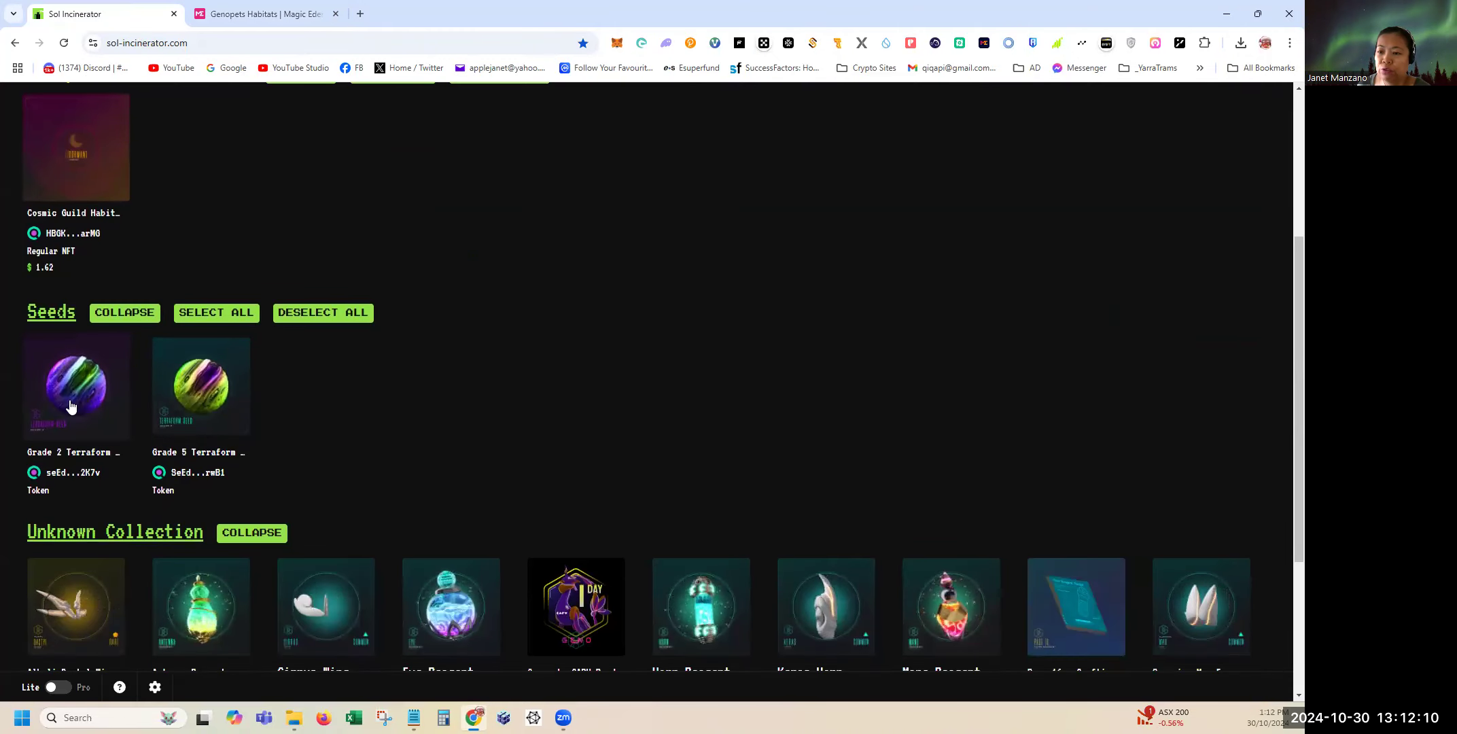
Open Magic Eden's Genopets Terraform Seeds (SFT) collection, showing Grade 1–6 seeds priced 0.001–0.022 SOL.
click(261, 14)
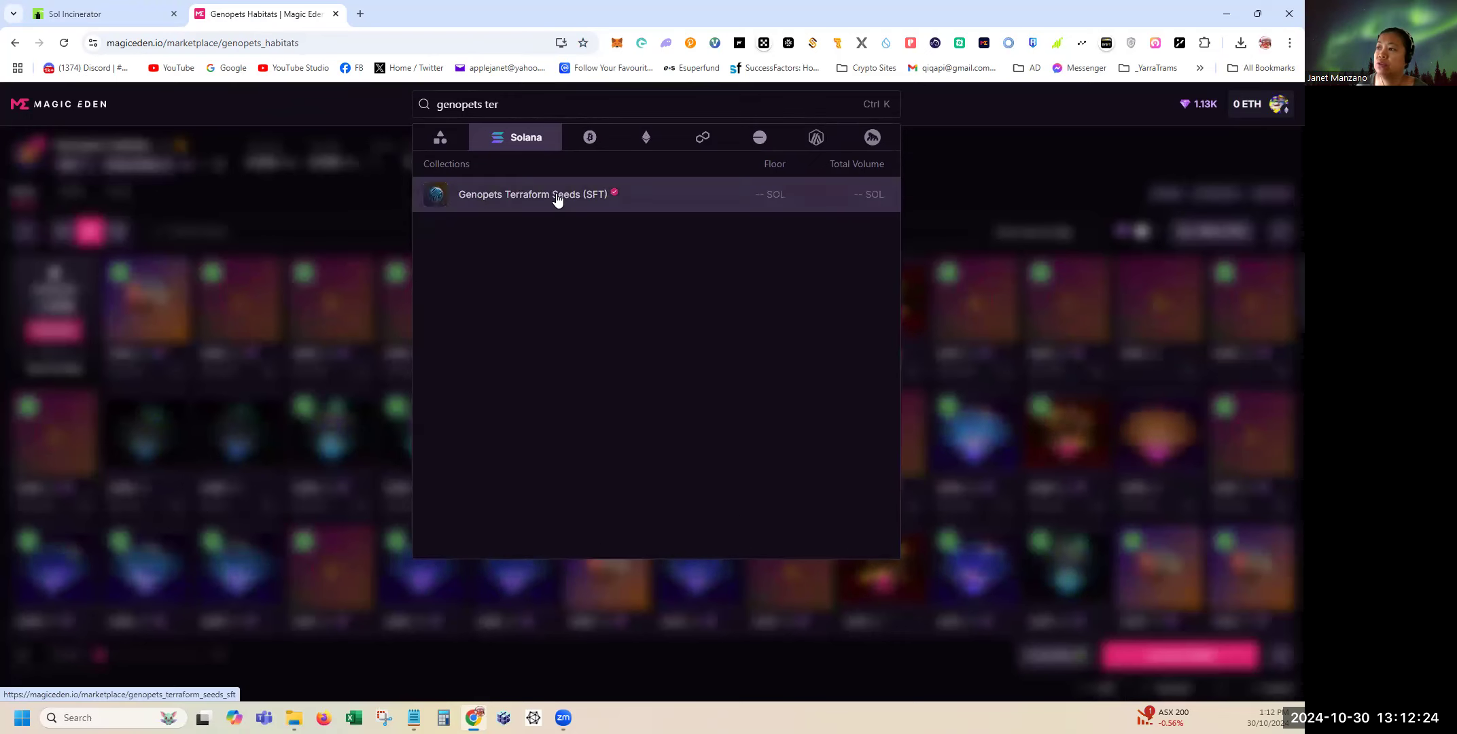
click(556, 195)
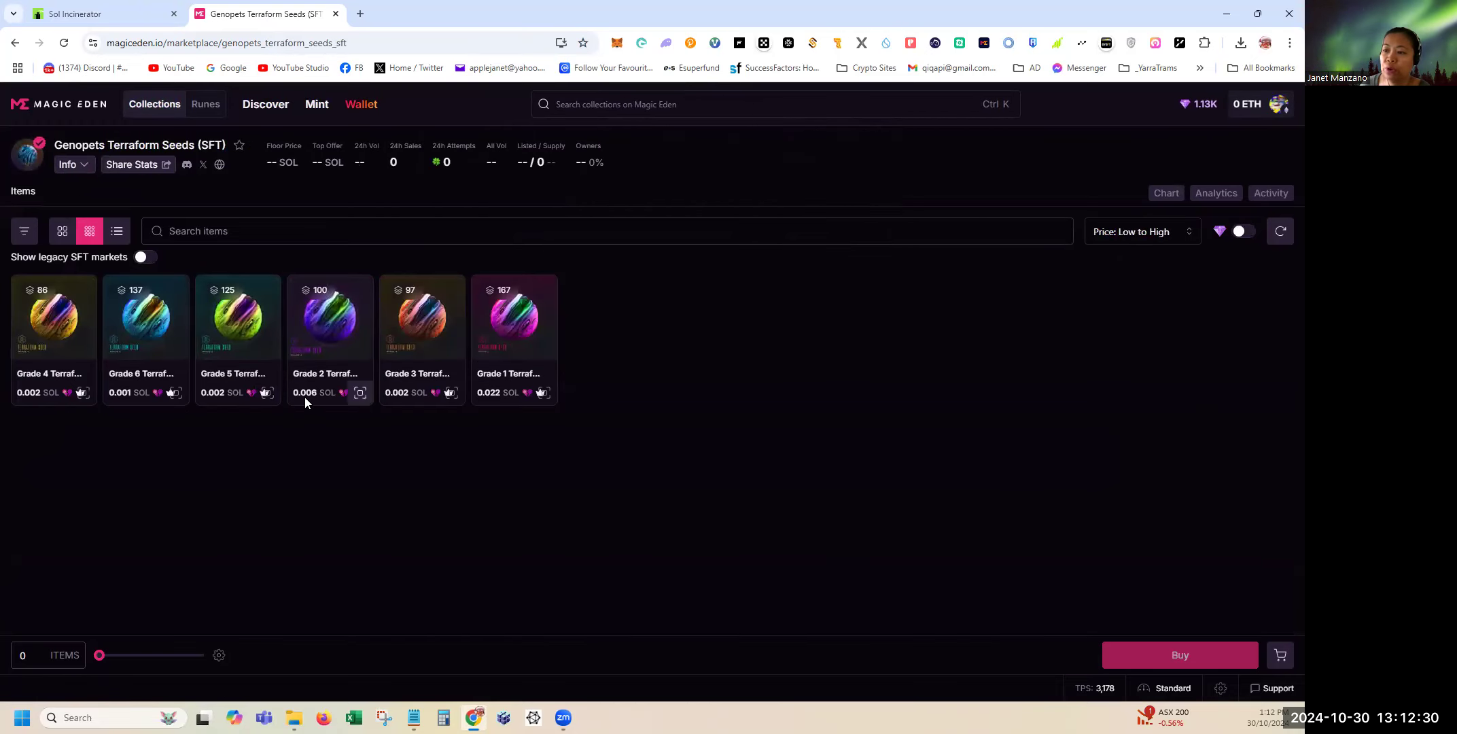
Mark the Grade 2 Terraform Seed for burning at 0.002 SOL and compare its 0.006 SOL Magic Eden listing.
click(120, 11)
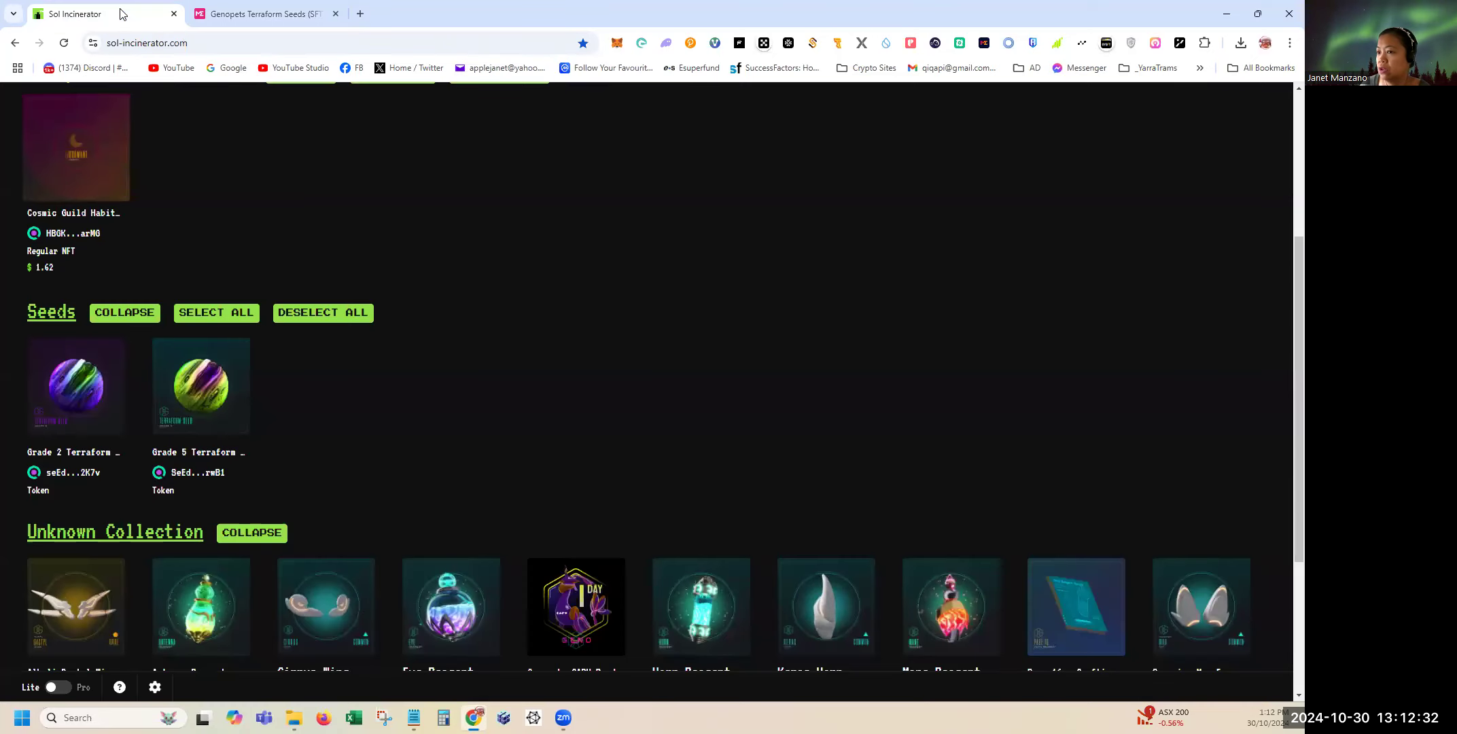
click(76, 385)
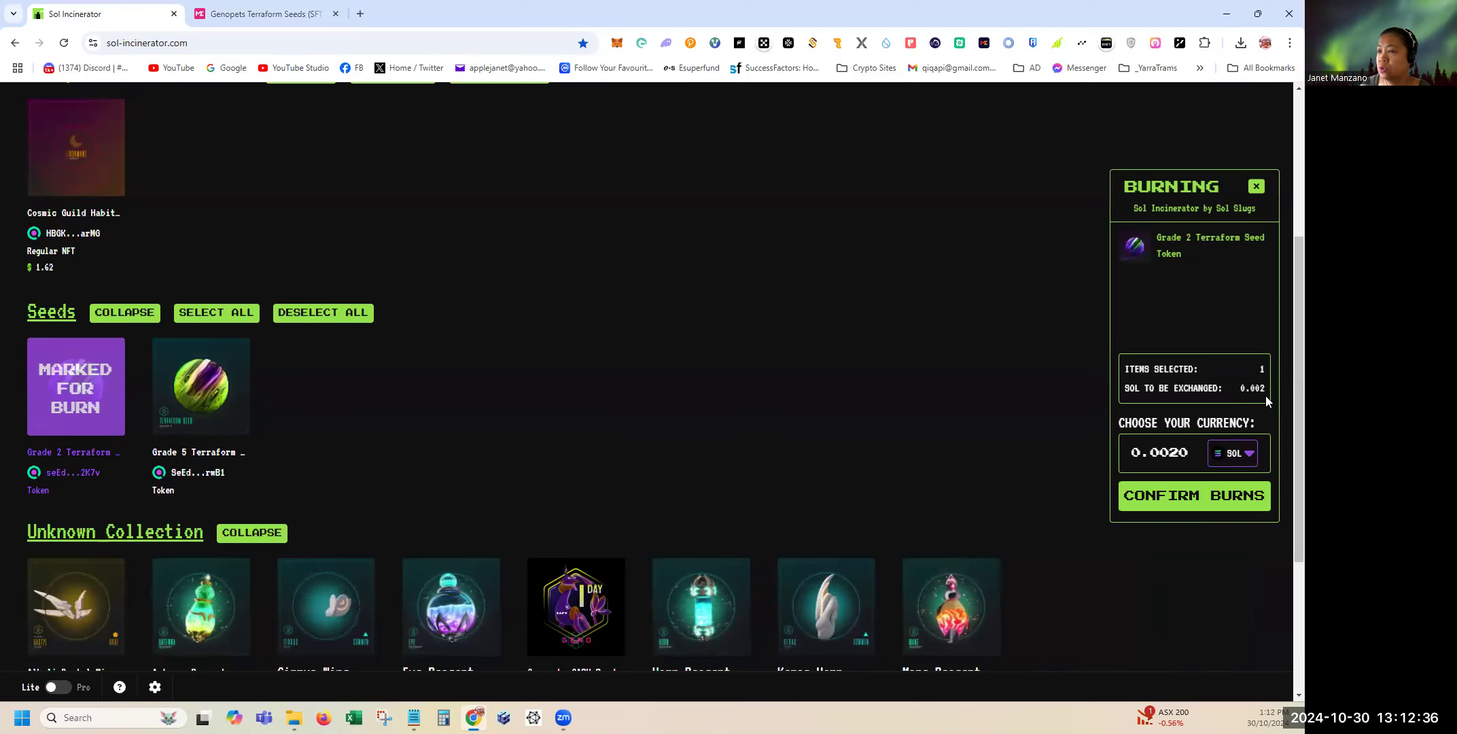
click(242, 13)
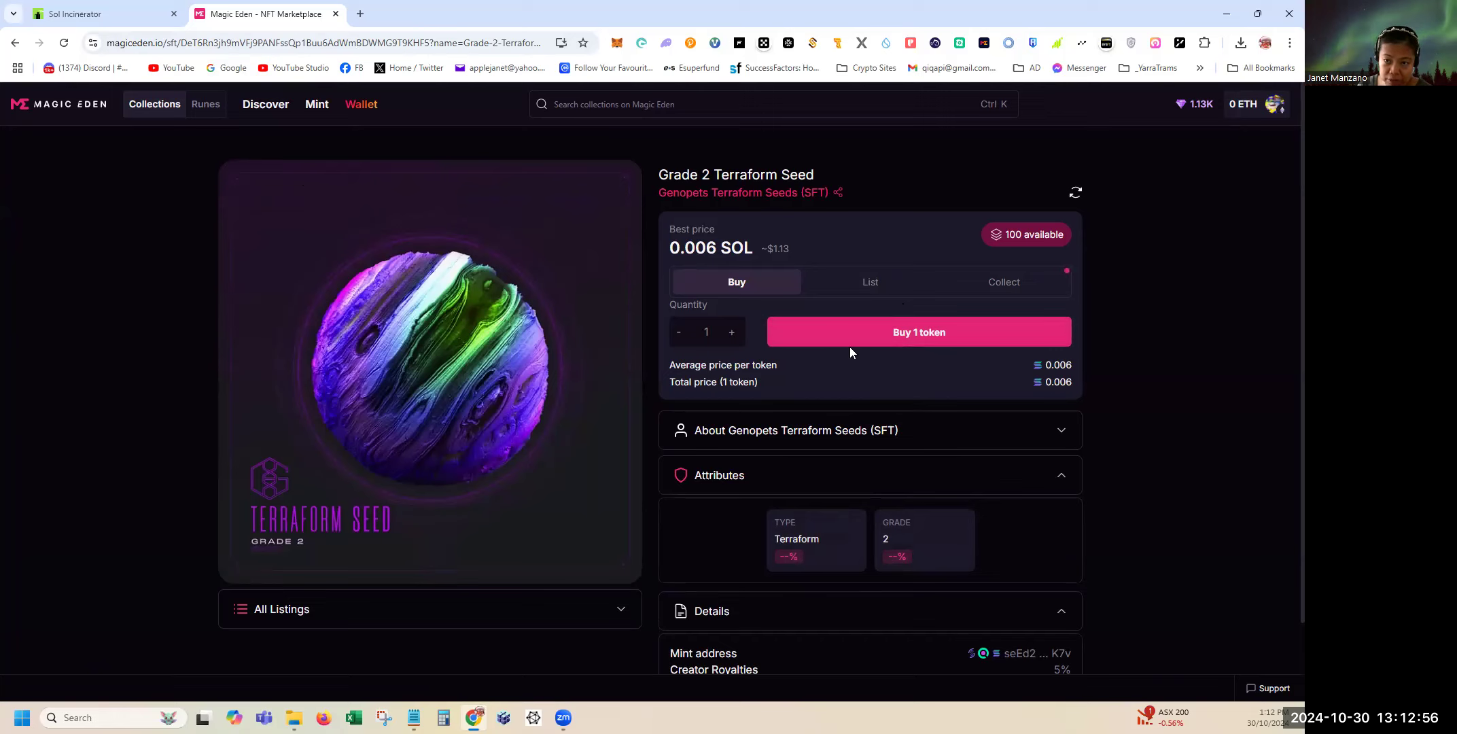
After reviewing the Grade 2 seed's 0.006 SOL listing, go back to the Sol Incinerator burn list.
click(95, 15)
Unmark the Grade 2 seed and queue only Antenna Reagent for burning at 0.002 SOL.
click(112, 409)
scroll(412, 394, down, 3)
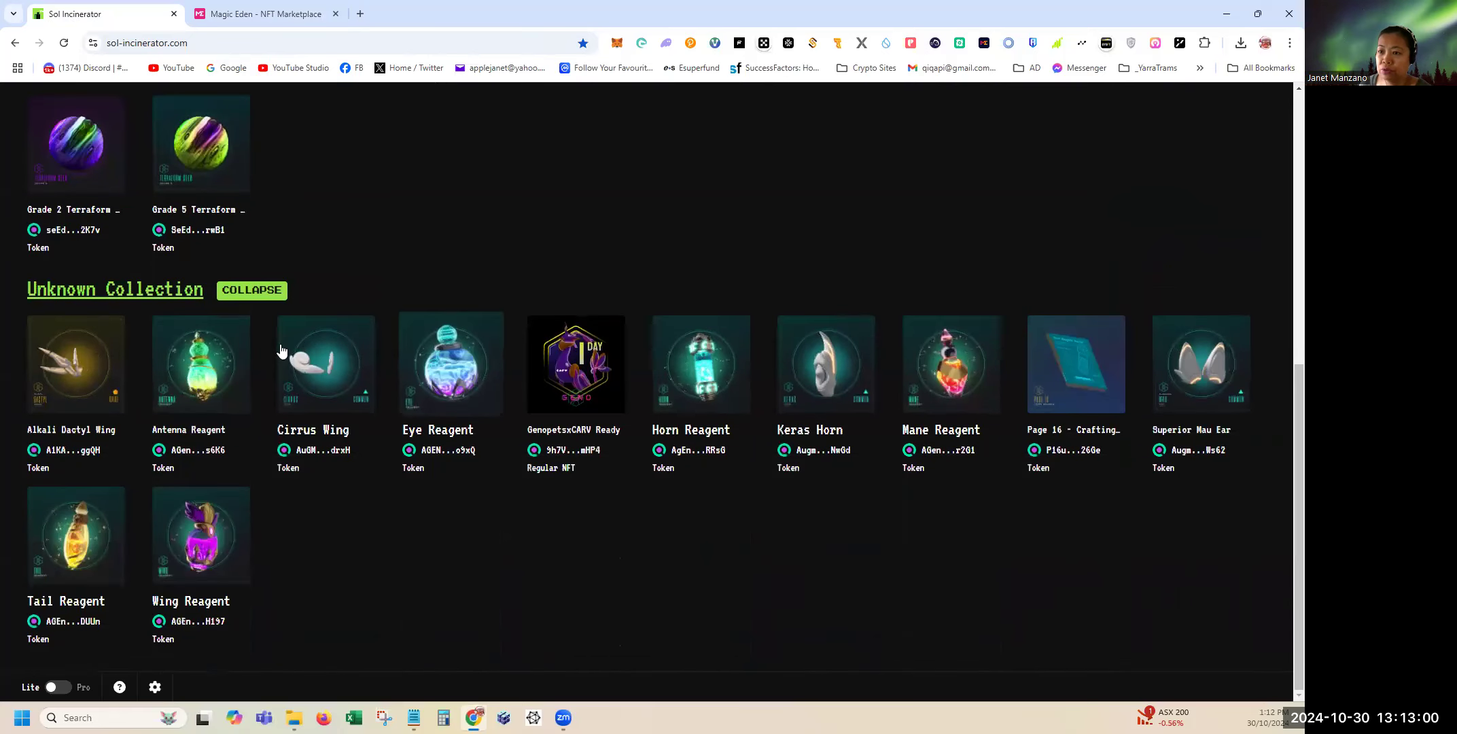
click(86, 420)
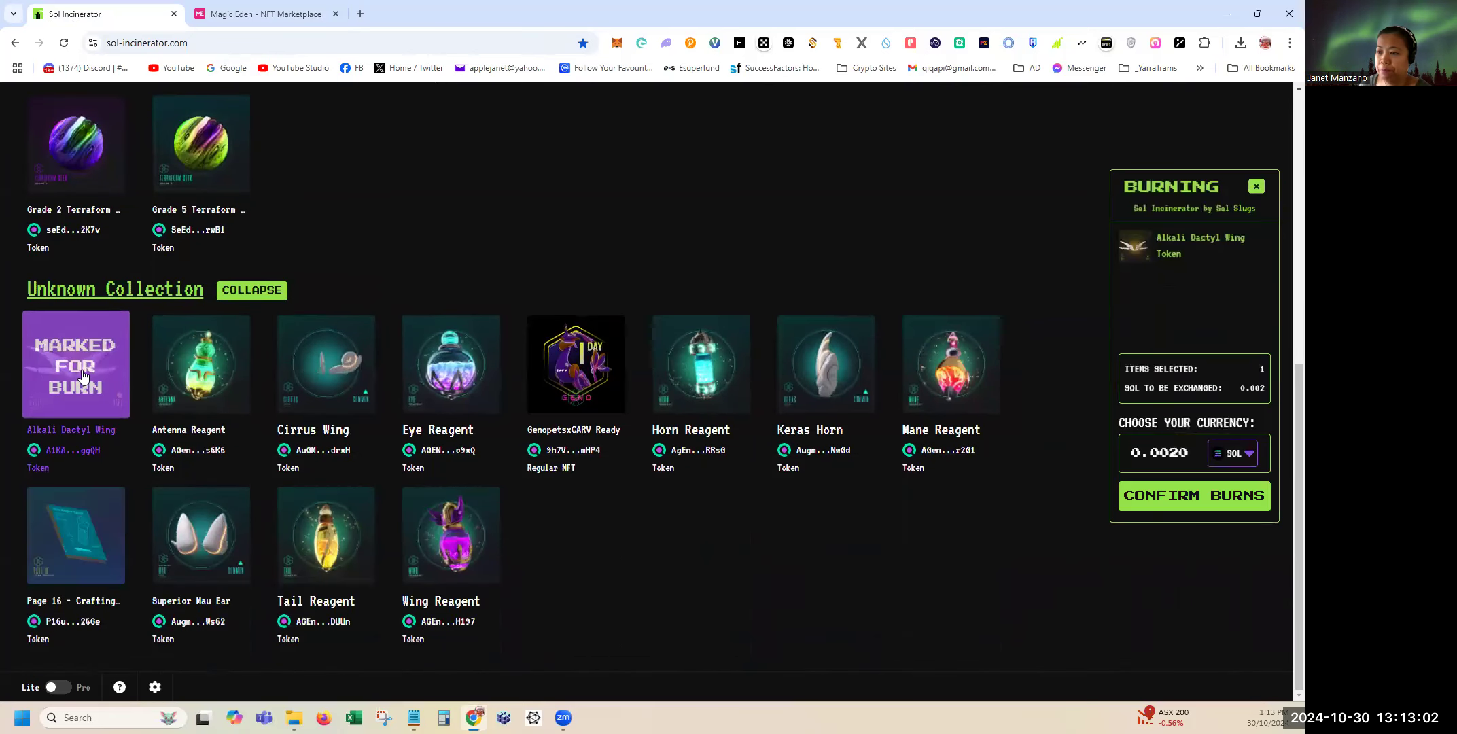
click(187, 375)
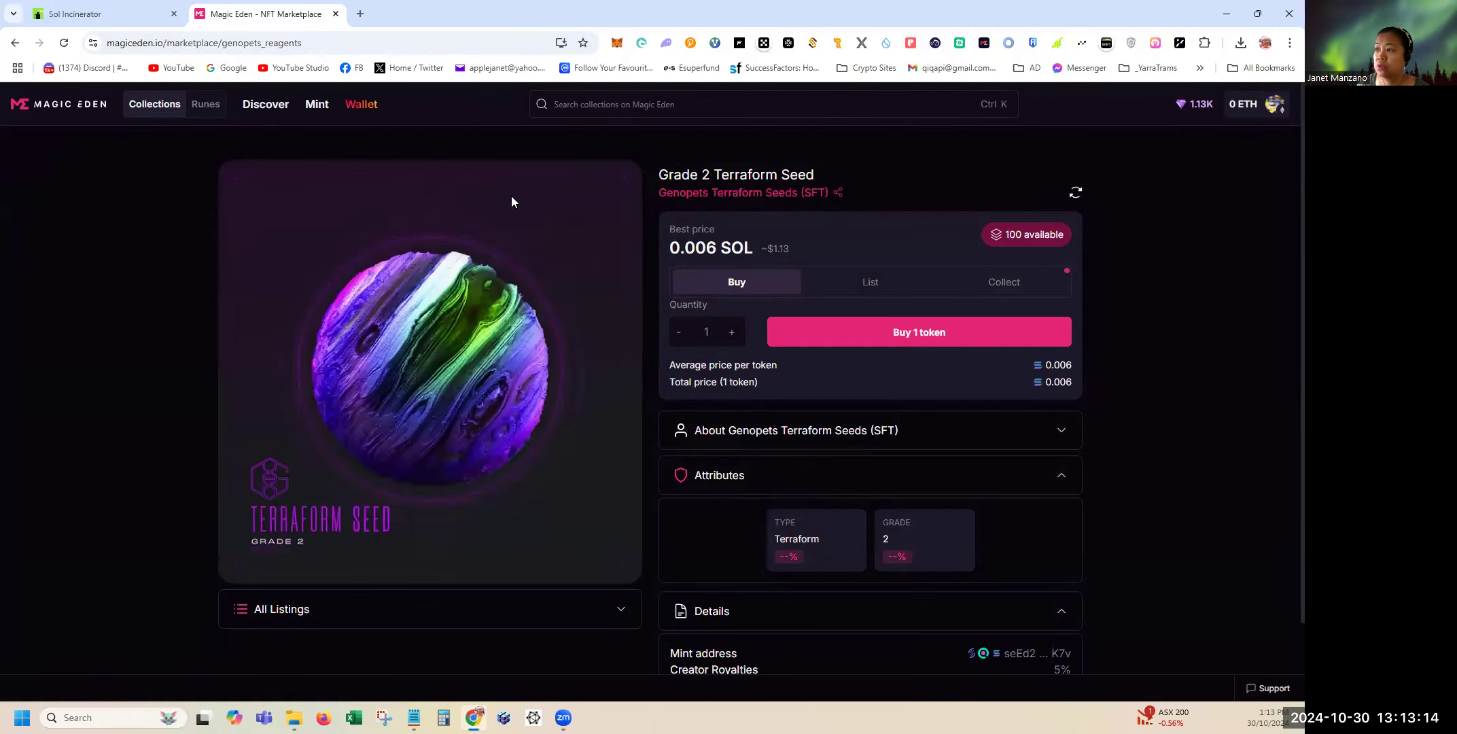
click(94, 5)
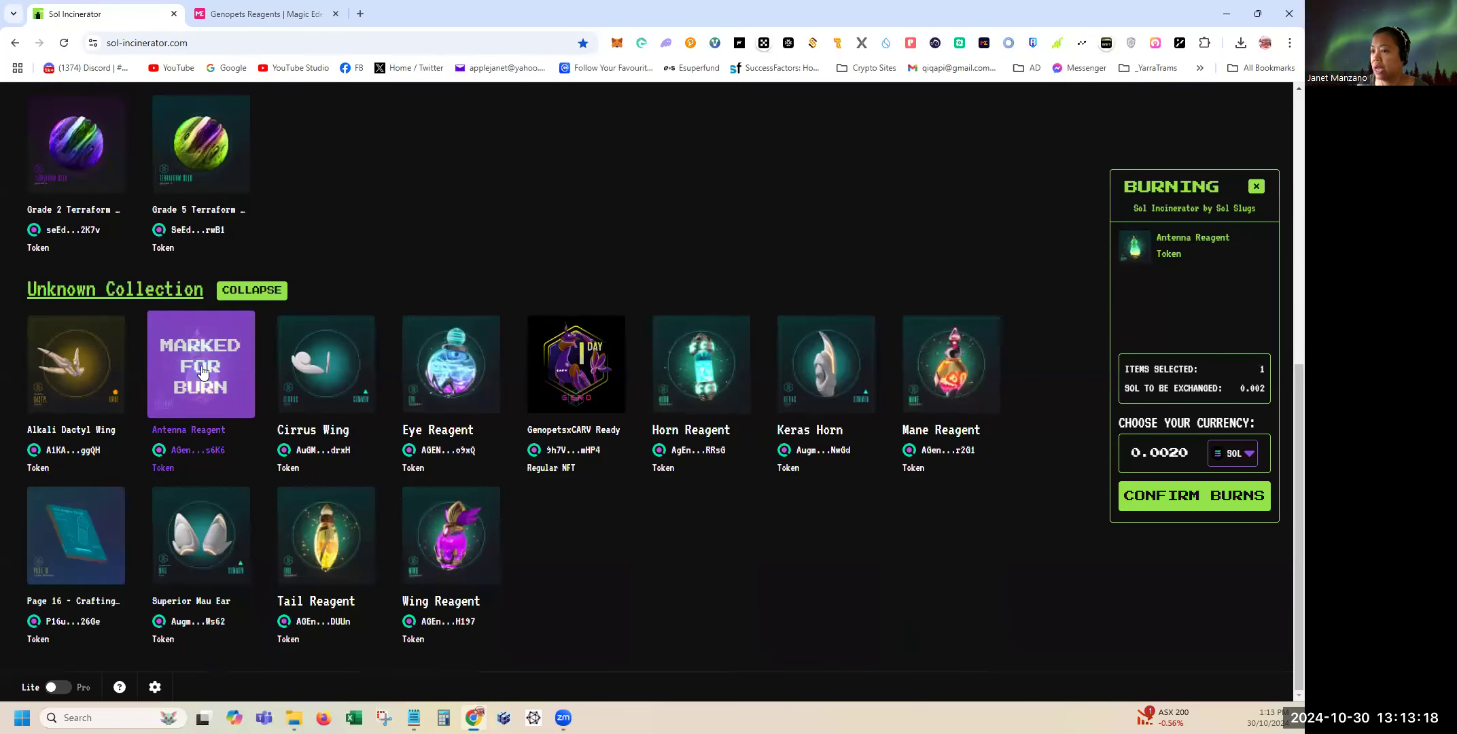
Check Antenna Reagent's 0.001 SOL price among Magic Eden's Genopets Reagents, then return to Sol Incinerator.
click(284, 26)
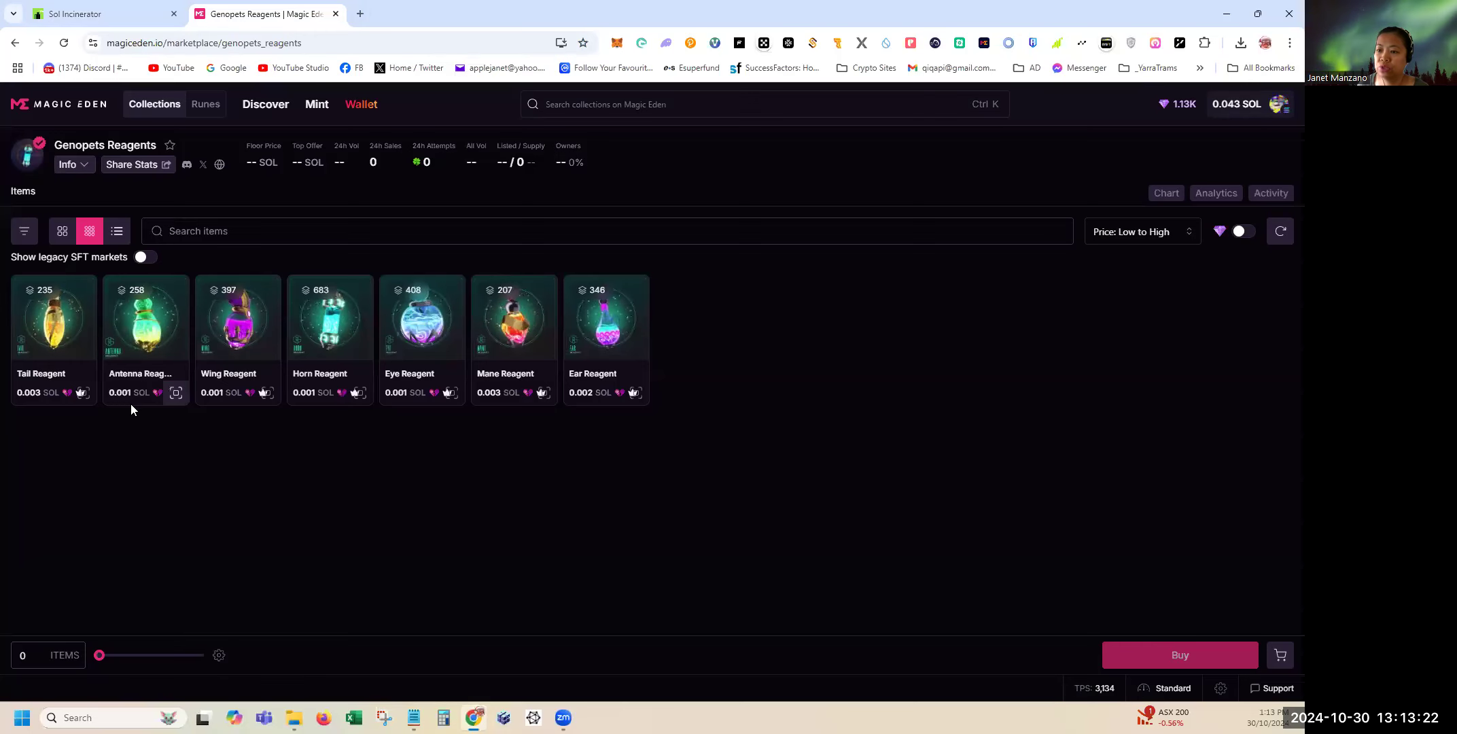
click(91, 14)
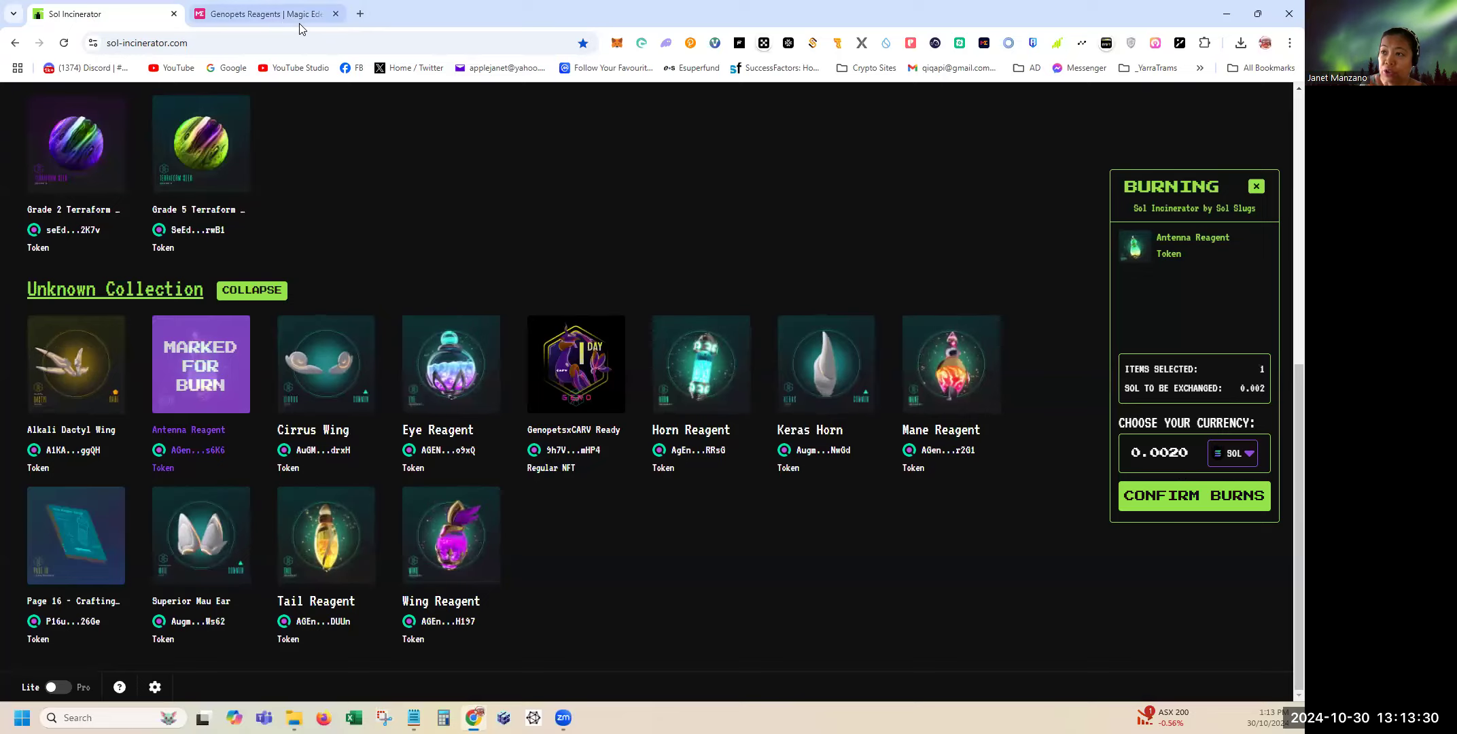
Confirm the burn of 1 Antenna Reagent for 0.002 SOL, bringing up Phantom's approval request.
click(279, 16)
click(129, 14)
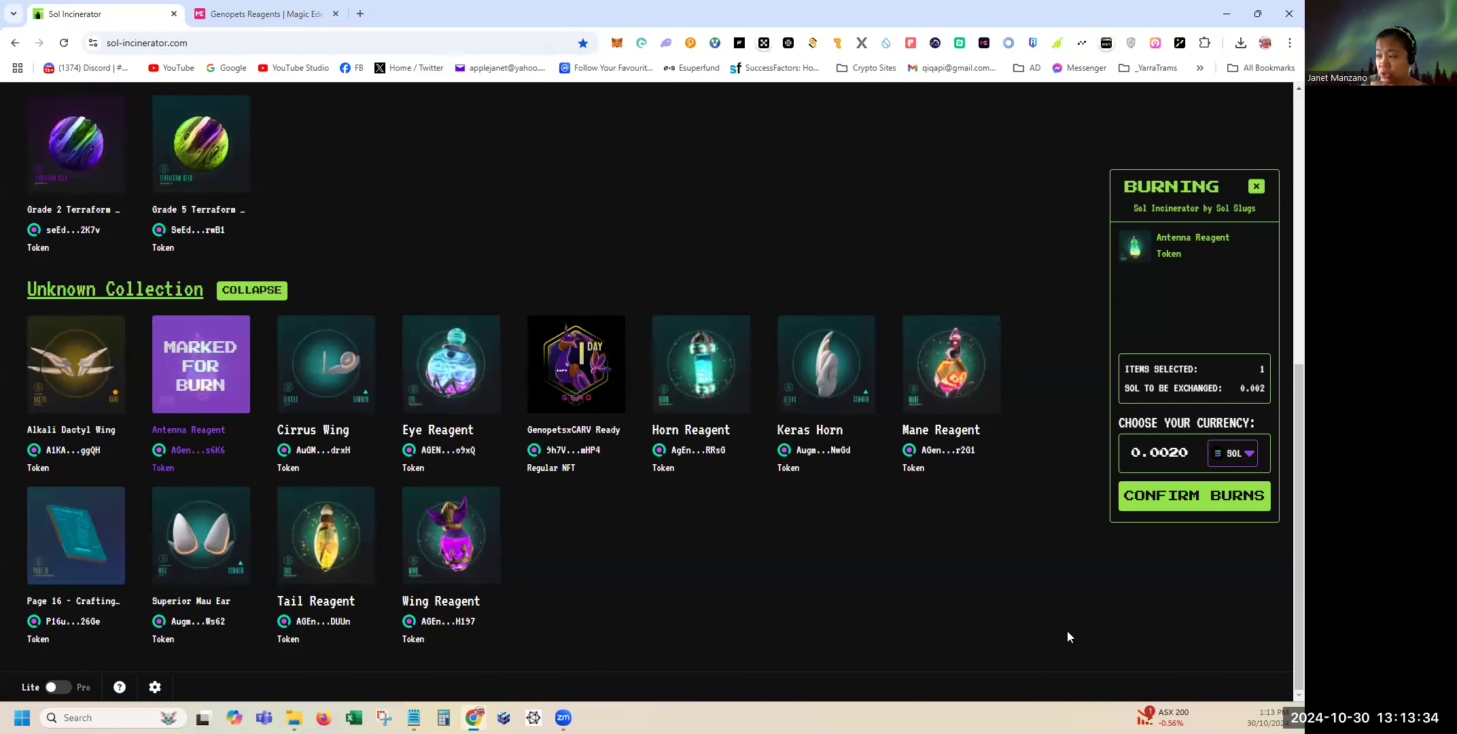
click(1154, 500)
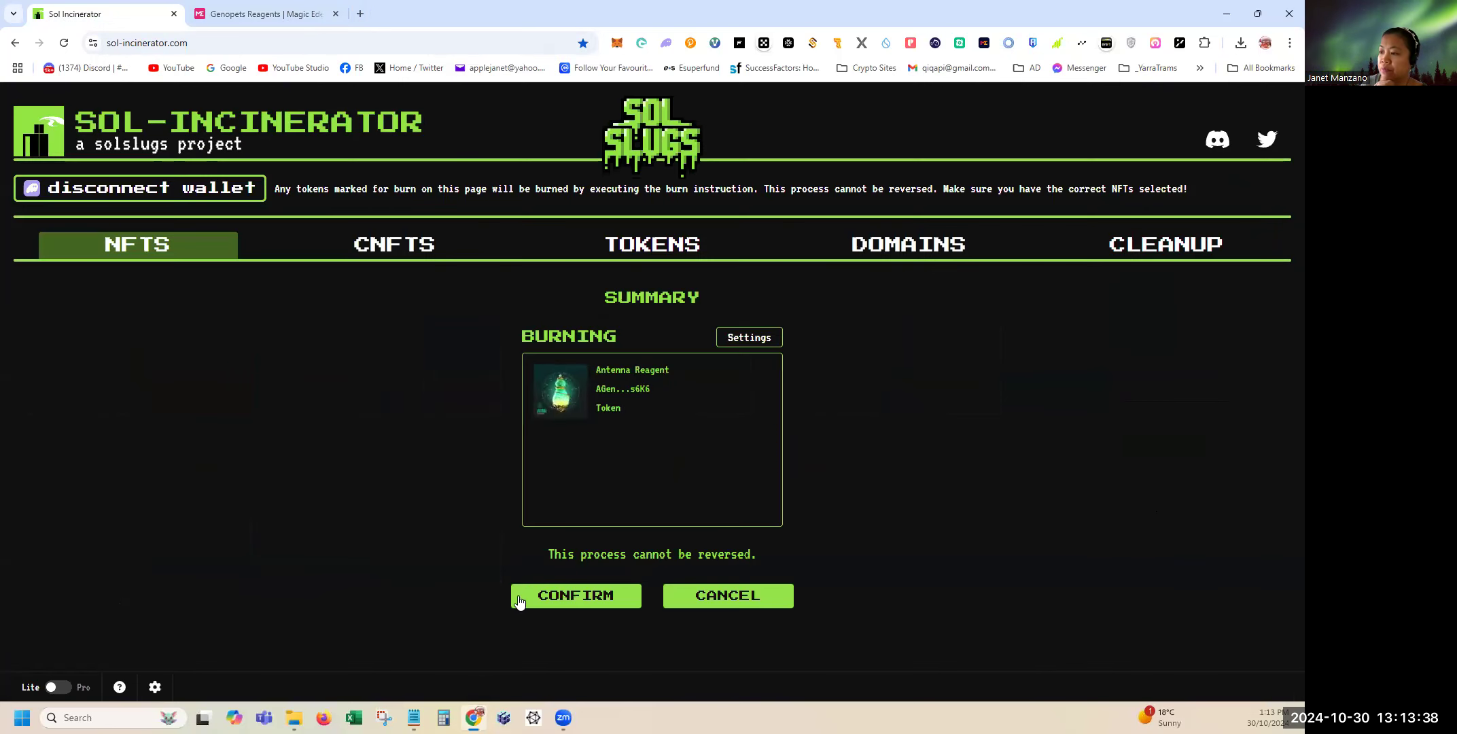
drag(770, 559, 560, 554)
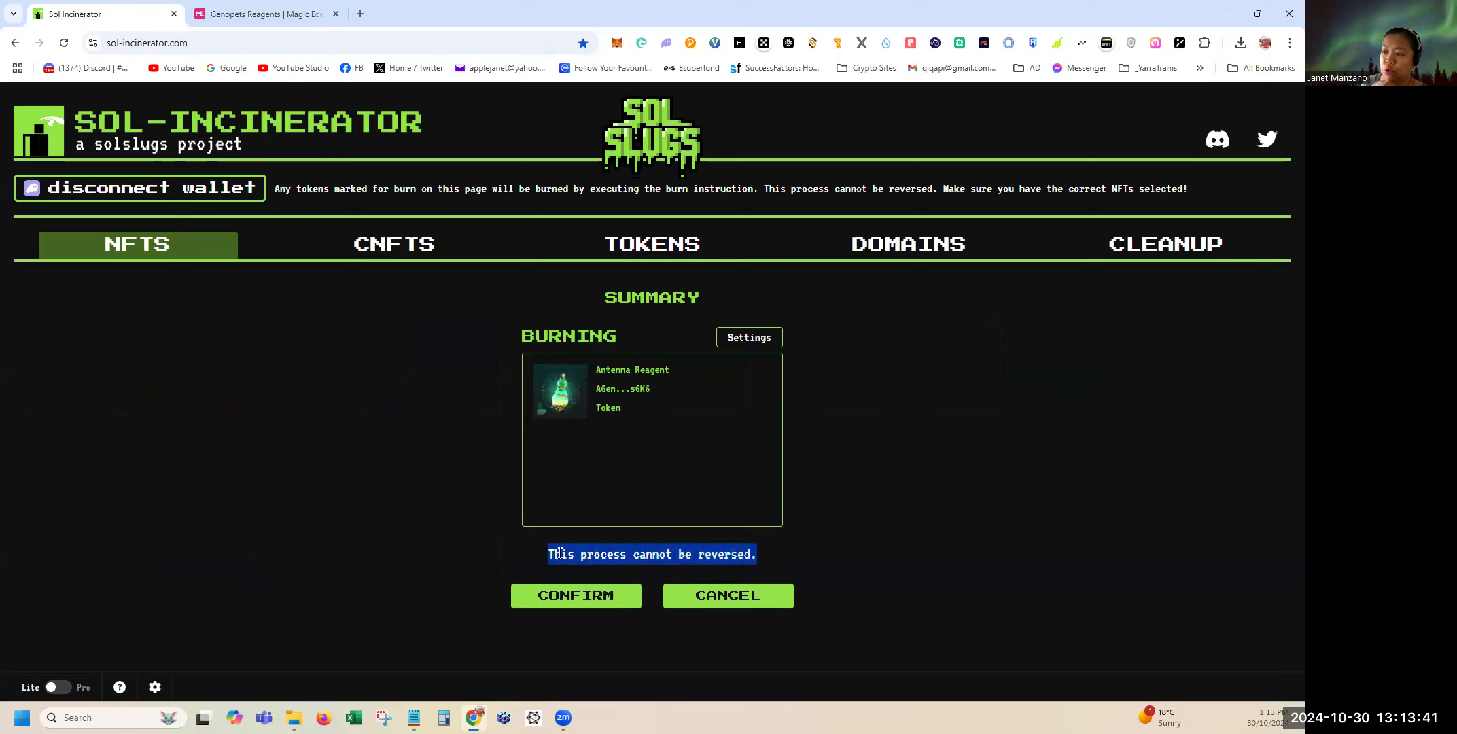
click(1110, 544)
click(590, 596)
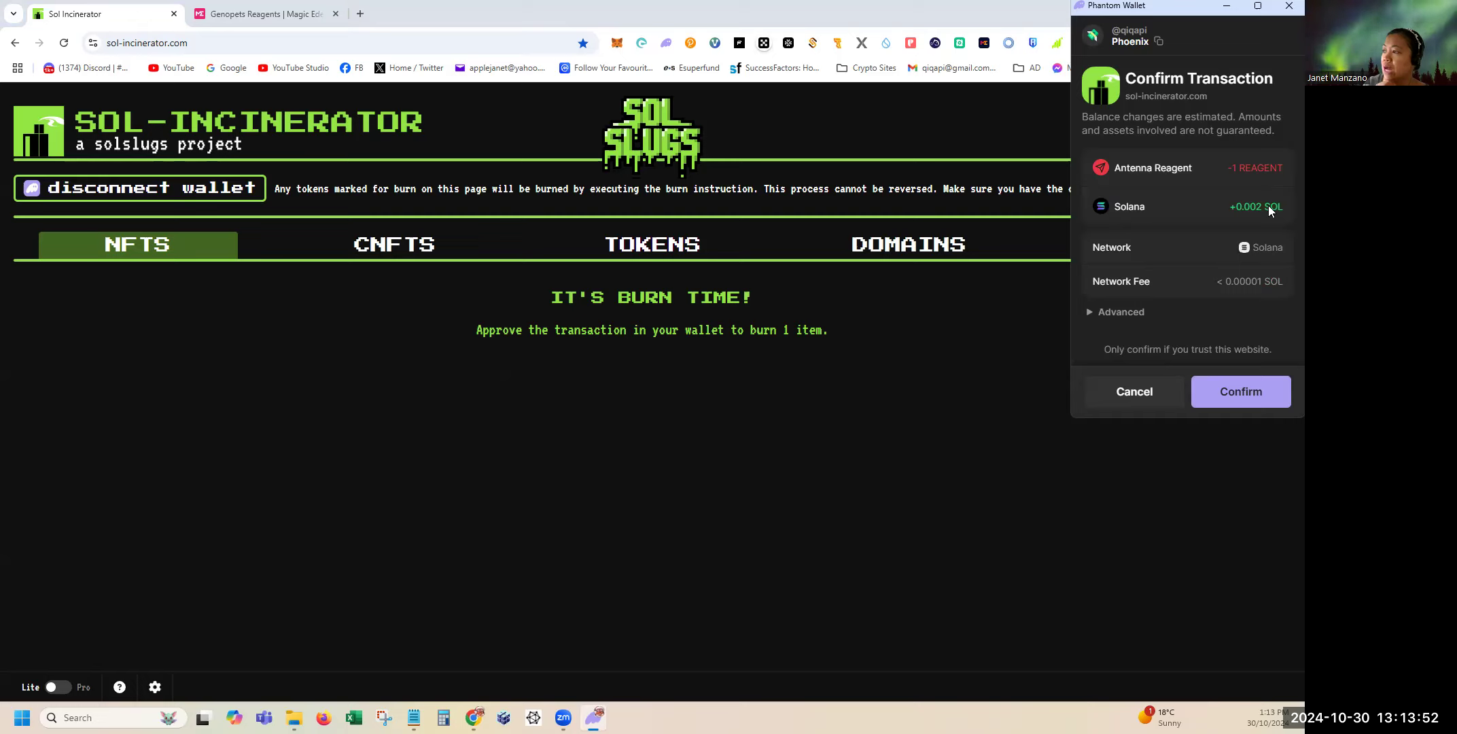
Approve the Phantom transaction, completing the Antenna Reagent burn and raising the balance to 0.044 SOL.
click(1234, 394)
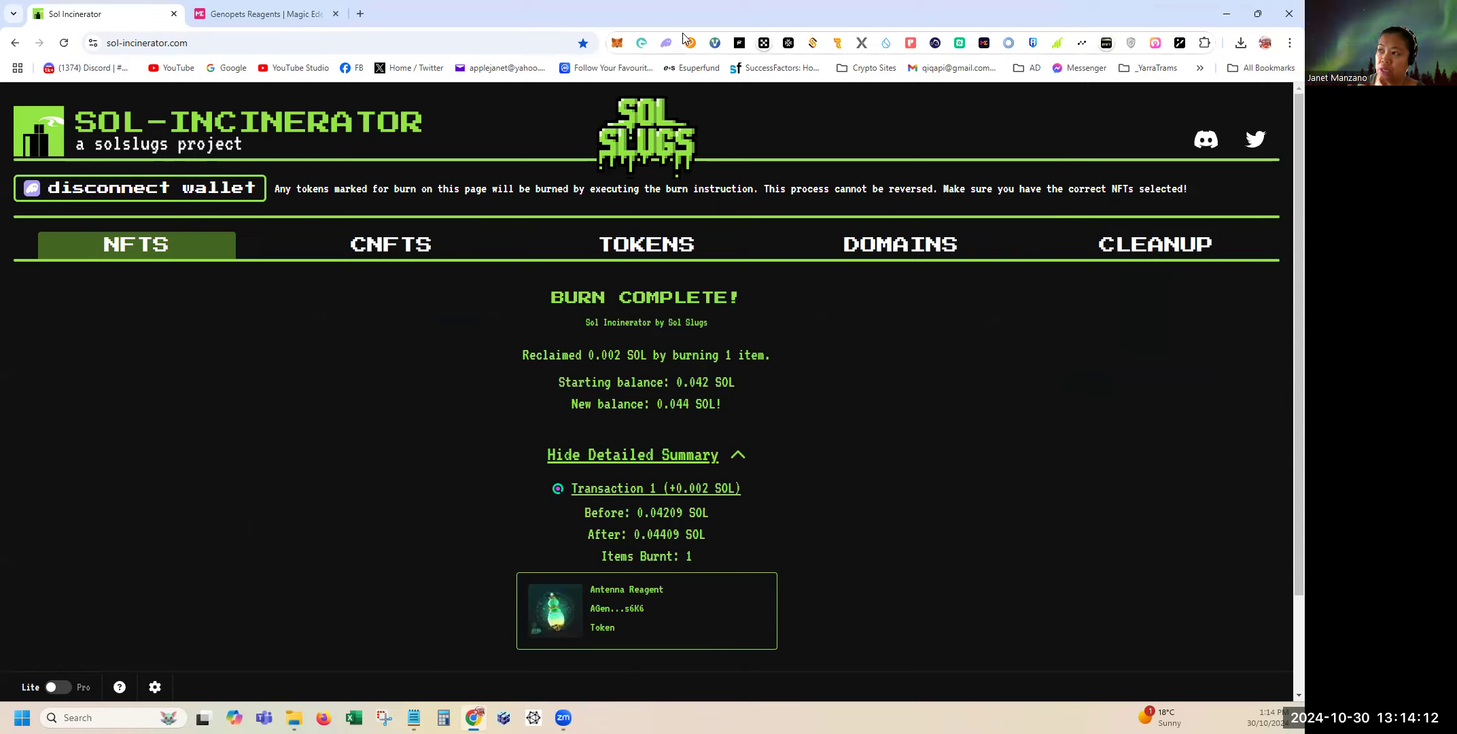
click(668, 44)
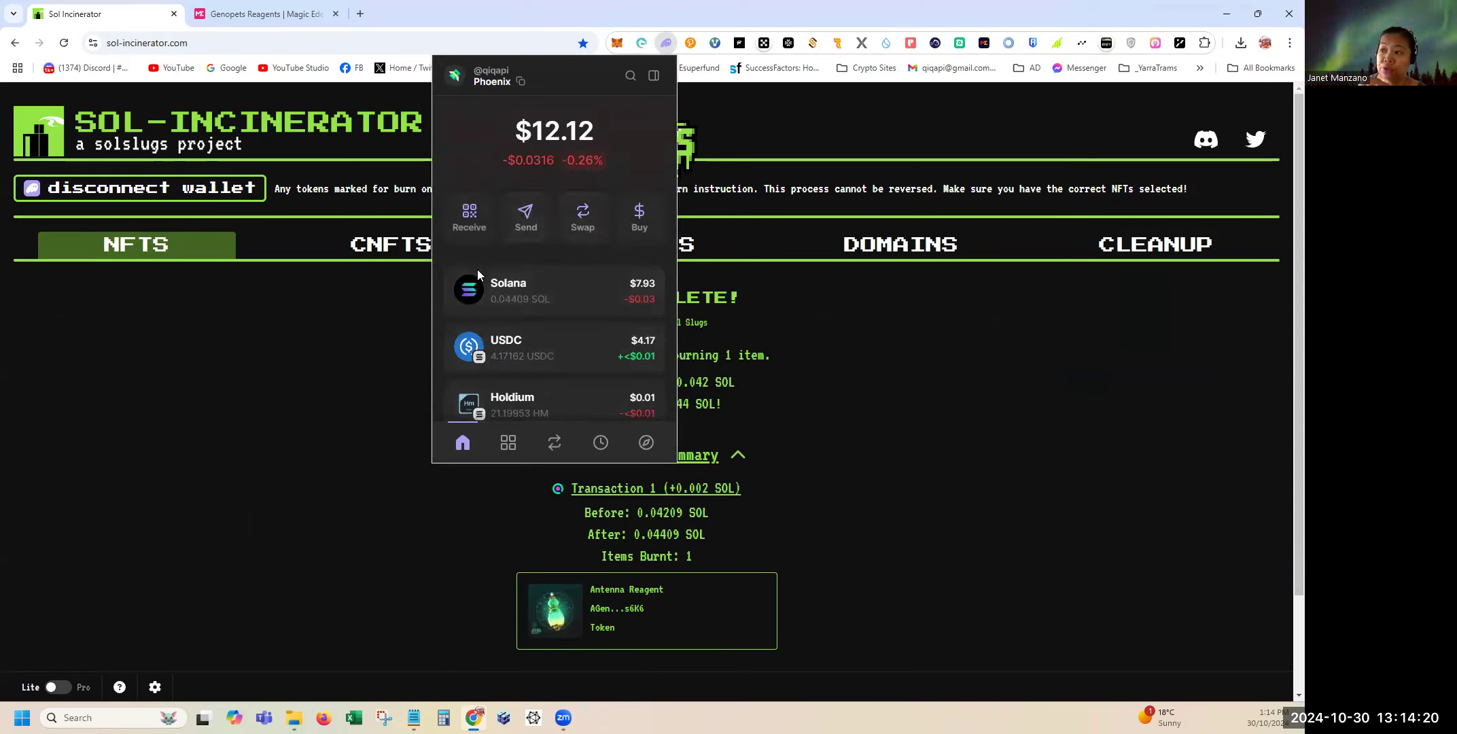
click(887, 384)
scroll(887, 384, down, 2)
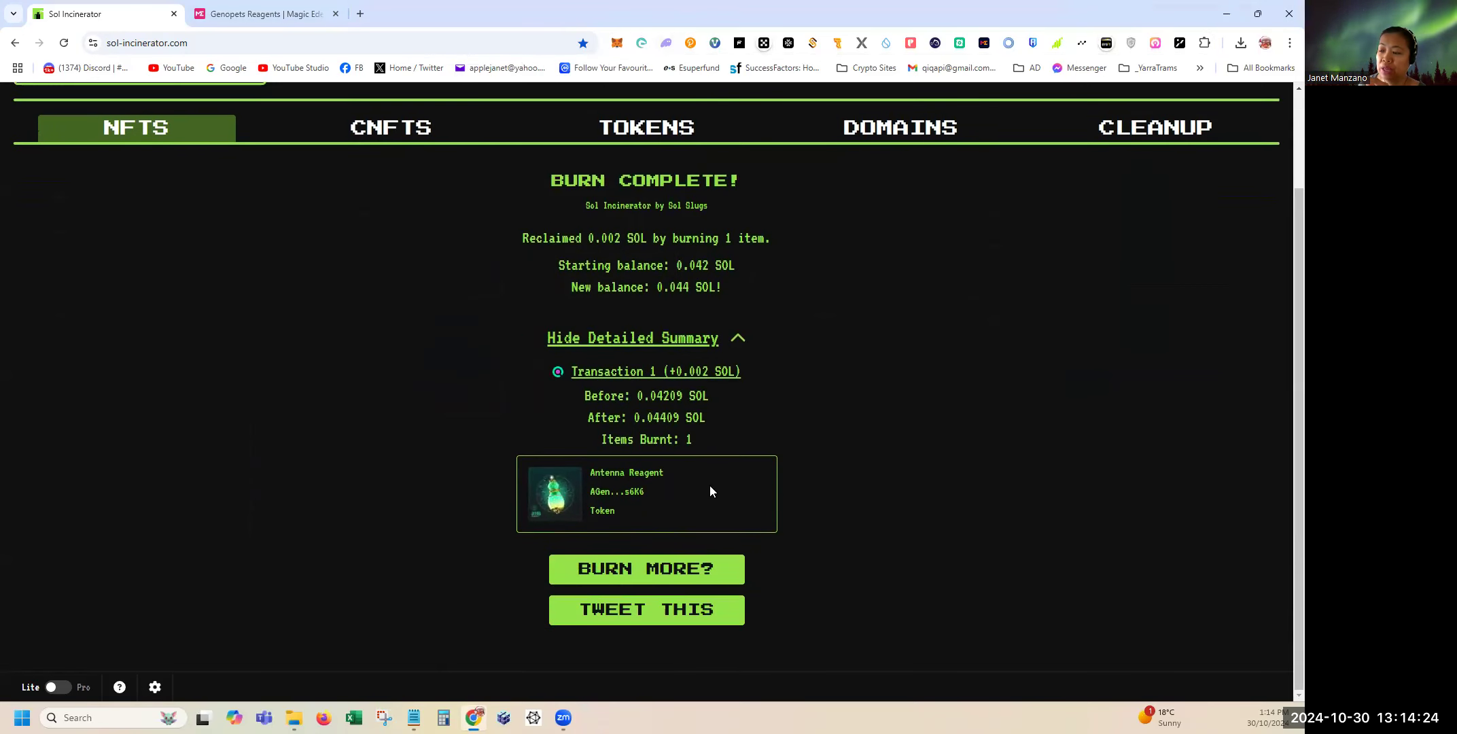
scroll(956, 459, up, 2)
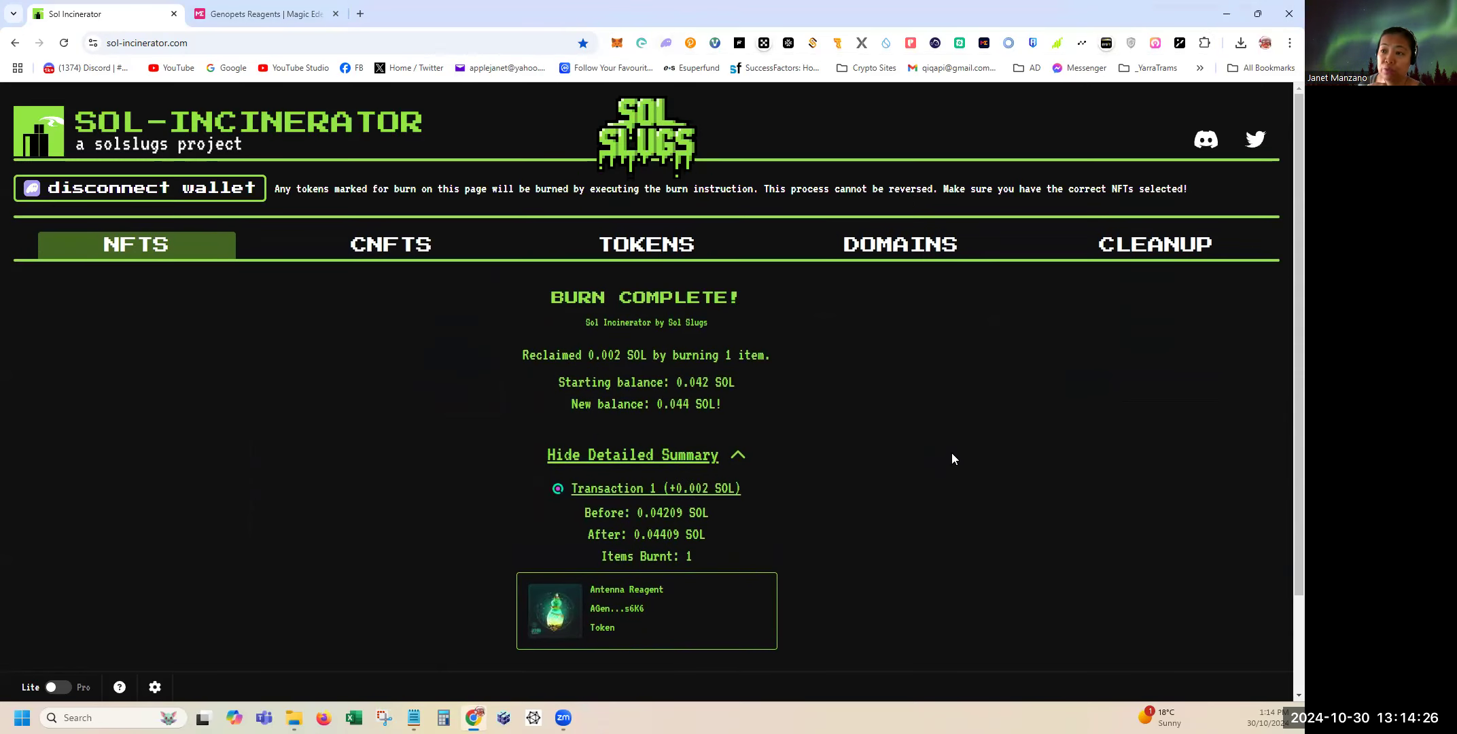
In the compressed NFTs list, queue BRAIN FREEZE and $Boden Drop for burning at 0.000 SOL.
click(373, 257)
scroll(755, 406, down, 3)
click(65, 224)
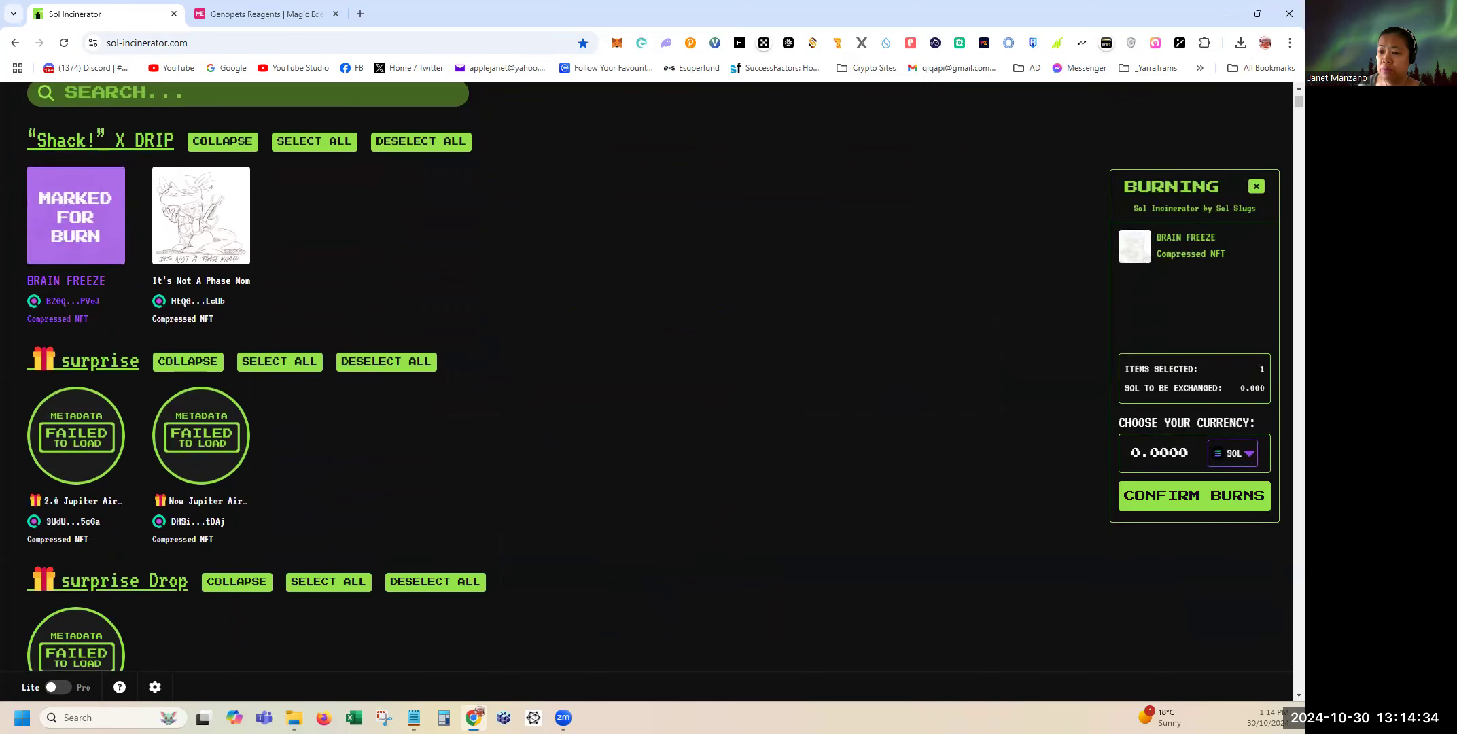
scroll(558, 484, down, 5)
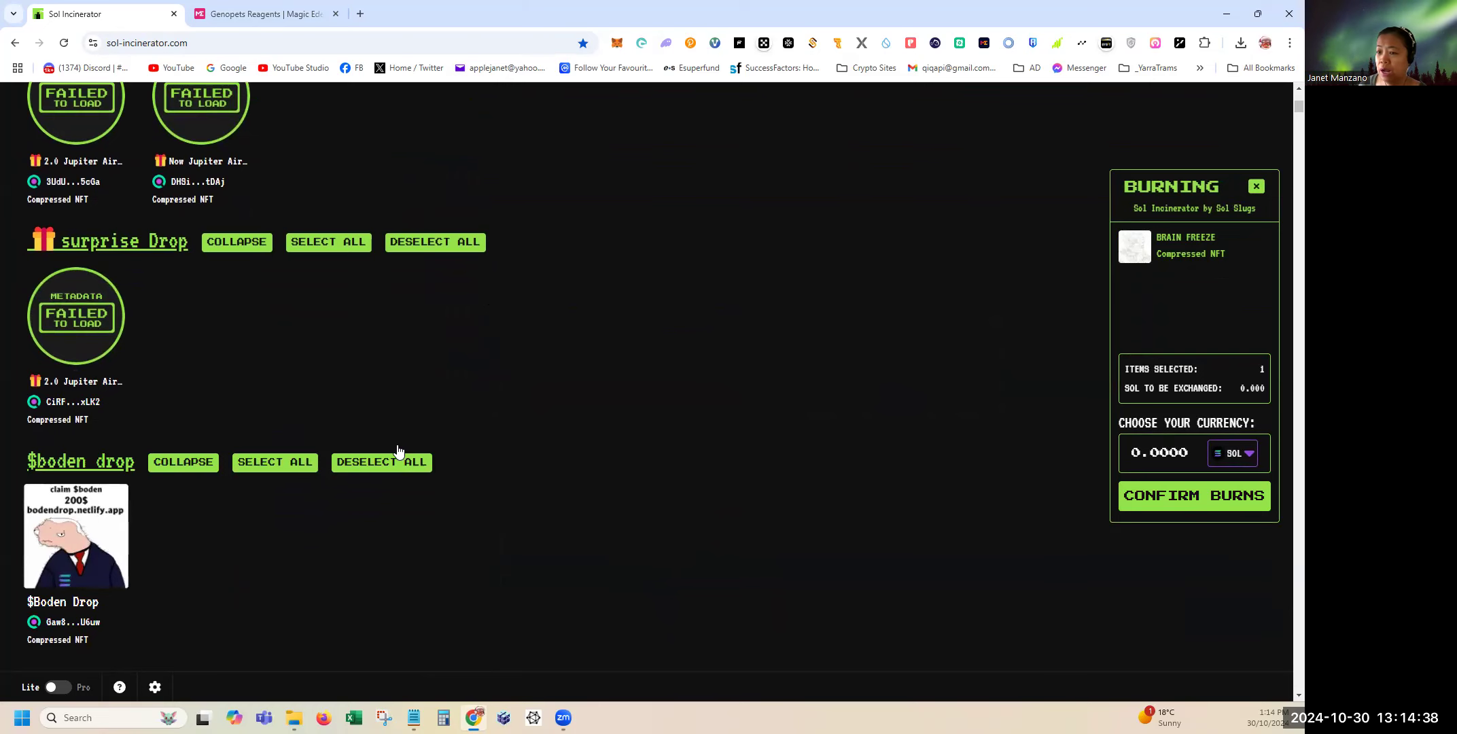
scroll(397, 455, down, 5)
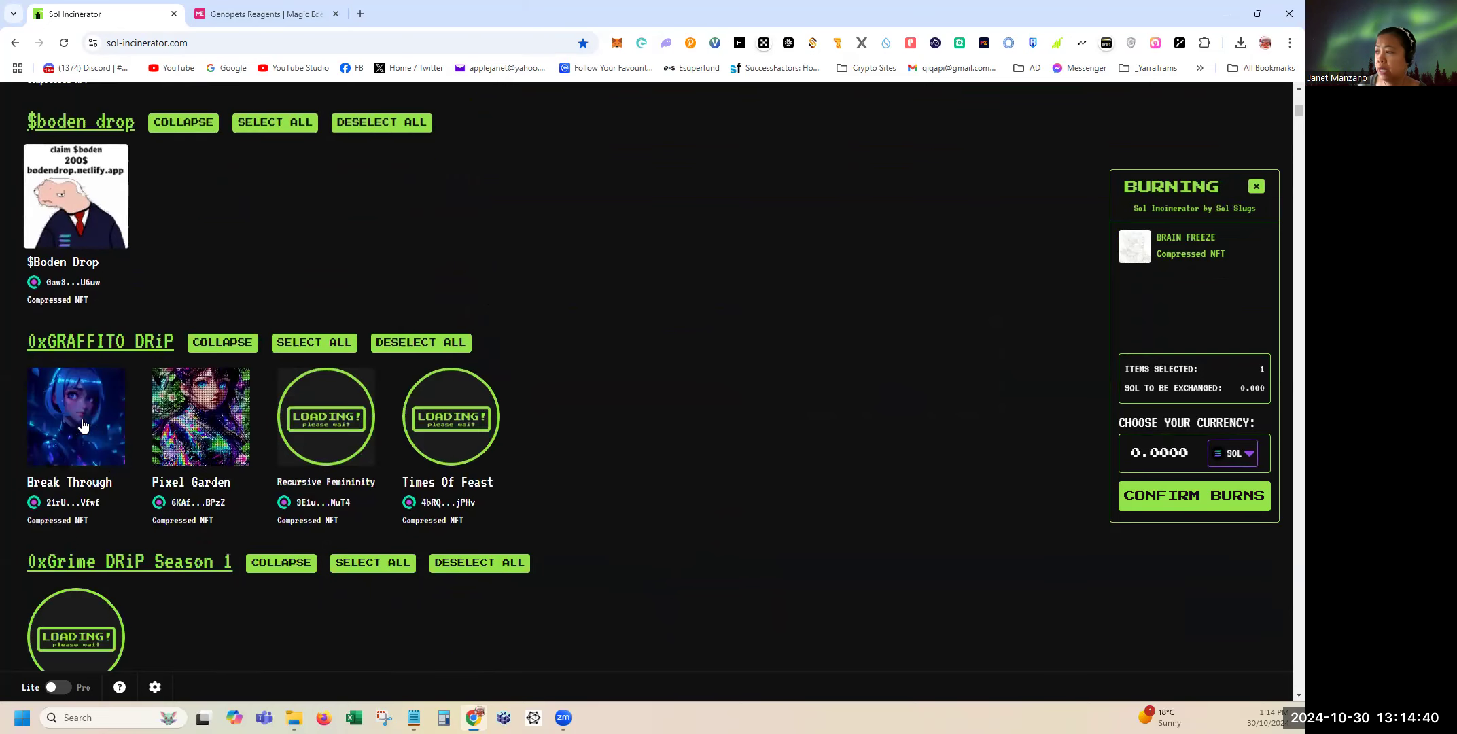
scroll(439, 108, up, 10)
scroll(393, 178, up, 2)
In the Tokens list, drop Ear Reagent and queue GMT, making 3 items worth 0.002 SOL.
click(642, 245)
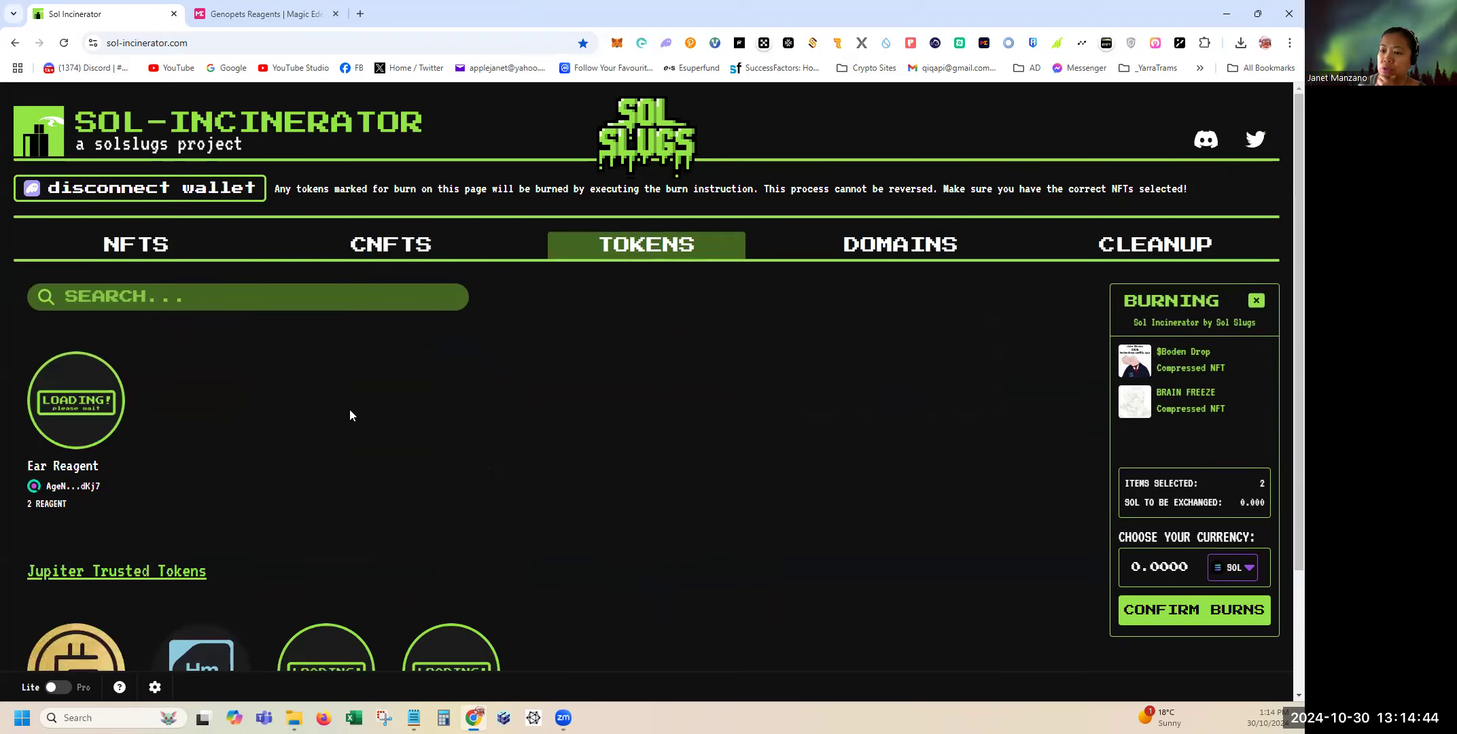
scroll(349, 406, down, 2)
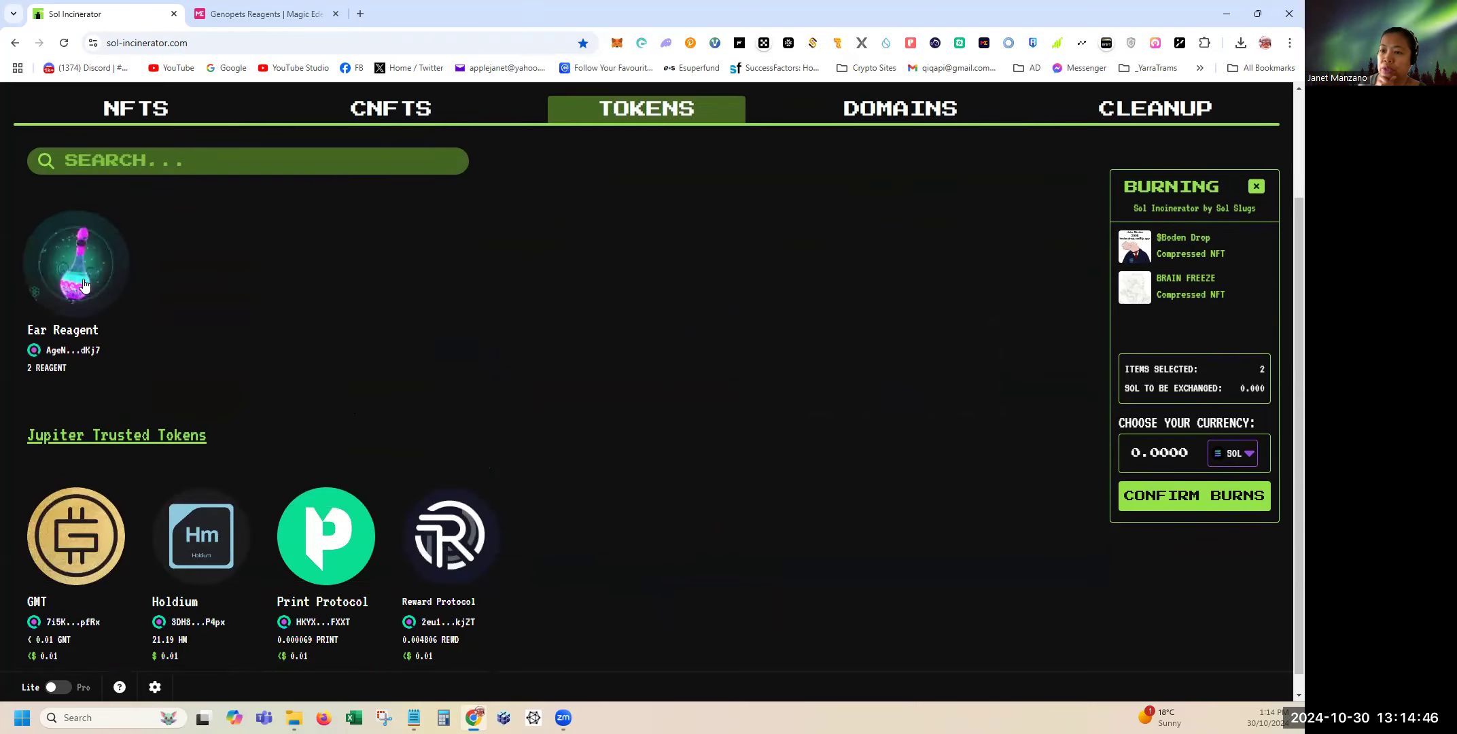
click(90, 284)
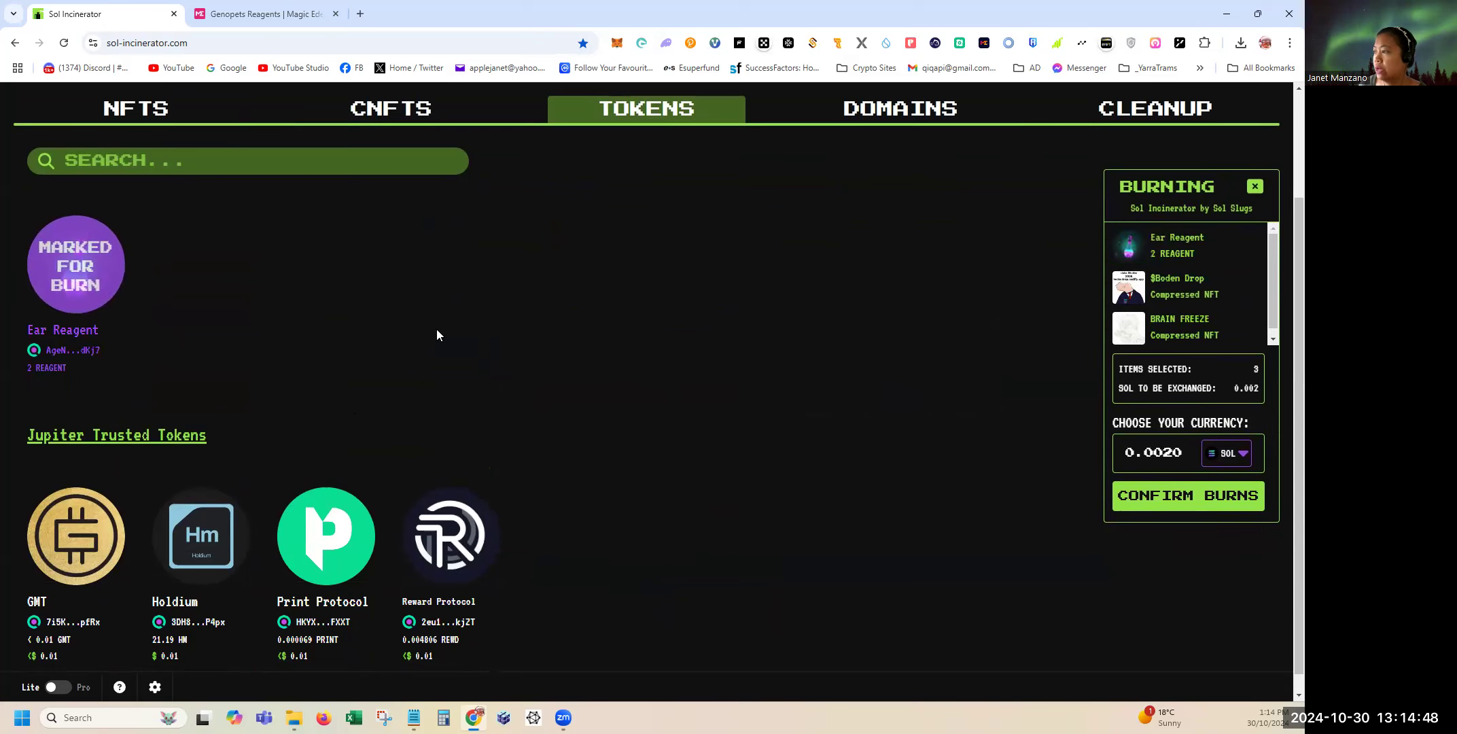
click(91, 296)
scroll(364, 323, down, 1)
click(74, 539)
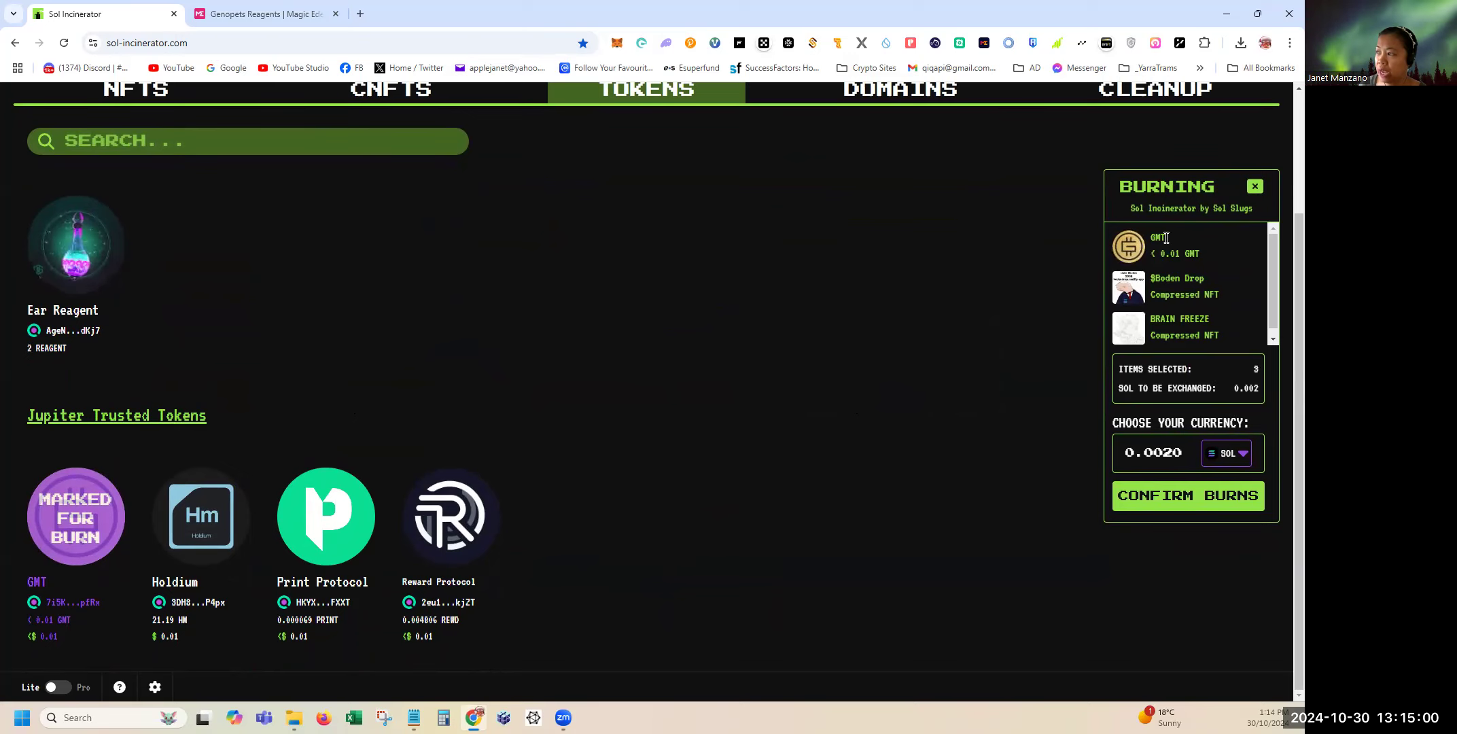
Open the Phantom wallet and scroll through its token balances.
click(616, 42)
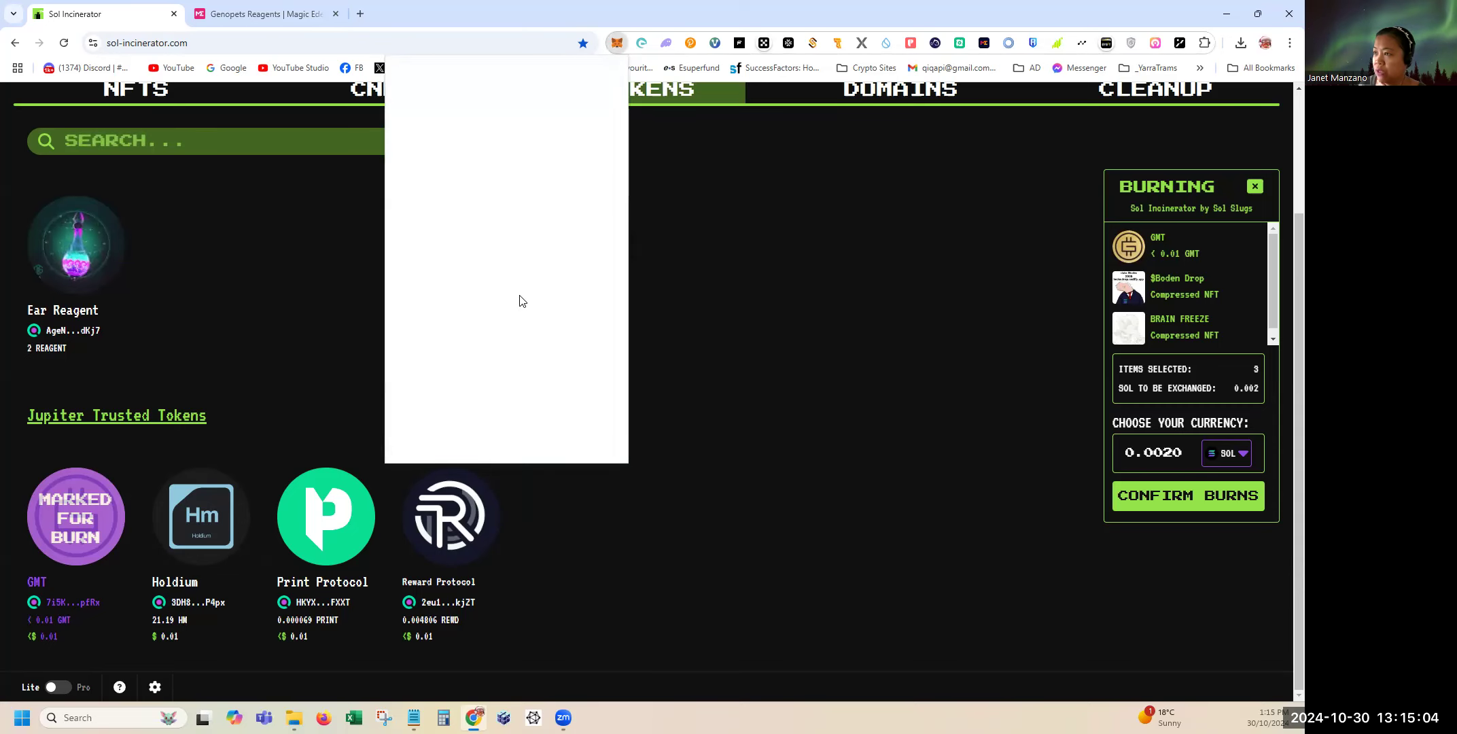
click(666, 43)
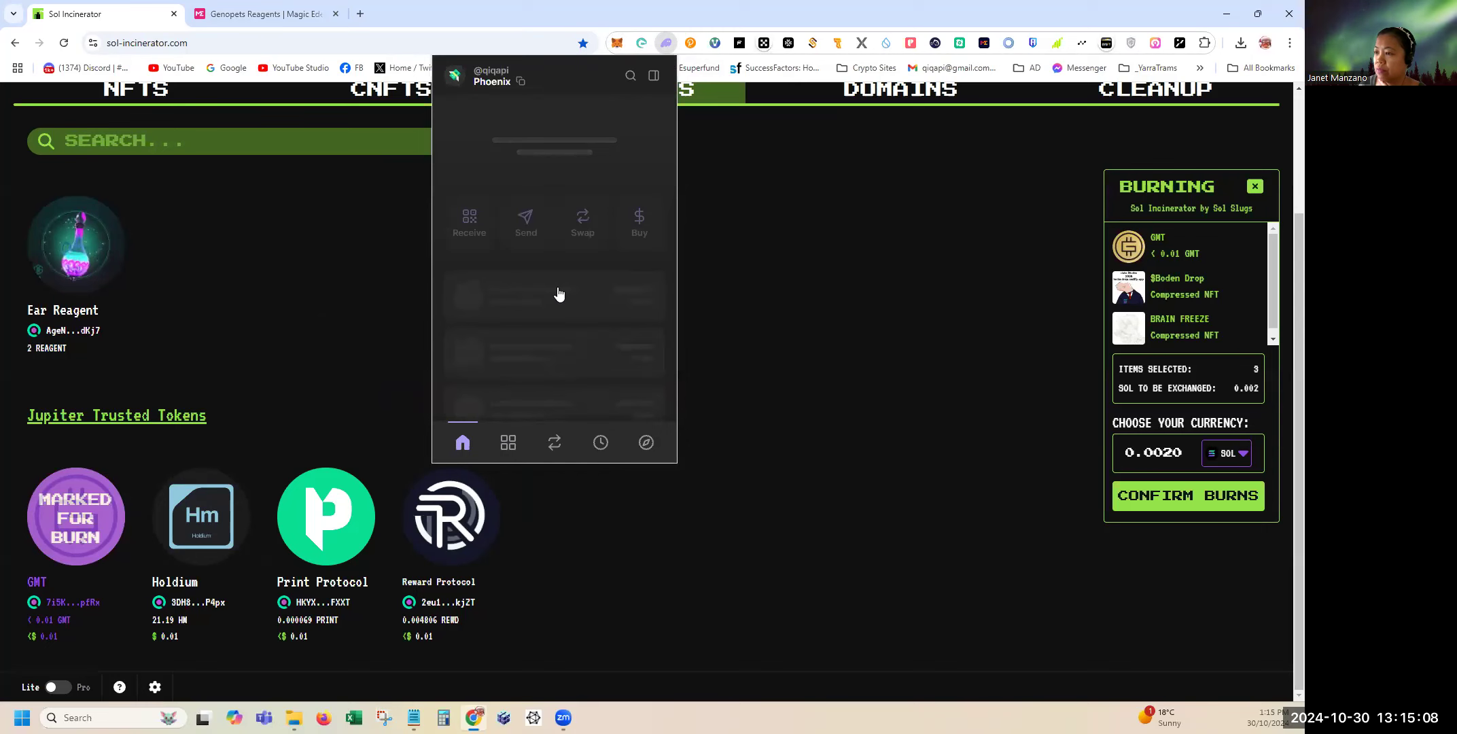
scroll(558, 294, down, 1)
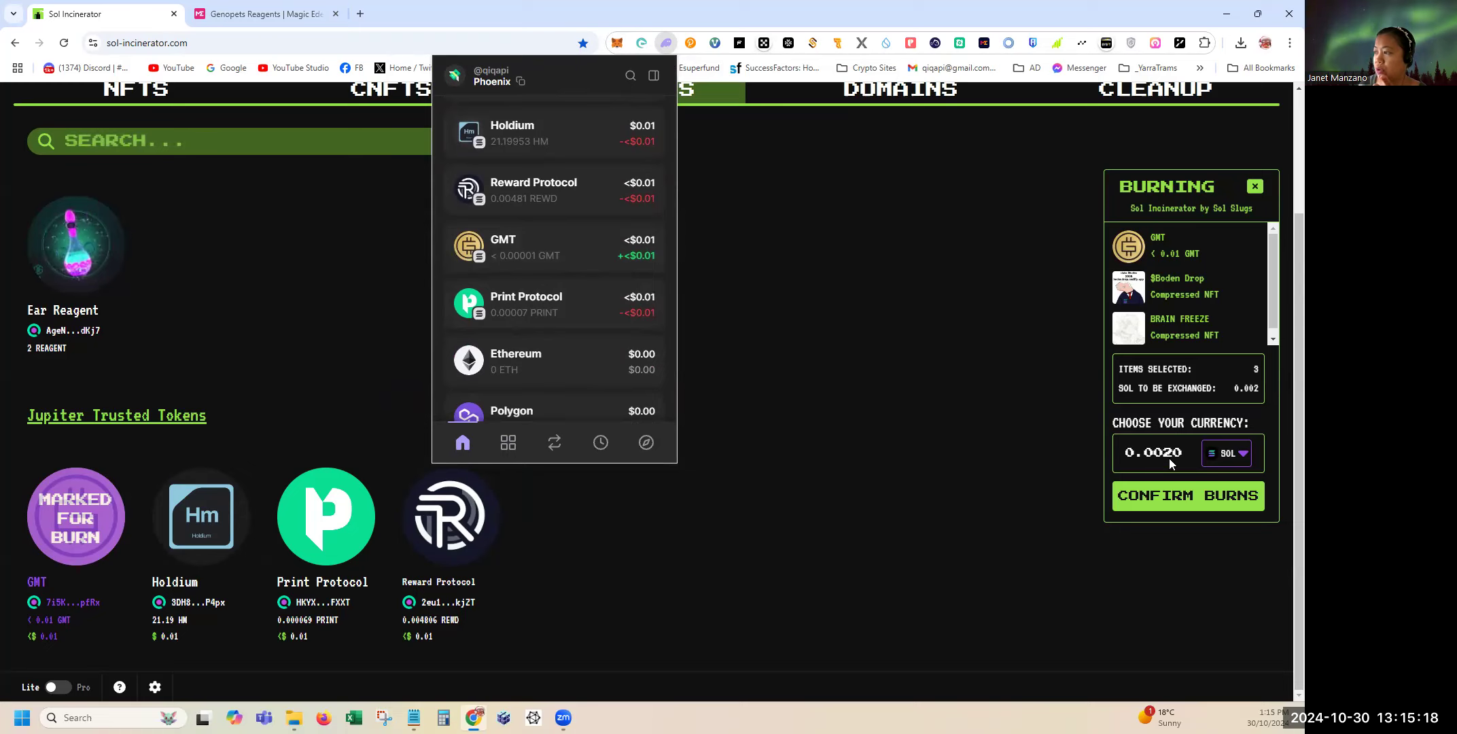
click(939, 377)
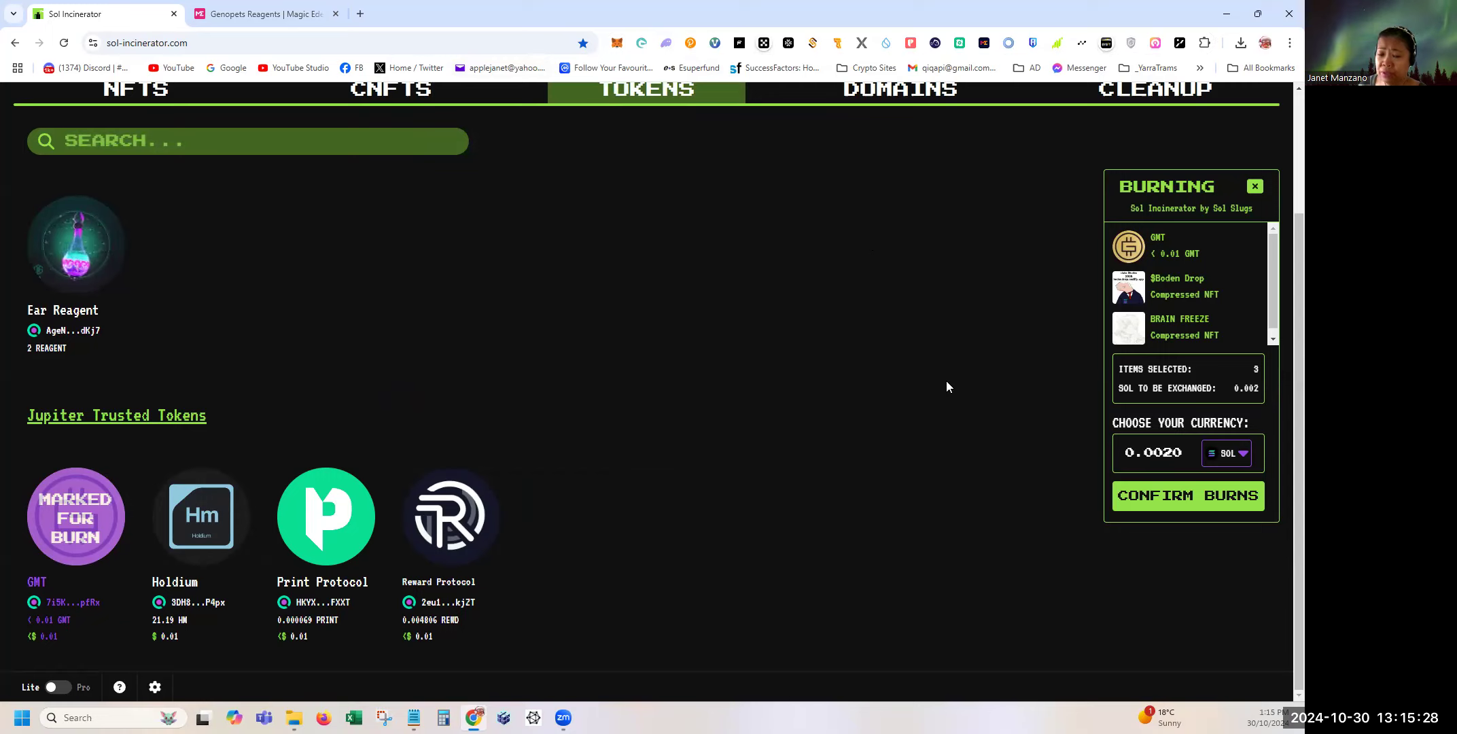
Recheck Phantom balances, then queue Holdium for burning in place of GMT.
click(668, 44)
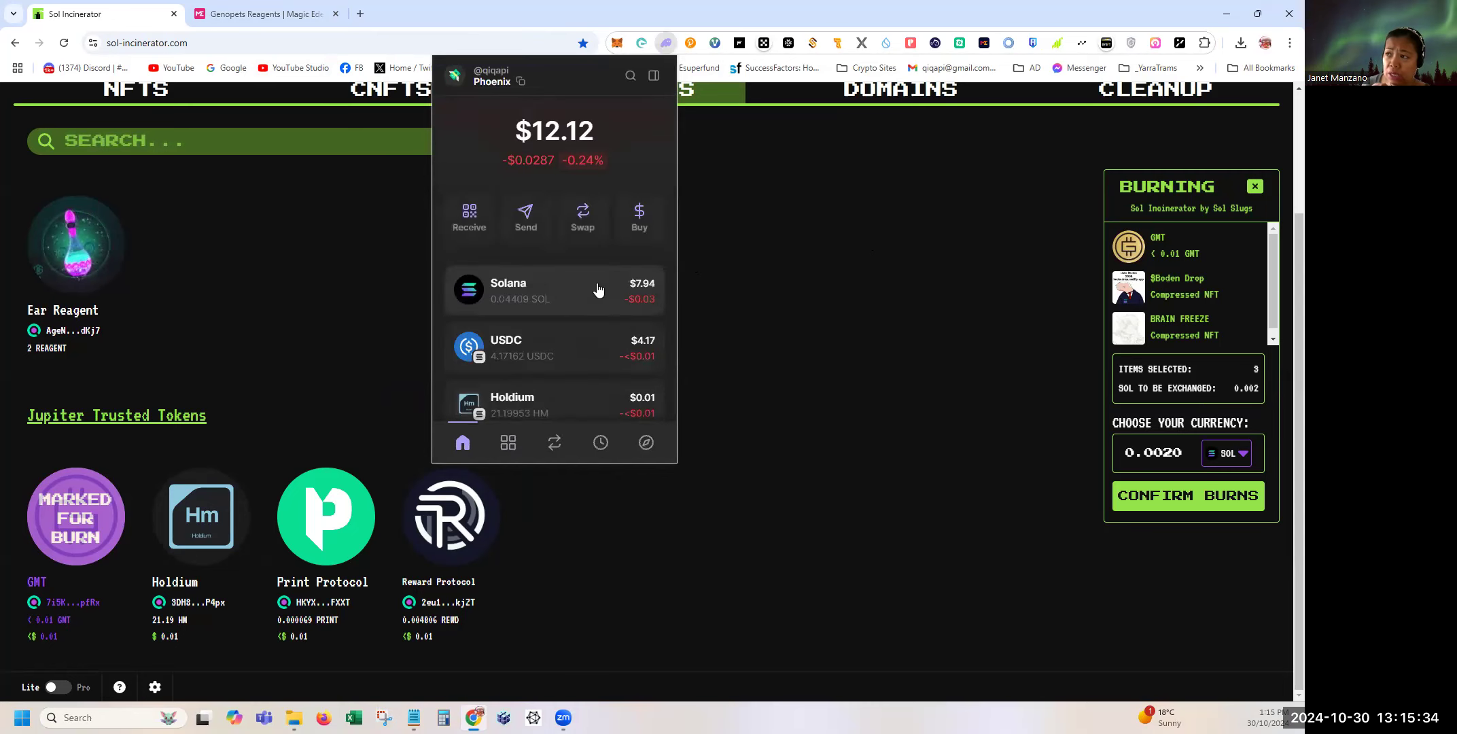
scroll(618, 358, down, 3)
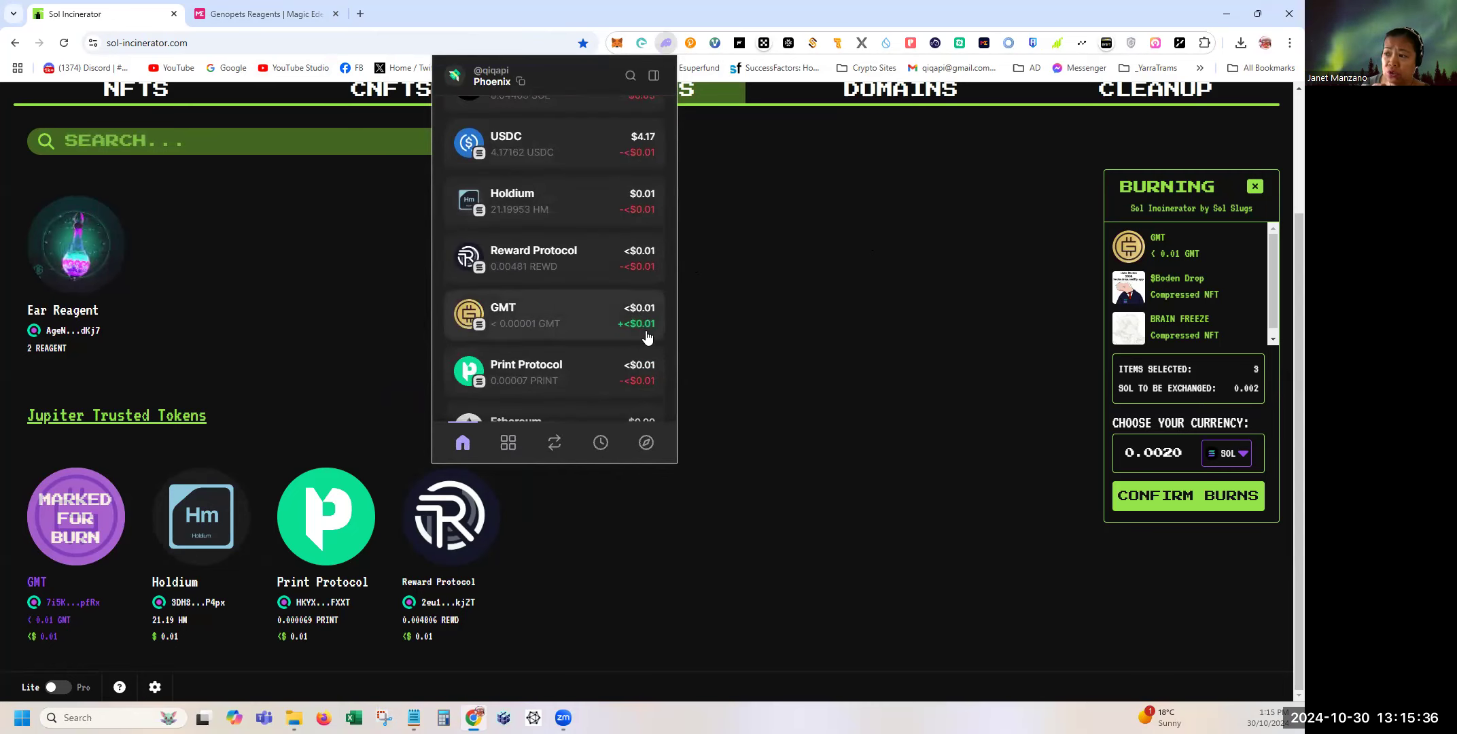
click(940, 364)
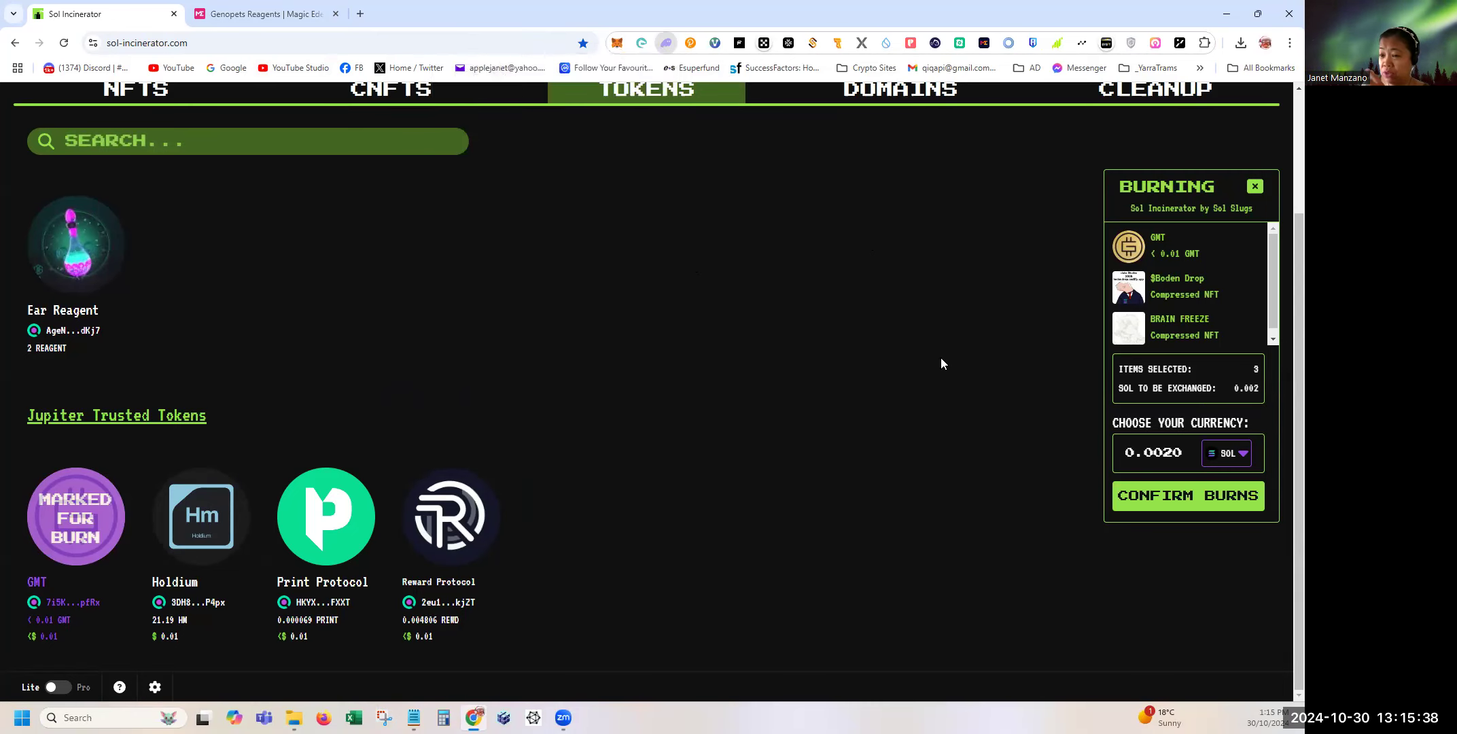
click(201, 516)
click(102, 520)
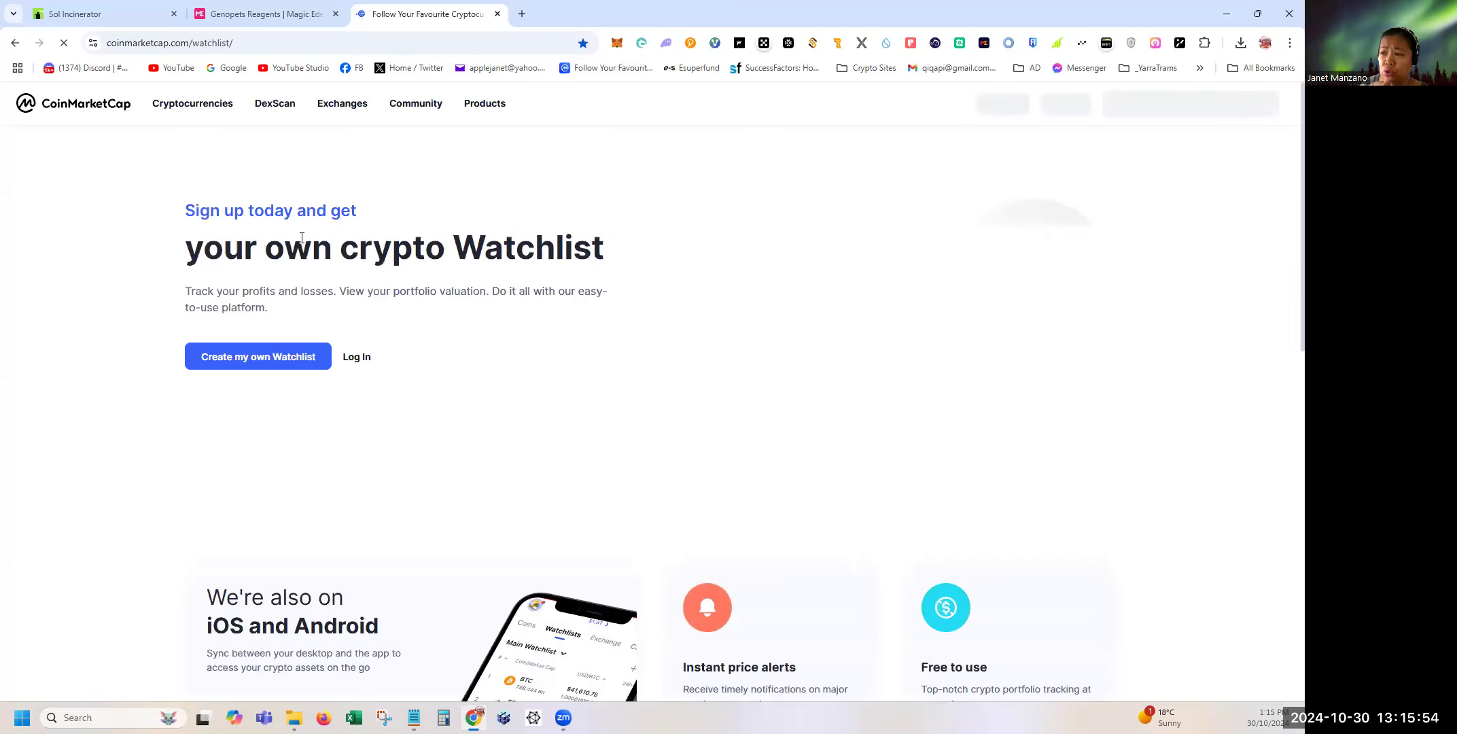
Search CoinMarketCap for 'gmt' and open the GMT price page showing $0.139.
click(197, 103)
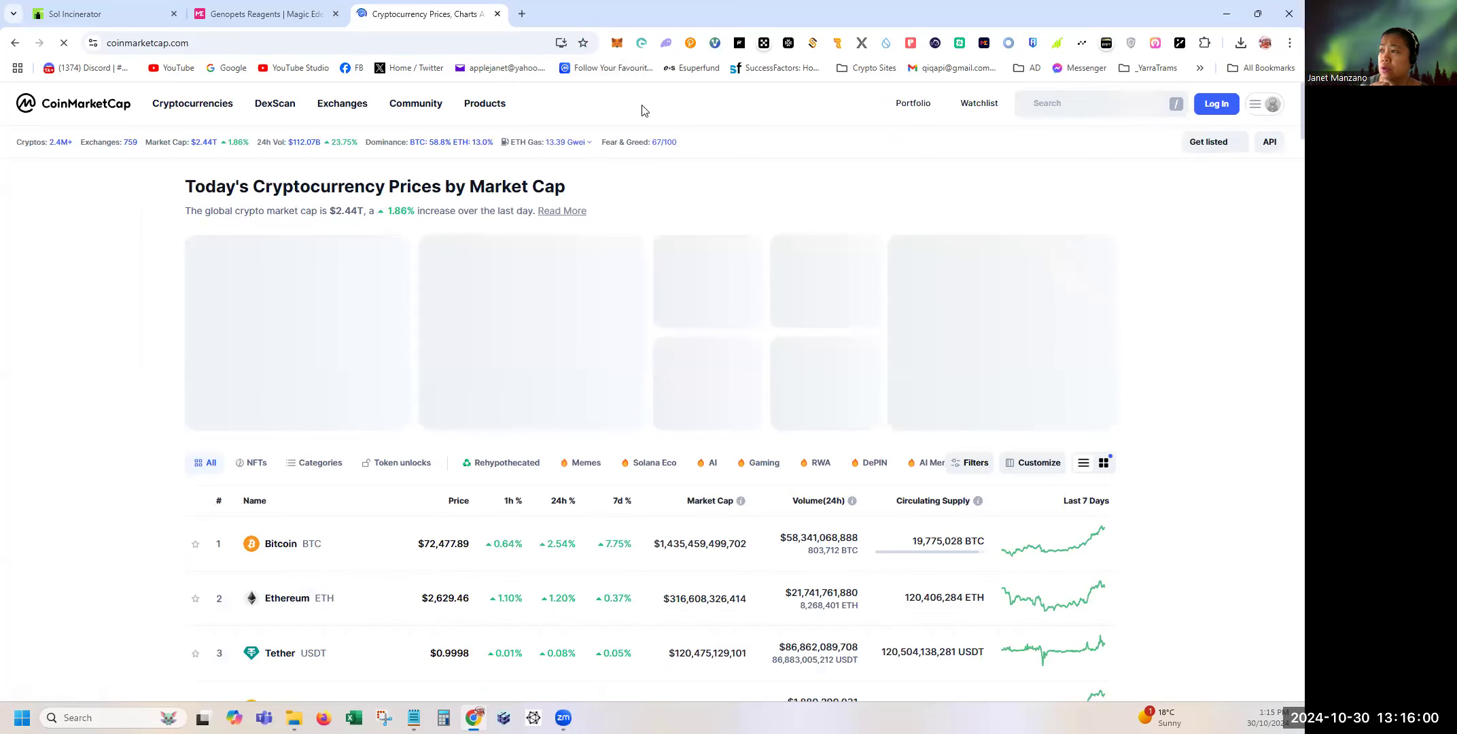
click(1069, 102)
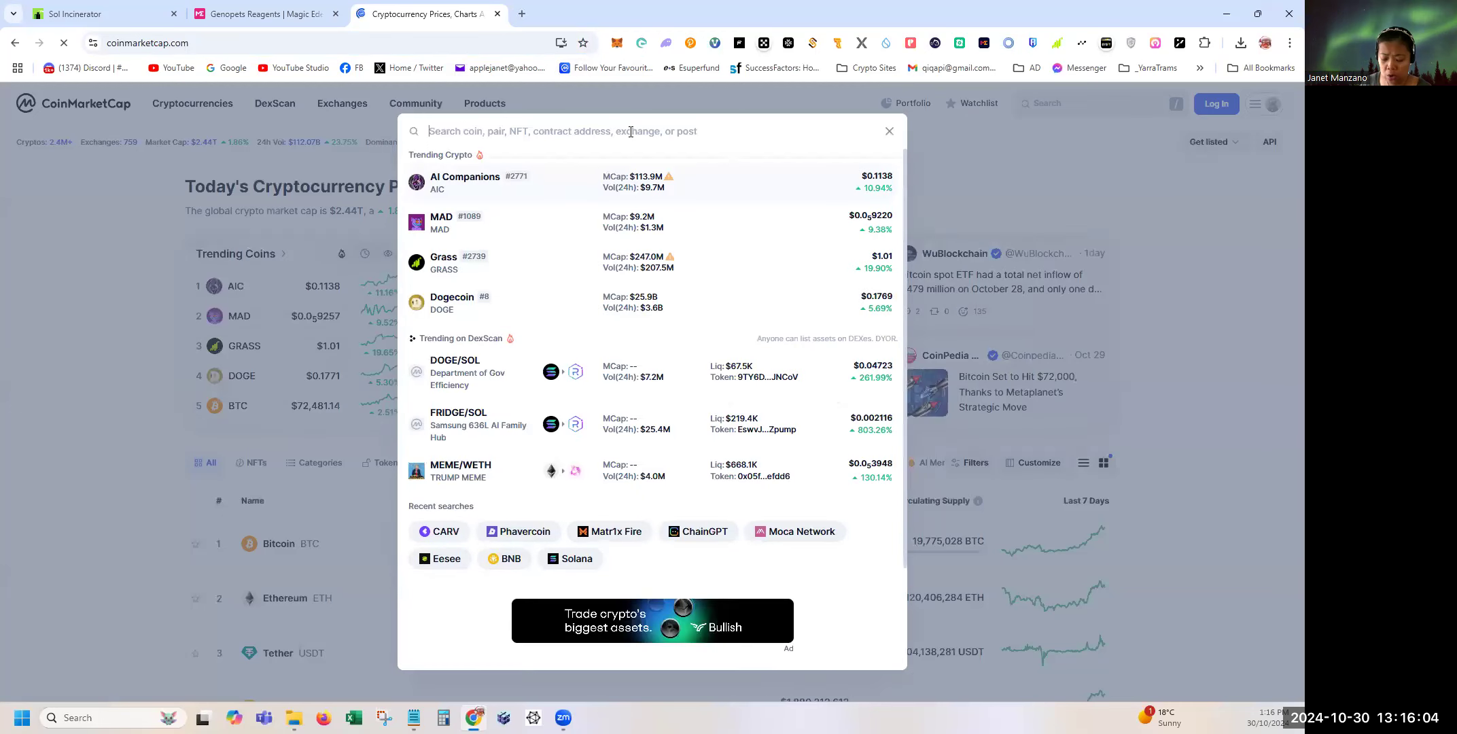
text(gmt)
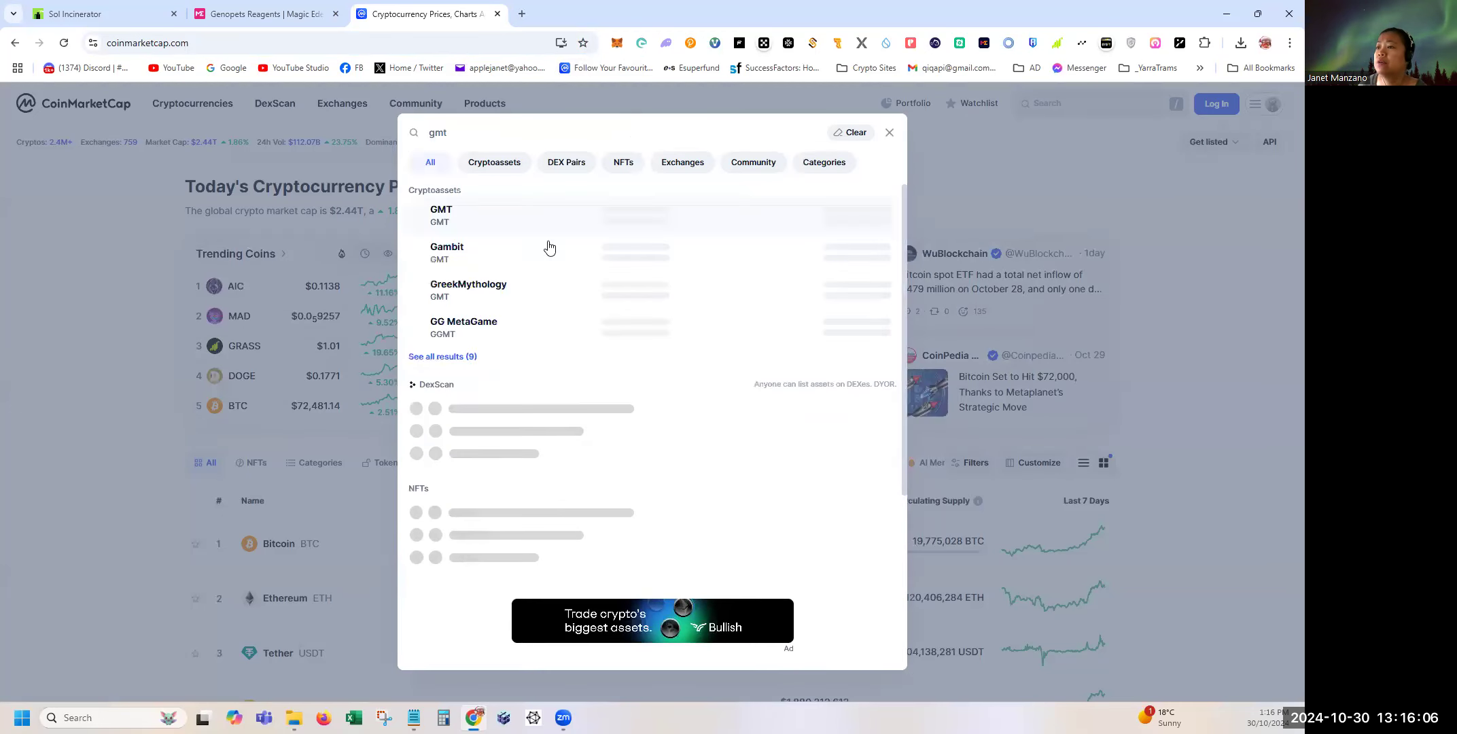
click(489, 218)
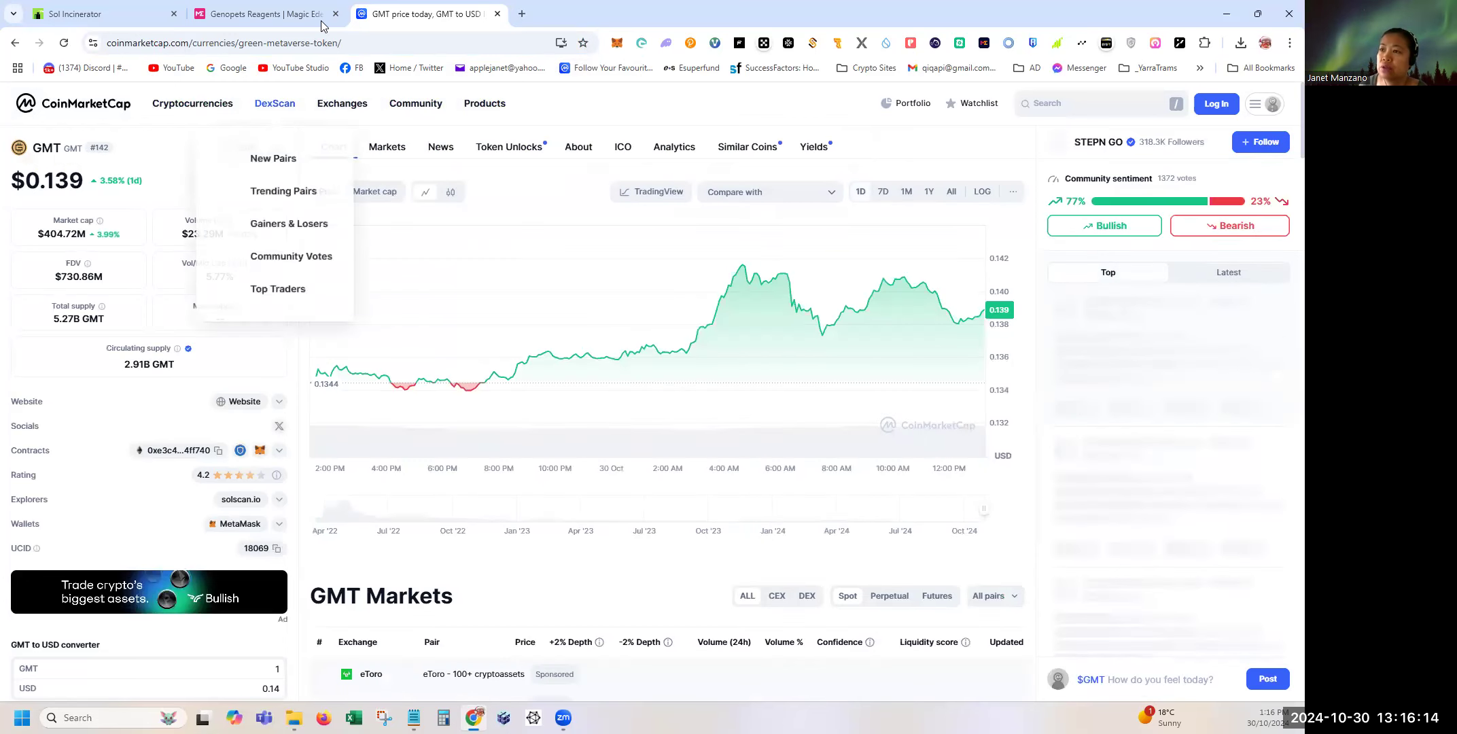
Back on Sol Incinerator, disconnect the currently connected wallet.
click(277, 13)
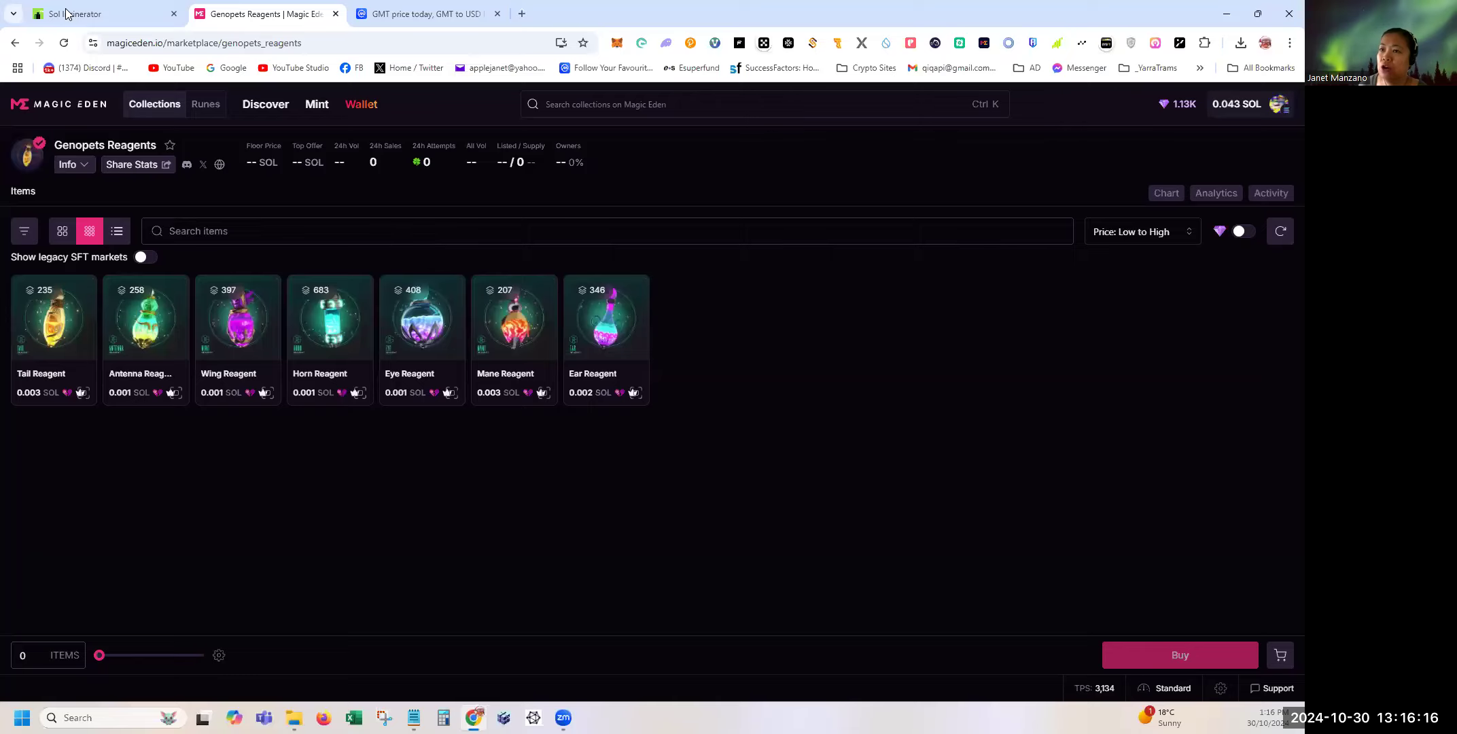
click(68, 13)
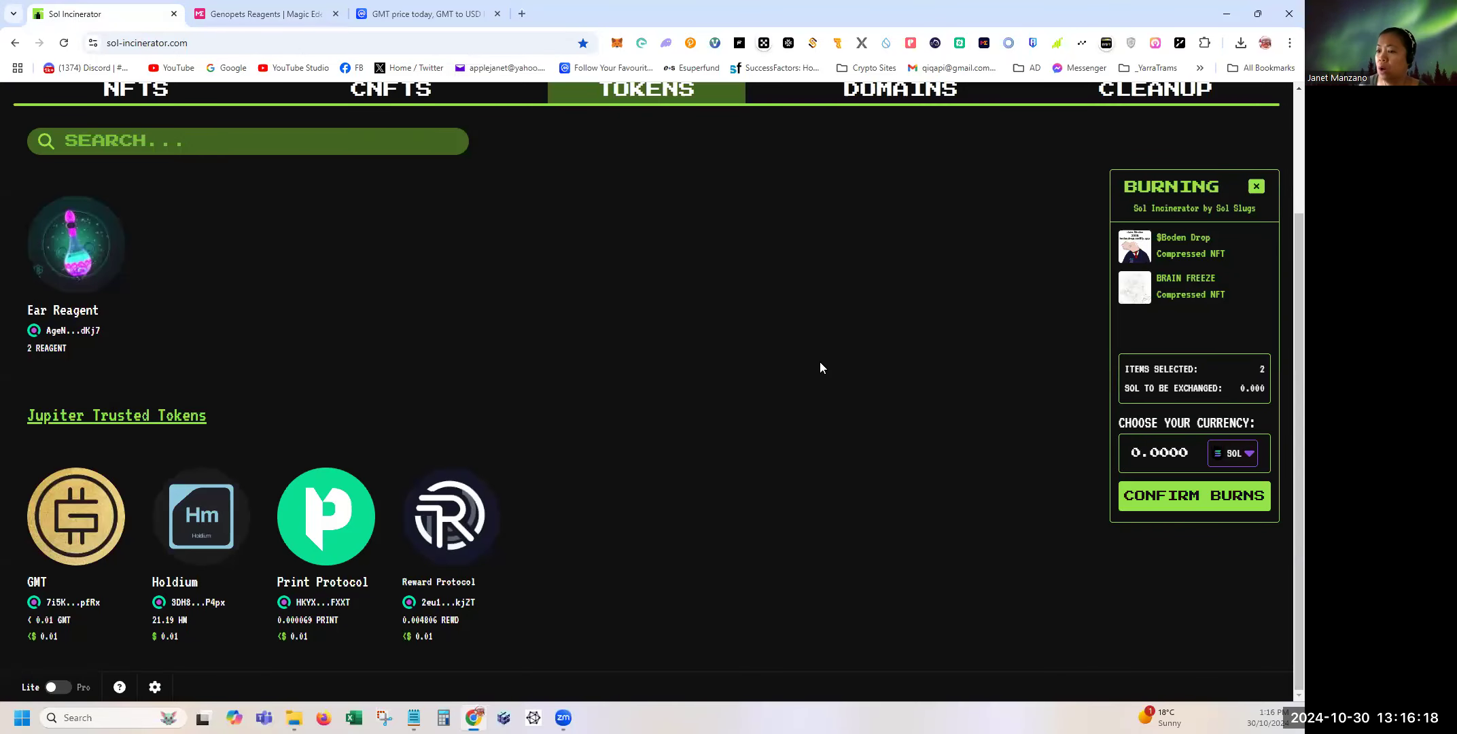
scroll(817, 359, up, 3)
click(170, 188)
click(220, 298)
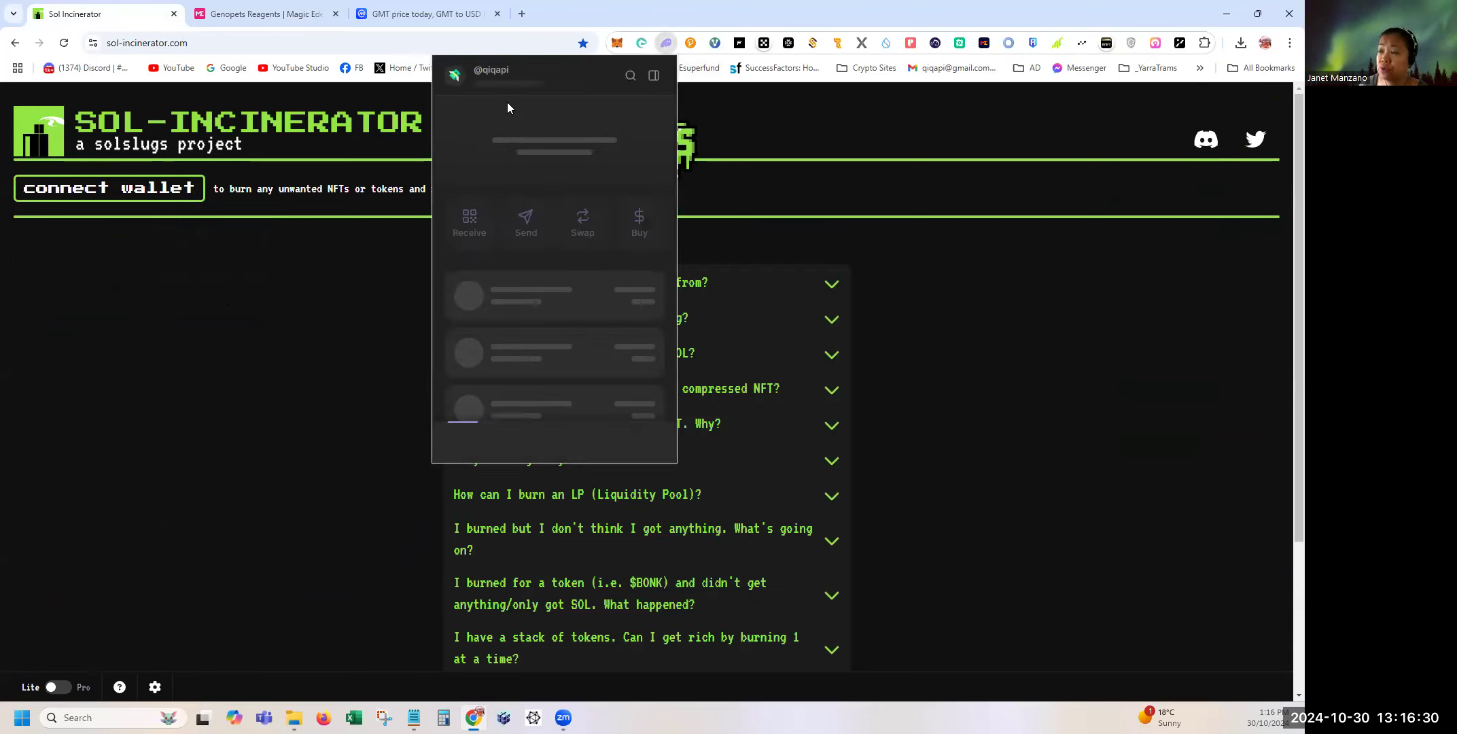
Switch Phantom to the $7.72 account and reconnect Phantom to Sol Incinerator.
click(454, 80)
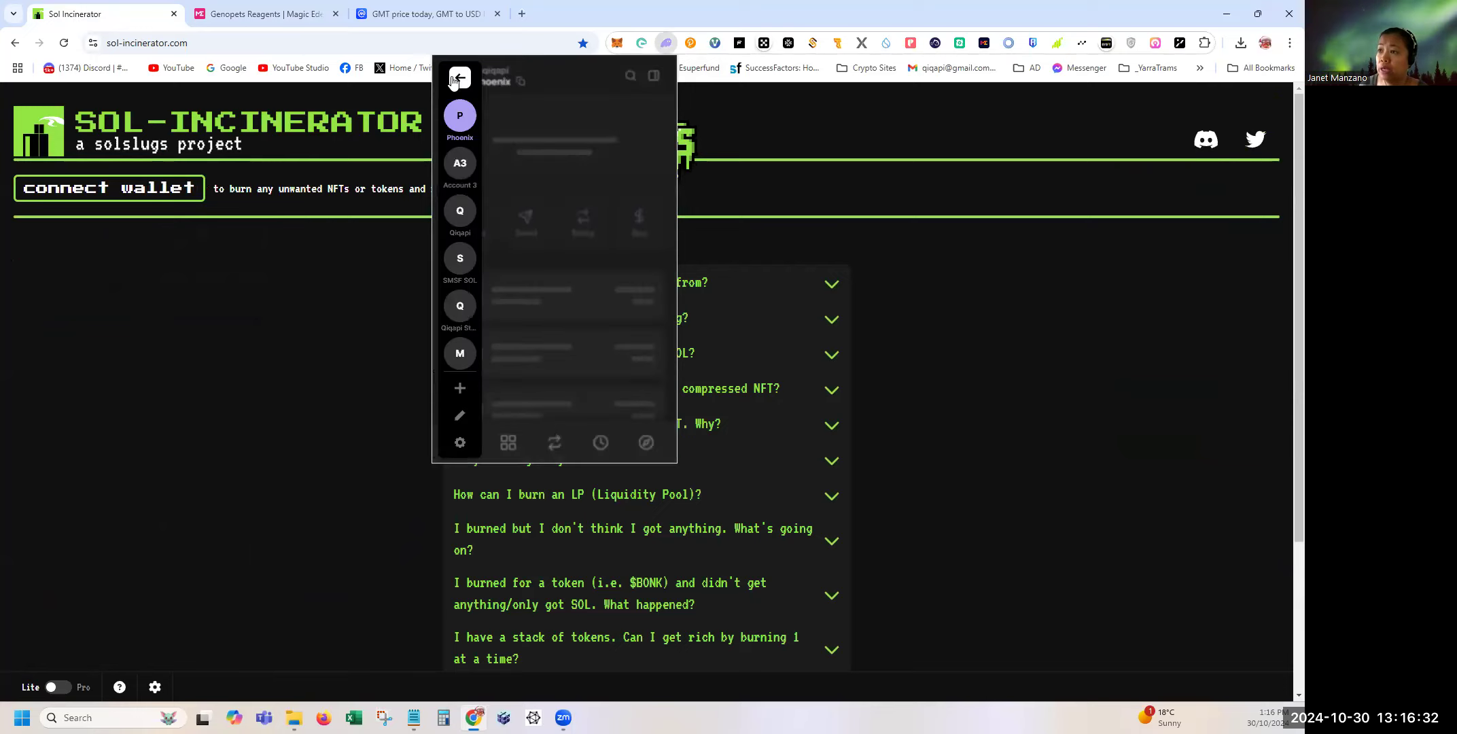
click(455, 215)
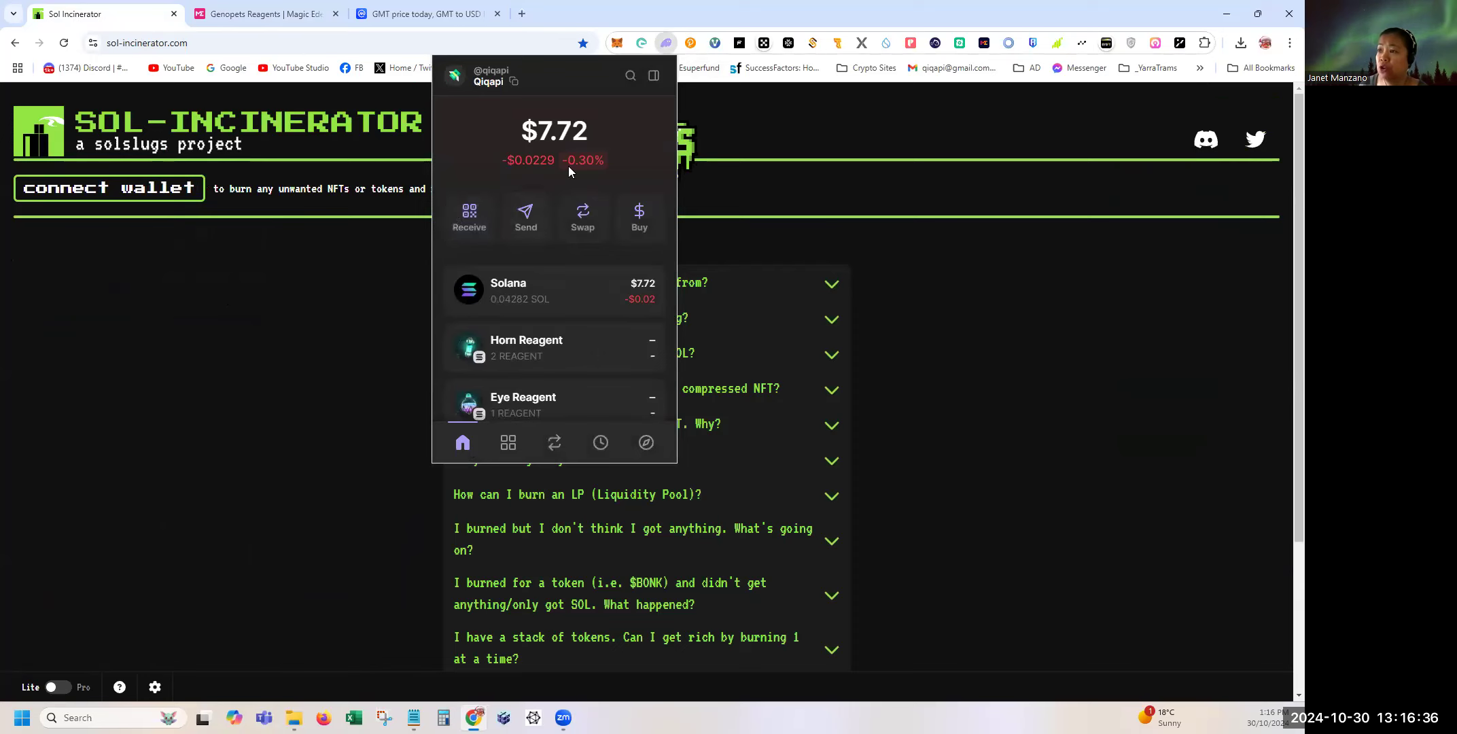
click(352, 280)
click(109, 187)
click(608, 397)
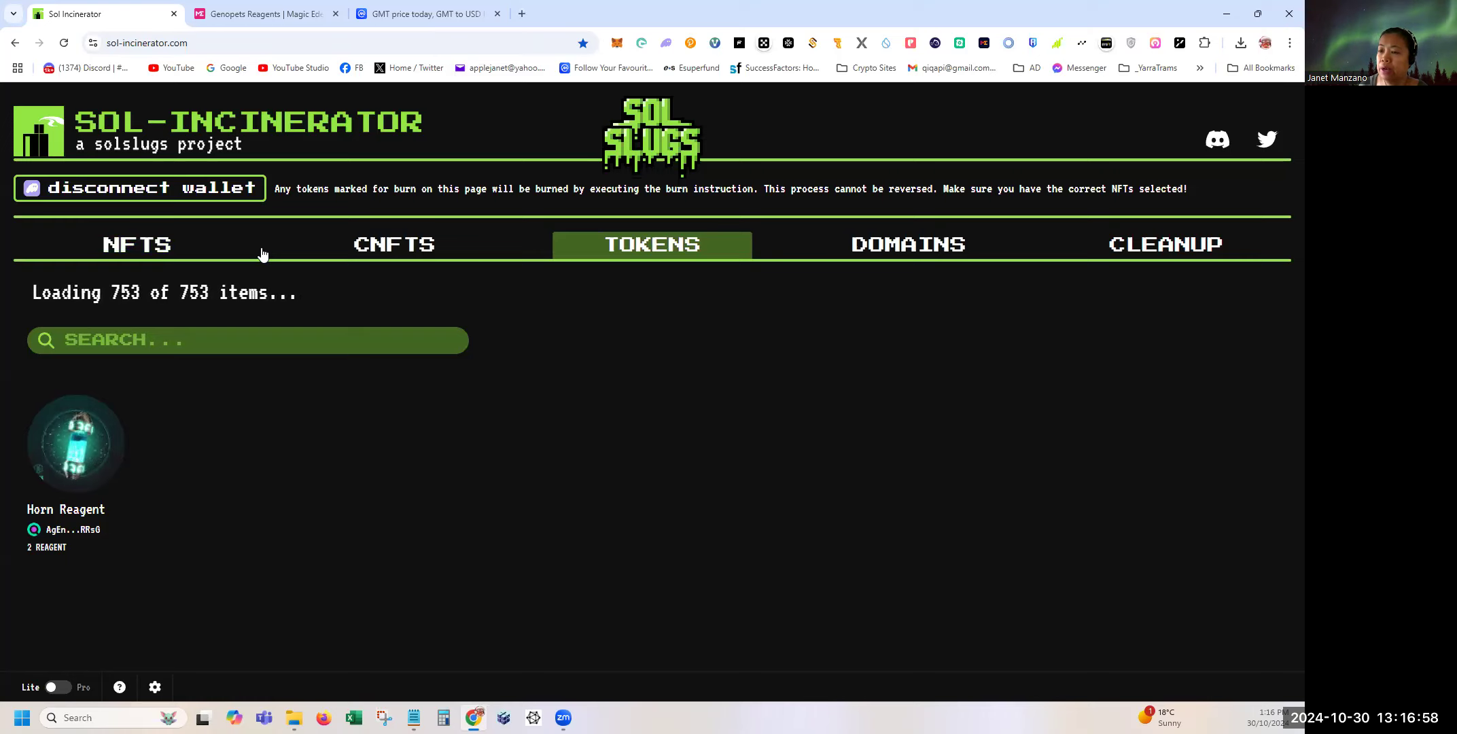
Mark JerryDoggie #2 from the MOOAR Shared Collection for burning, worth 0.010 SOL.
click(134, 249)
scroll(729, 494, down, 7)
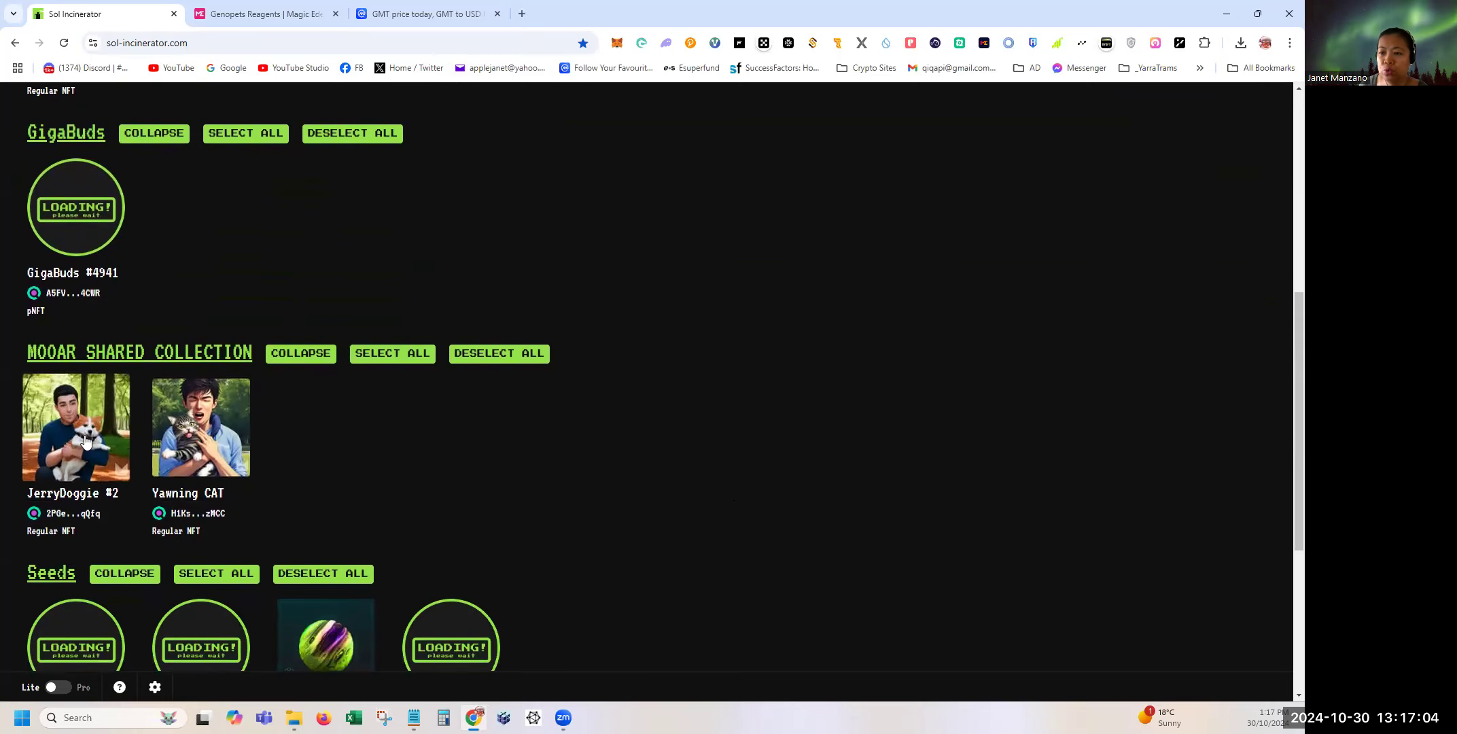
click(85, 440)
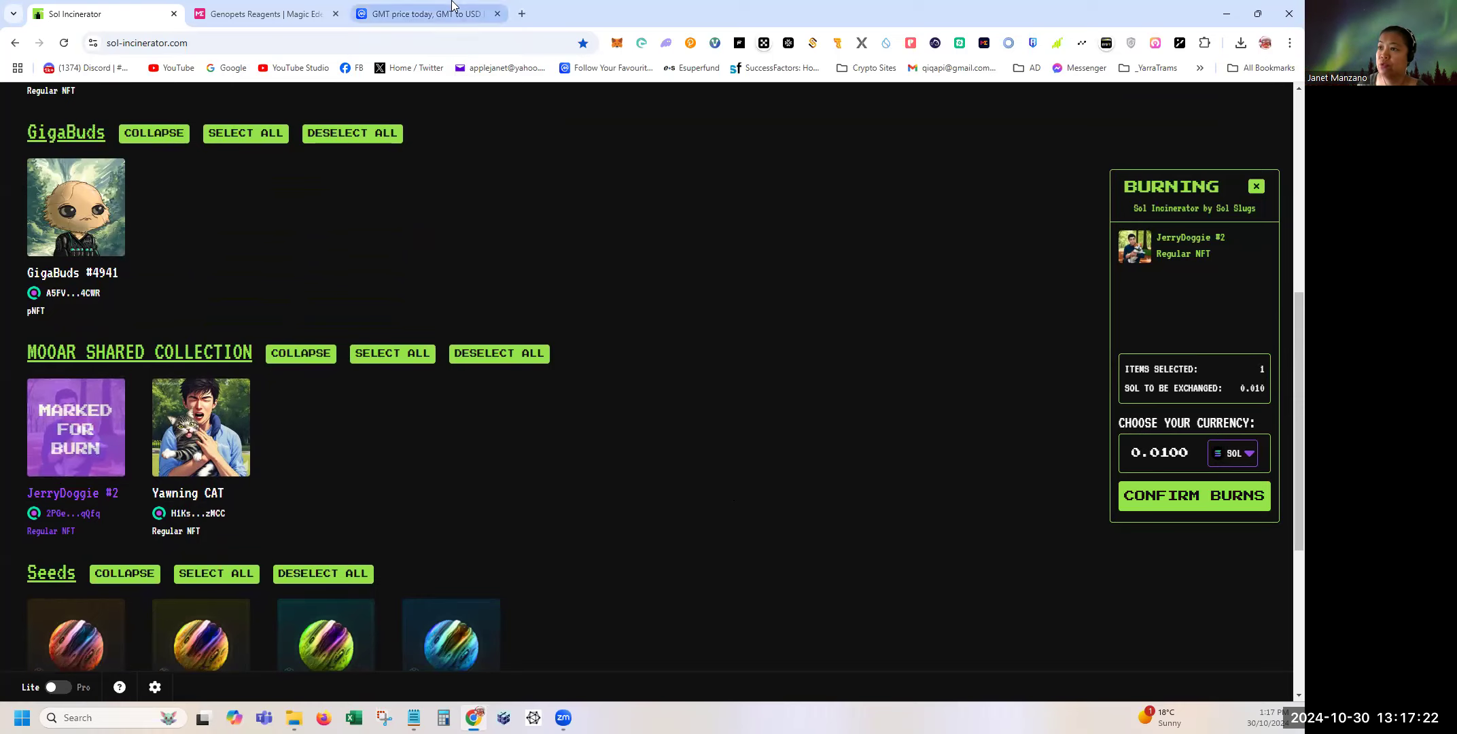
Search CoinMarketCap for 'sol' and open the SOL/USDT Raydium pair page at $180.49.
click(422, 13)
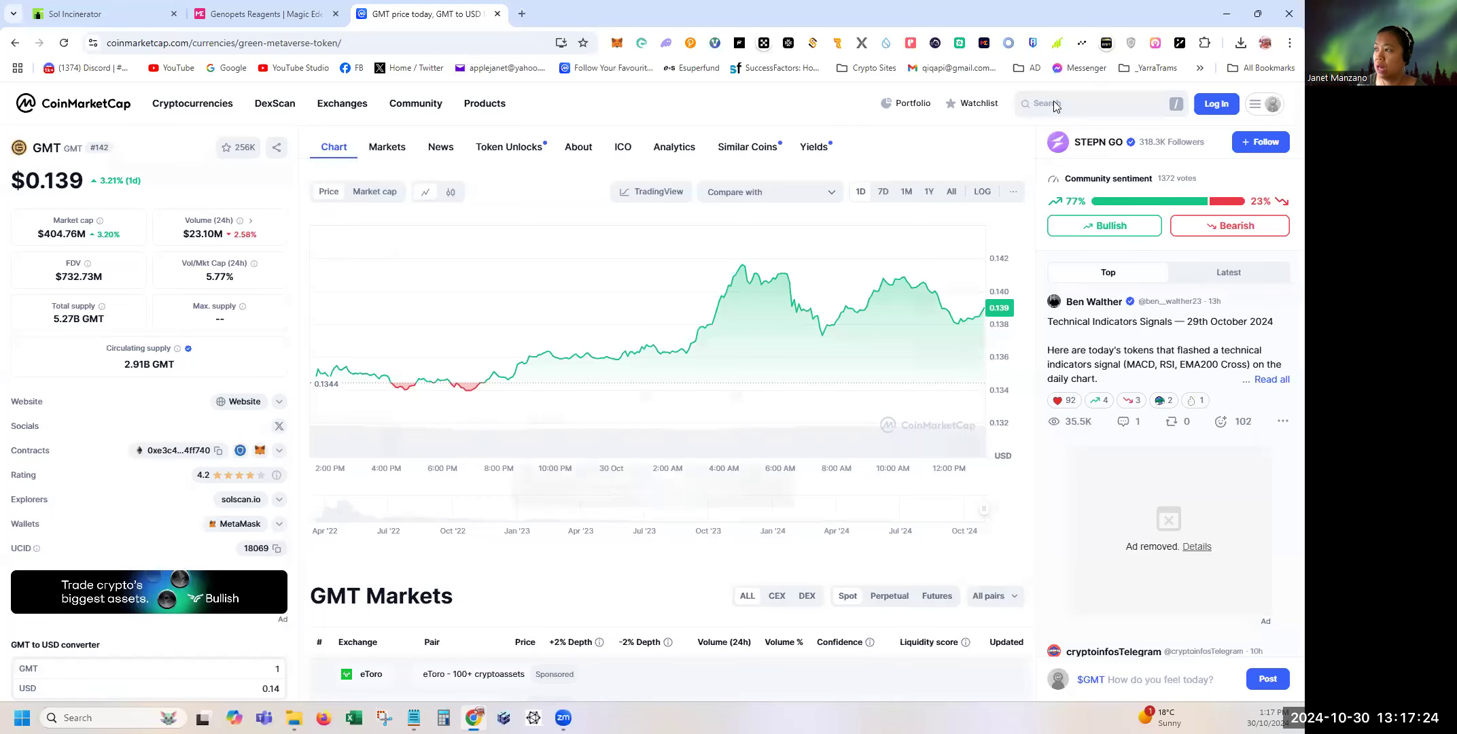
click(1052, 100)
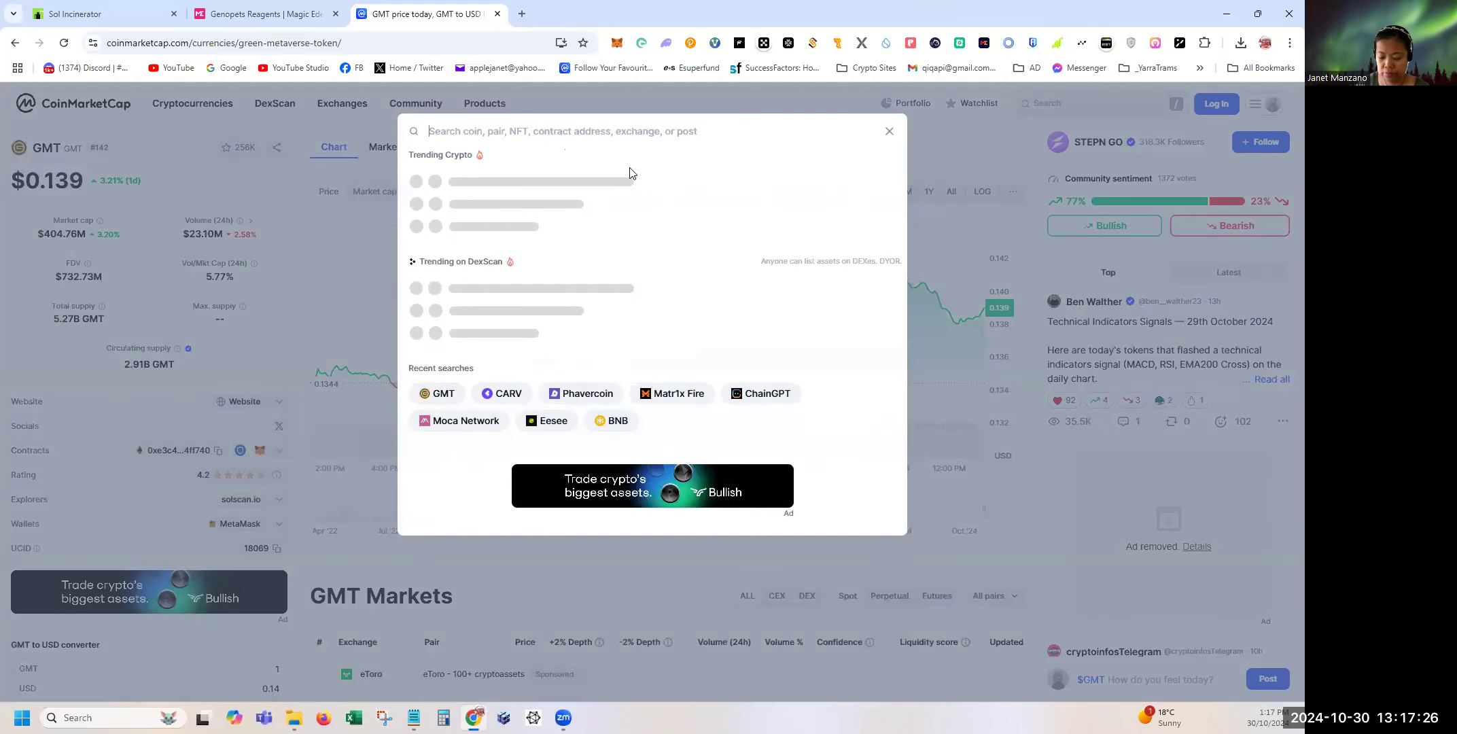
text(sol)
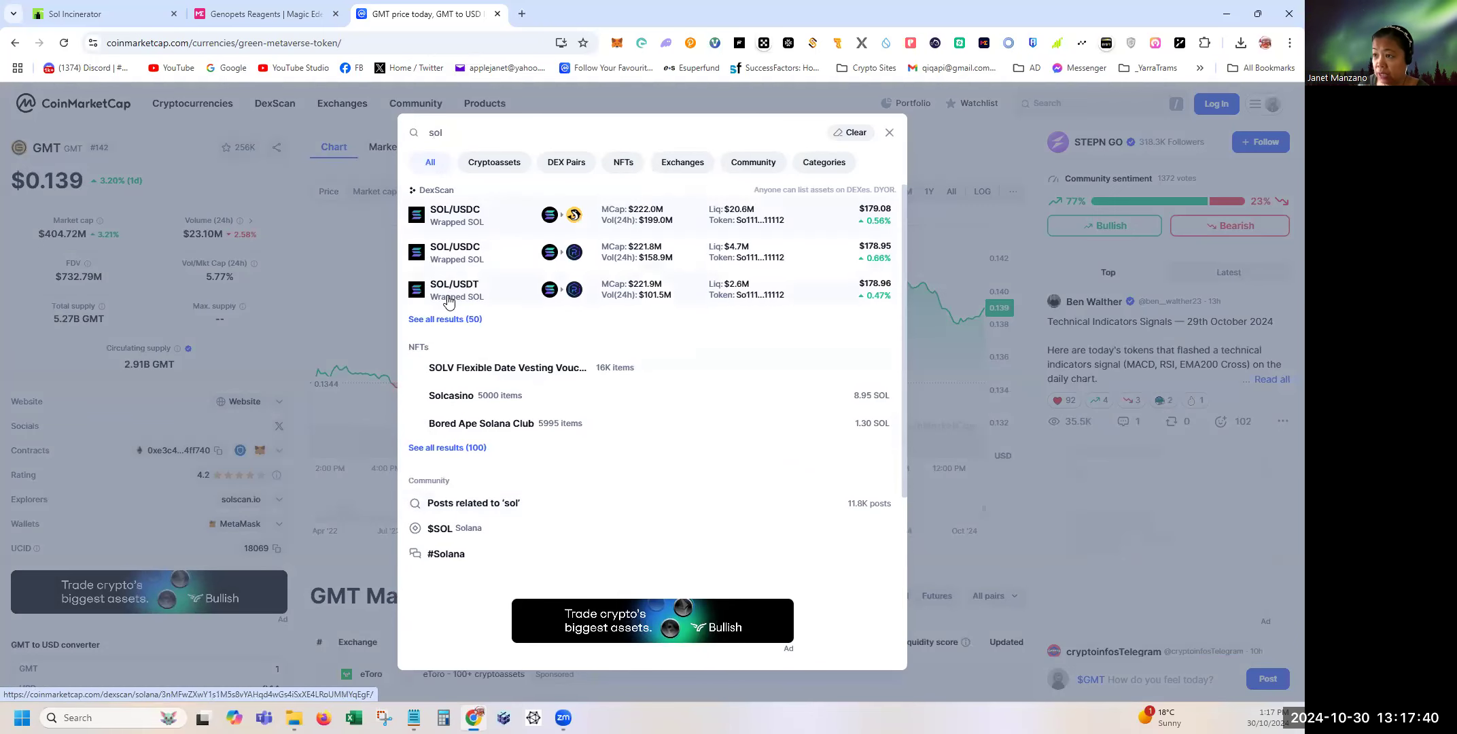
click(448, 301)
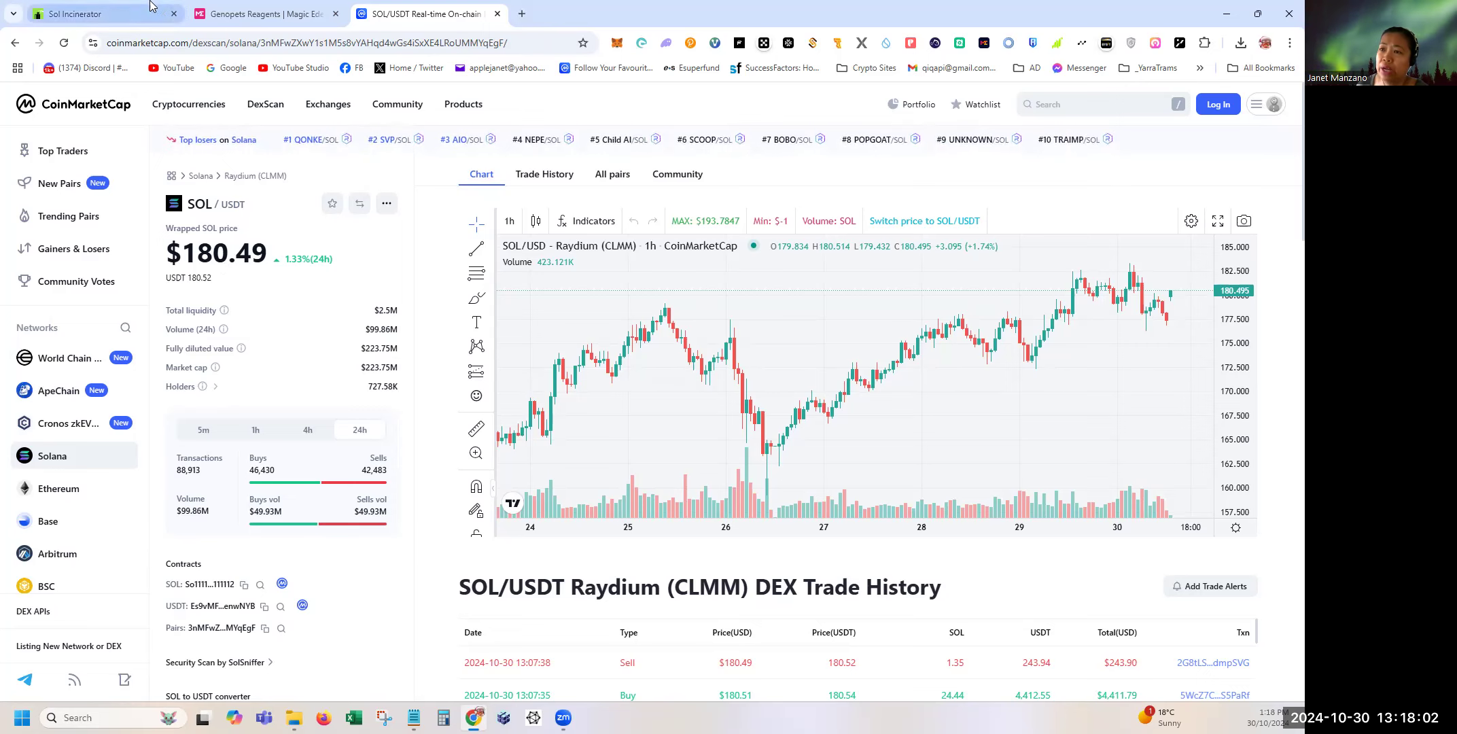
Return to Sol Incinerator, scroll the page and view the wallet's tokens.
click(110, 14)
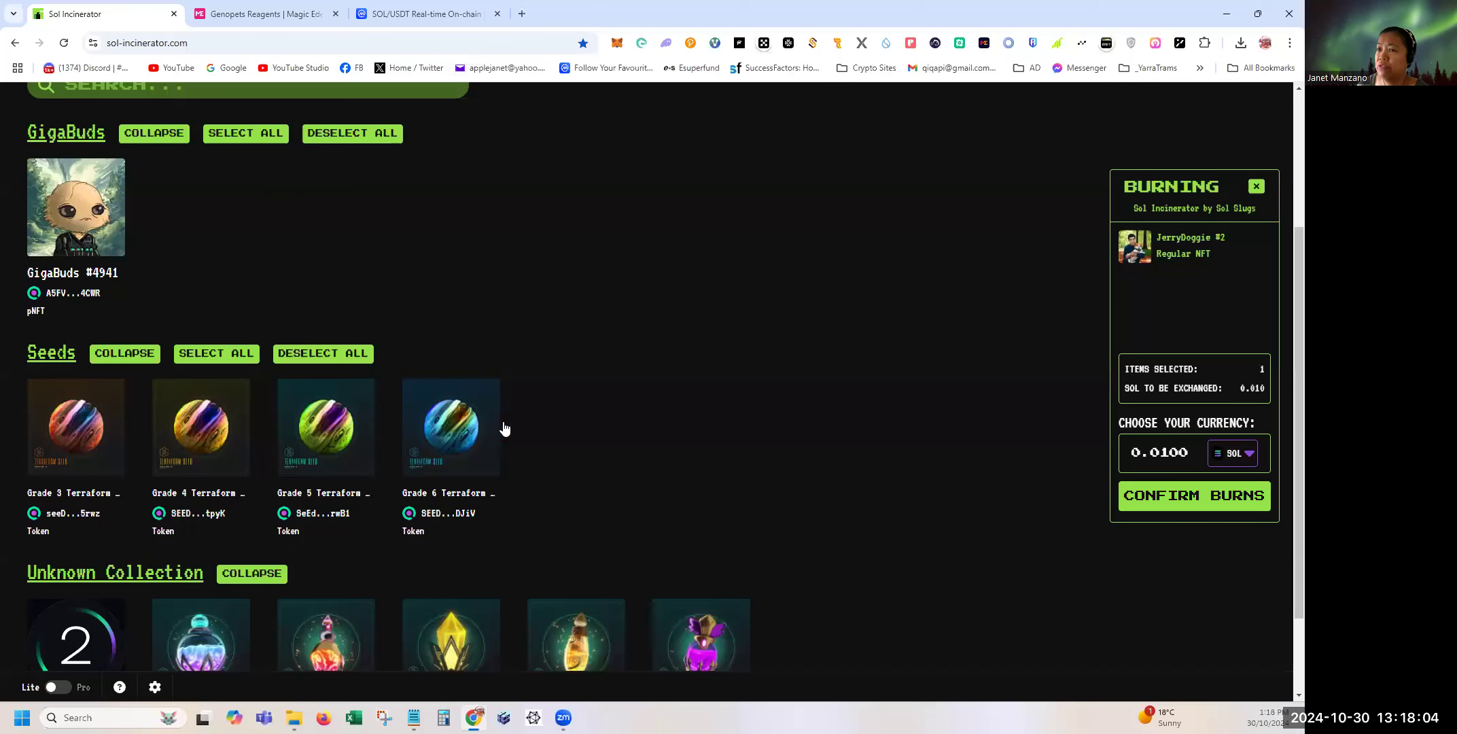
scroll(119, 443, down, 1)
scroll(120, 428, up, 4)
scroll(155, 282, down, 5)
scroll(155, 285, up, 5)
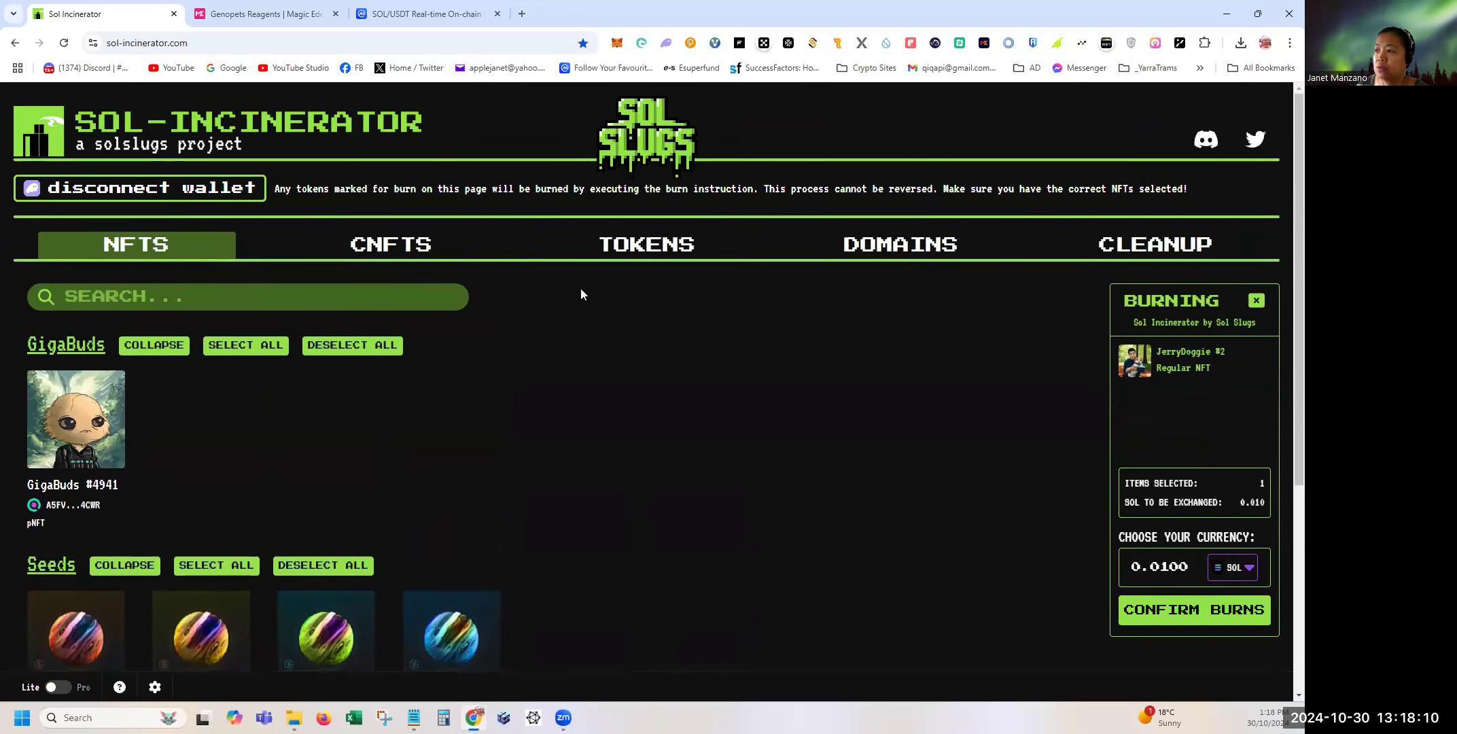
click(640, 248)
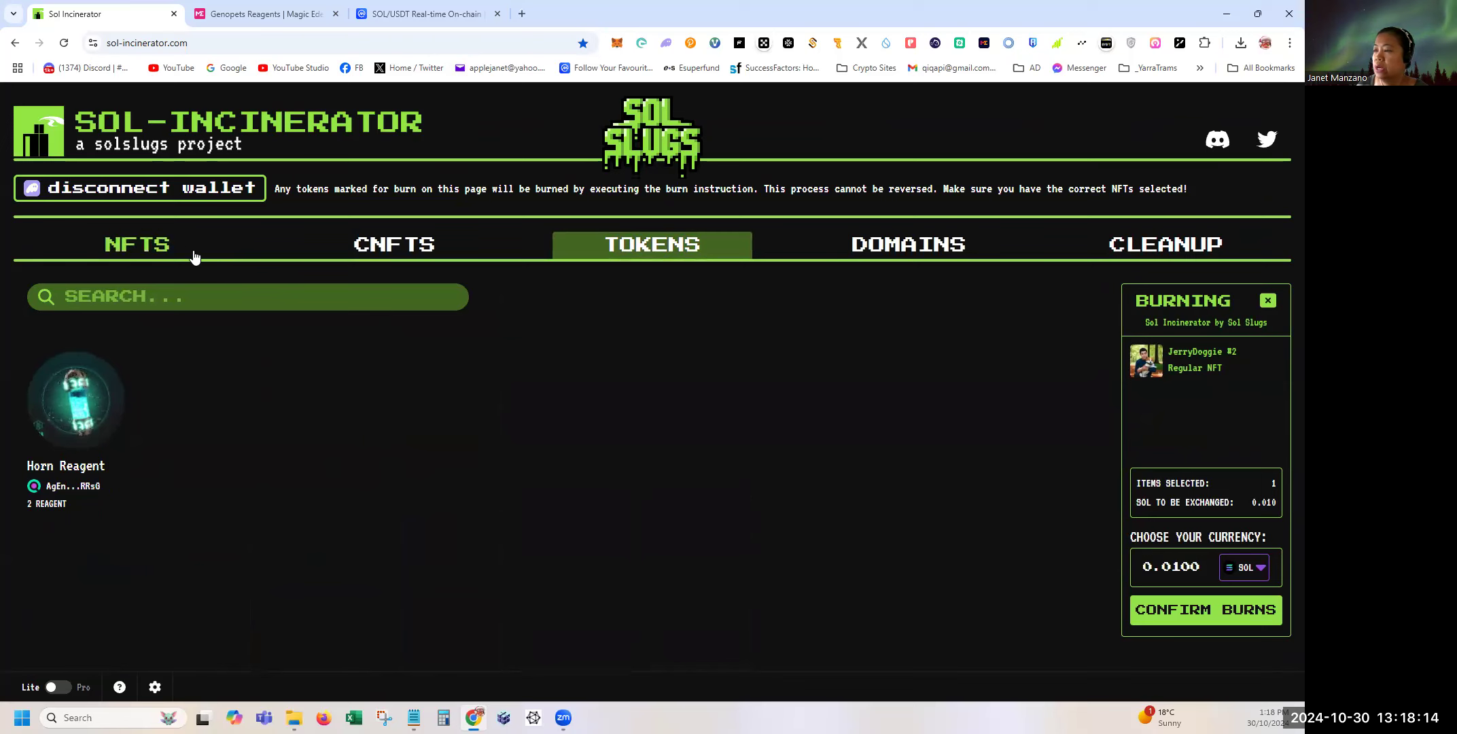
Go back to the NFT collections and review them, JerryDoggie #2 still queued.
click(171, 247)
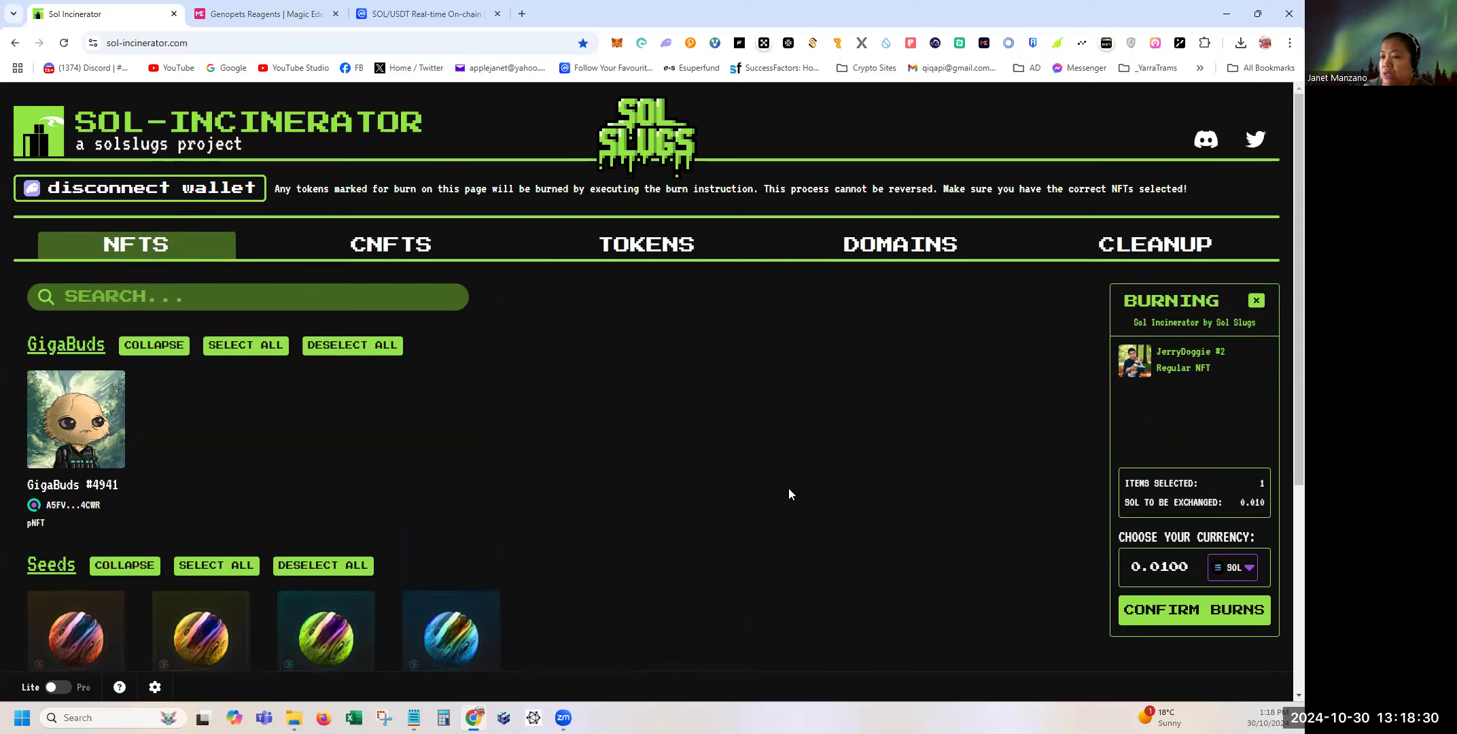
scroll(788, 489, down, 4)
scroll(789, 488, up, 4)
scroll(789, 486, down, 5)
scroll(789, 486, up, 5)
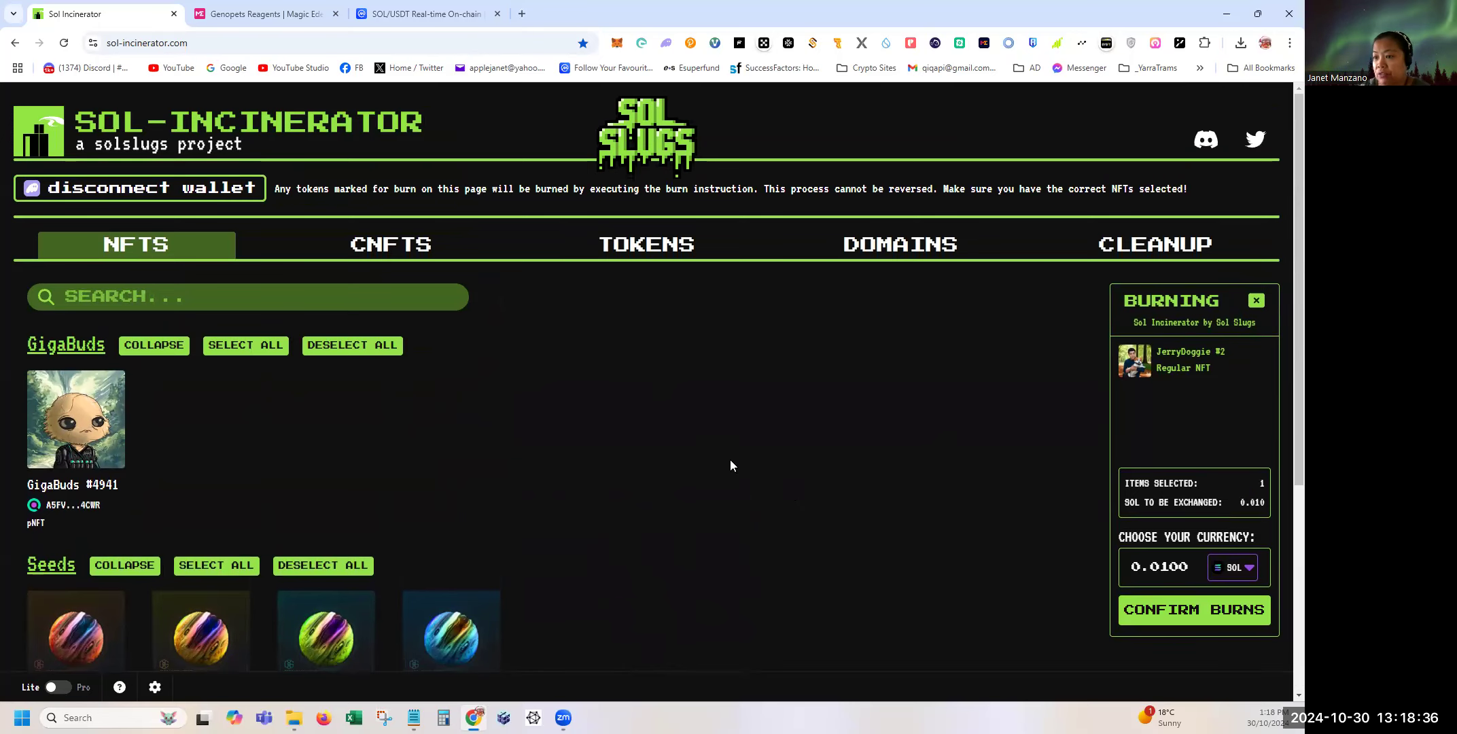
scroll(734, 442, down, 4)
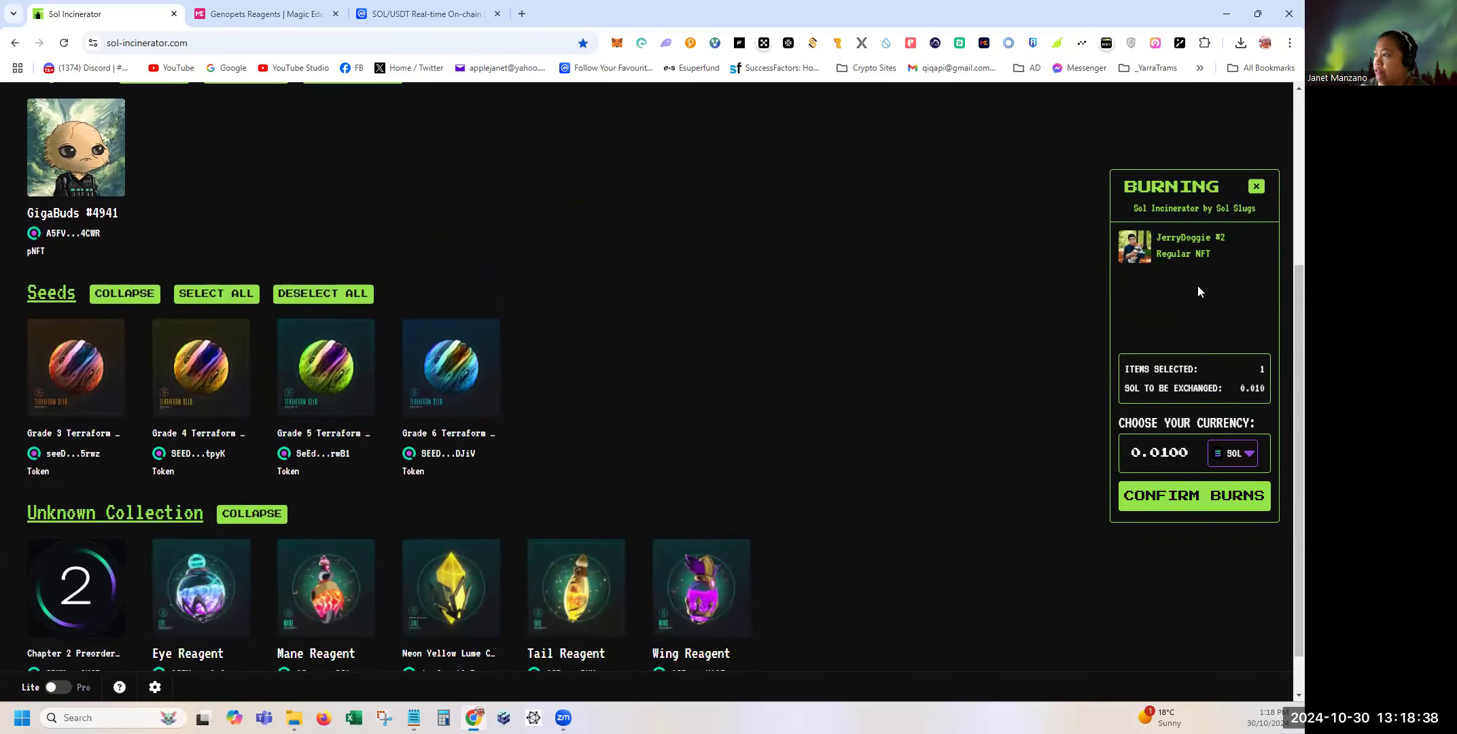
scroll(1196, 380, down, 1)
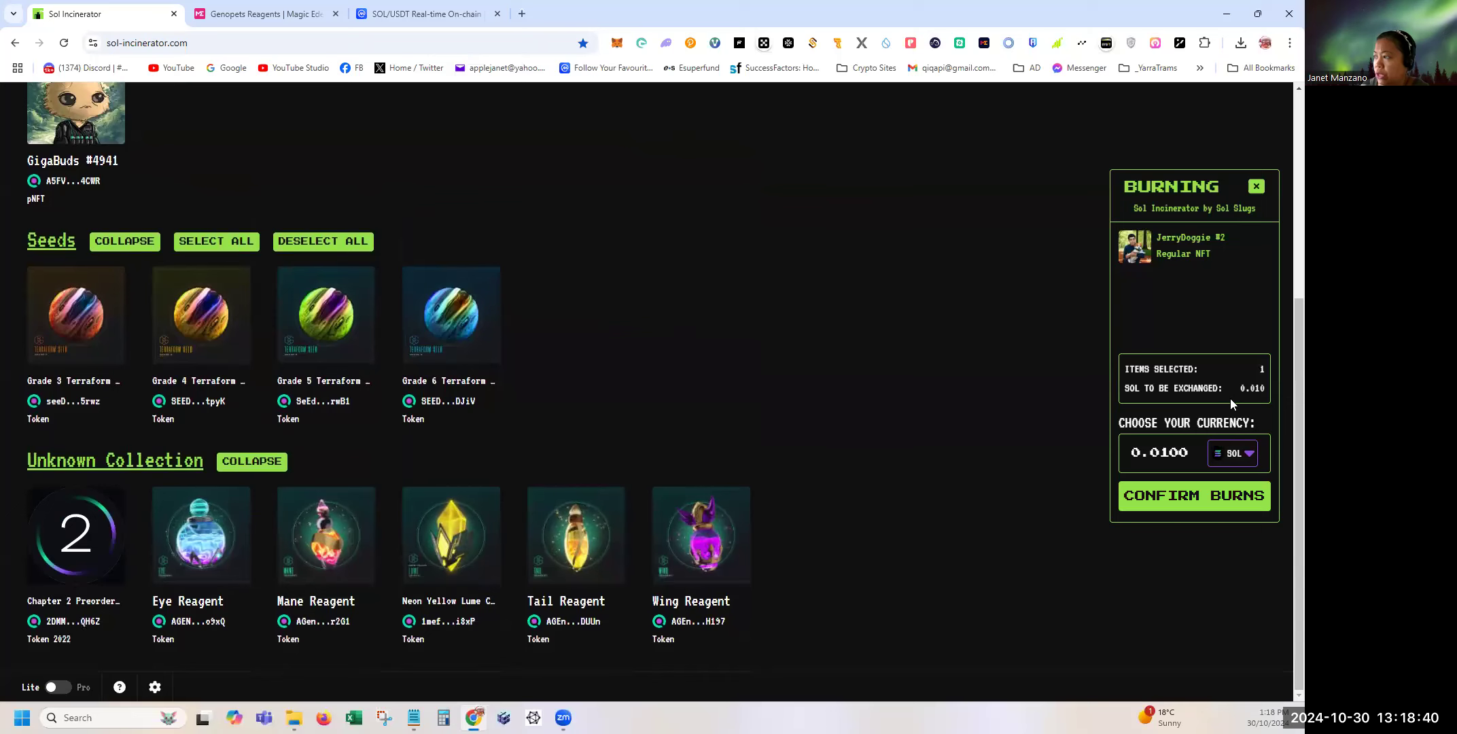
scroll(1025, 395, up, 5)
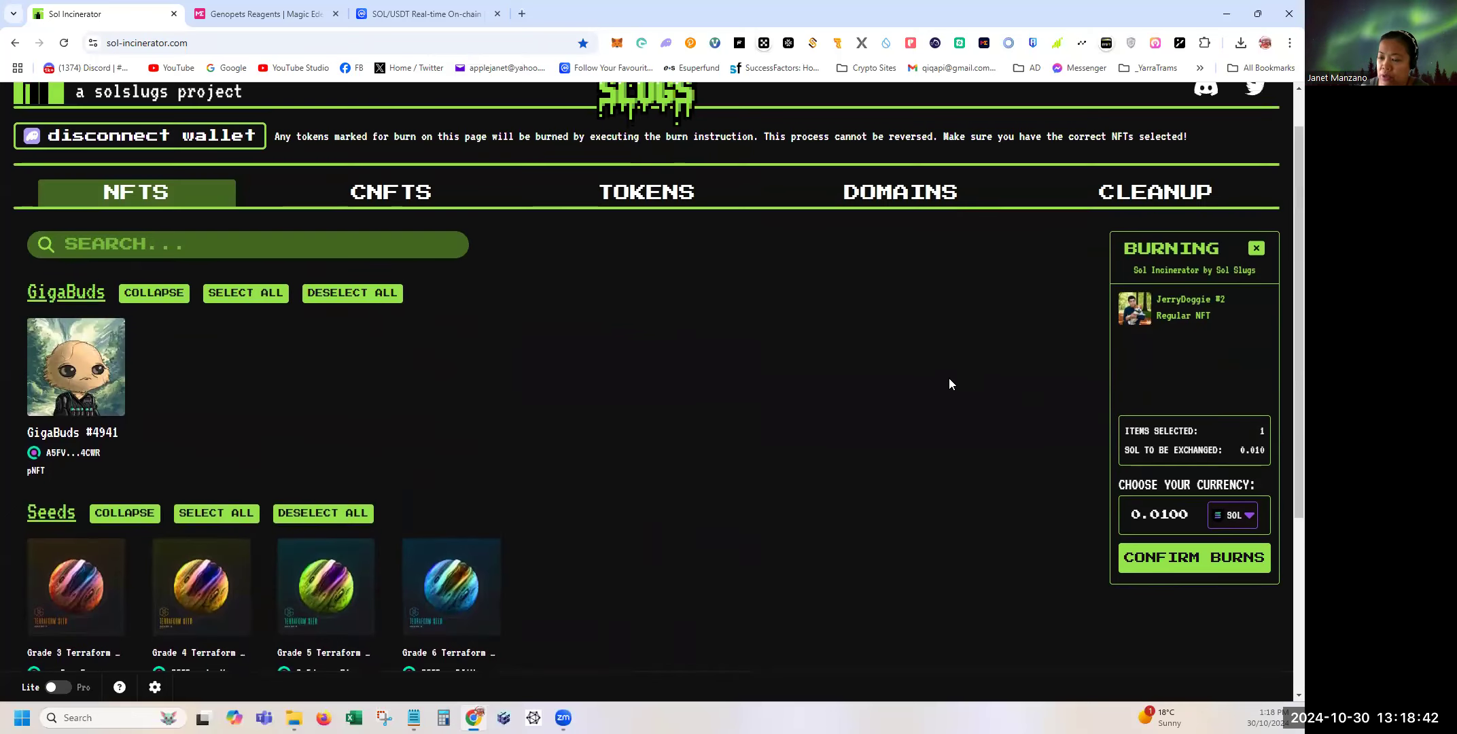
scroll(948, 378, down, 5)
scroll(948, 377, up, 5)
scroll(949, 383, down, 4)
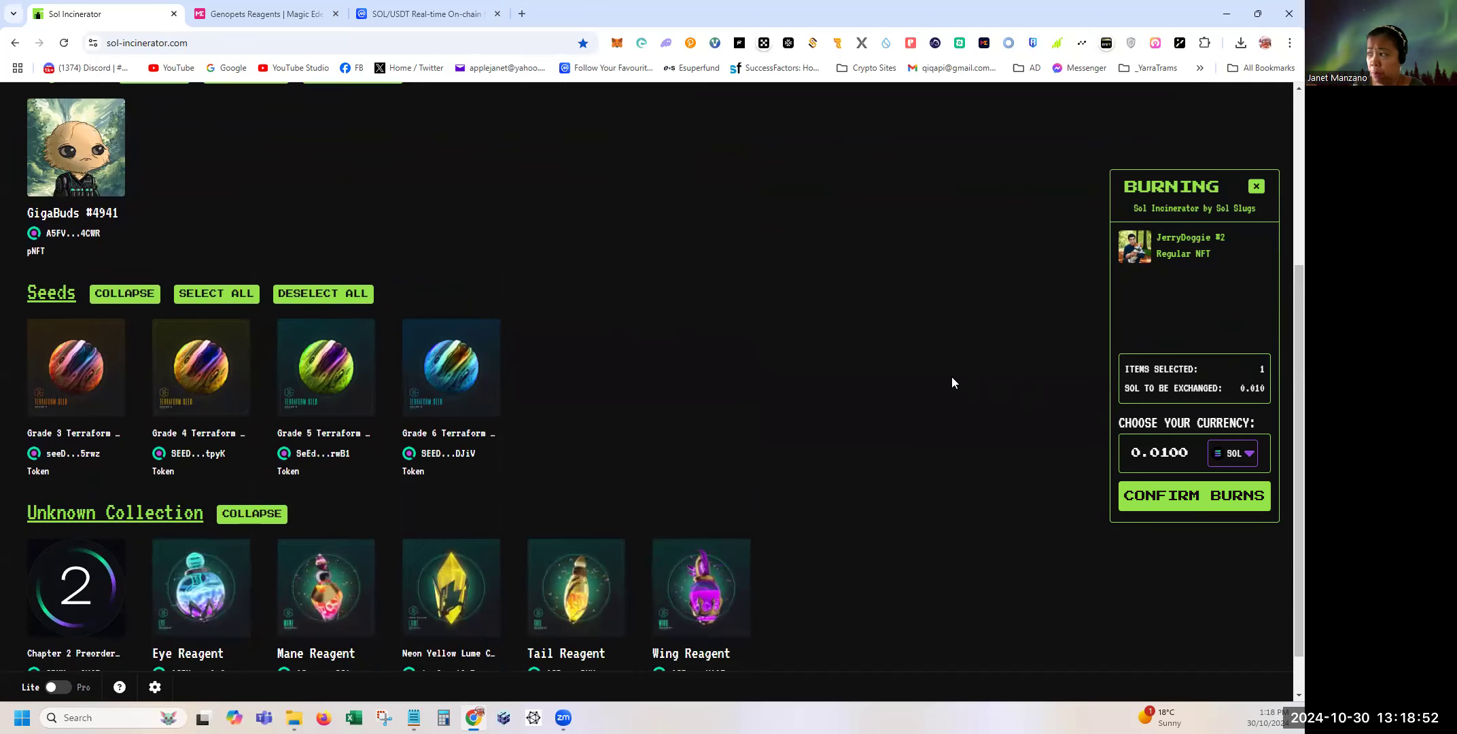
scroll(959, 376, up, 4)
Switch the Phantom wallet to the empty $0.00 Account 3.
click(668, 44)
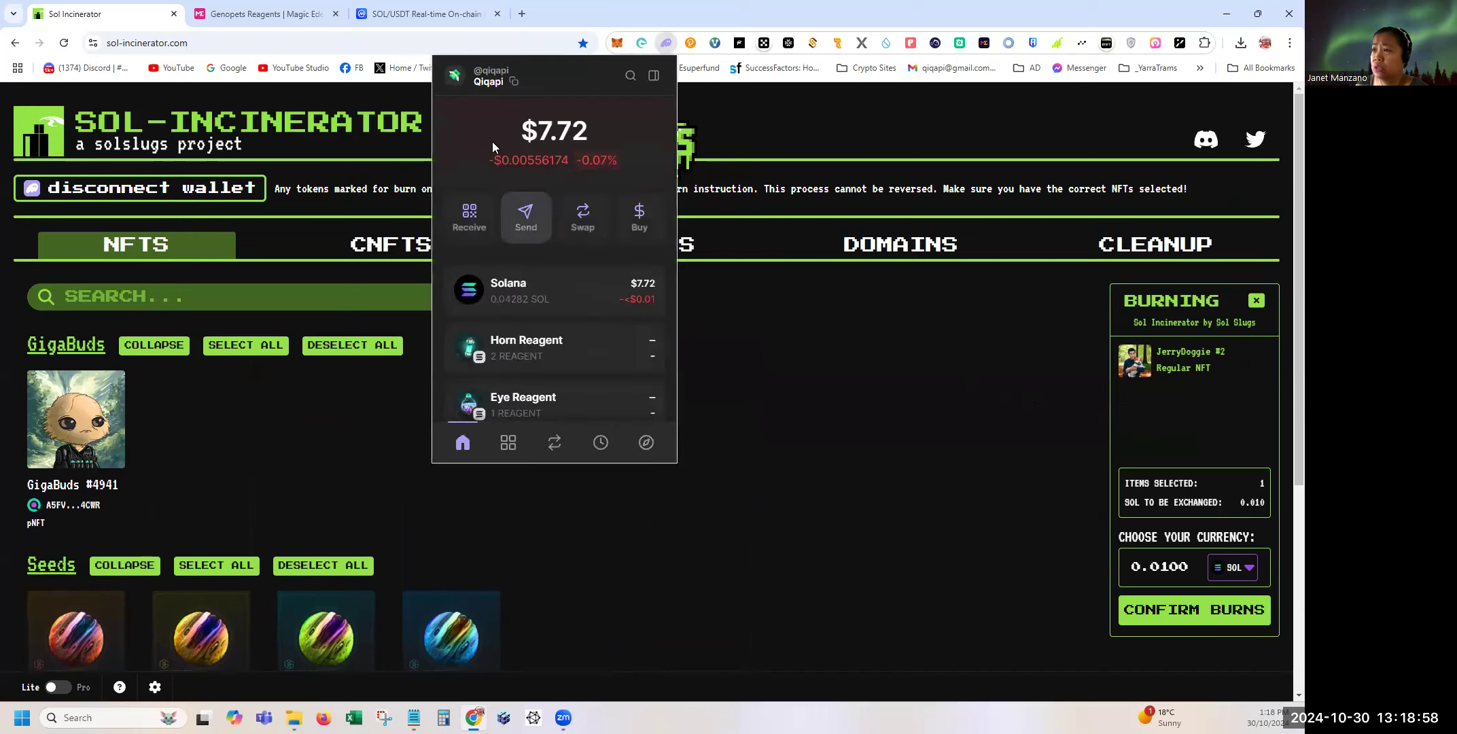
click(453, 75)
click(463, 160)
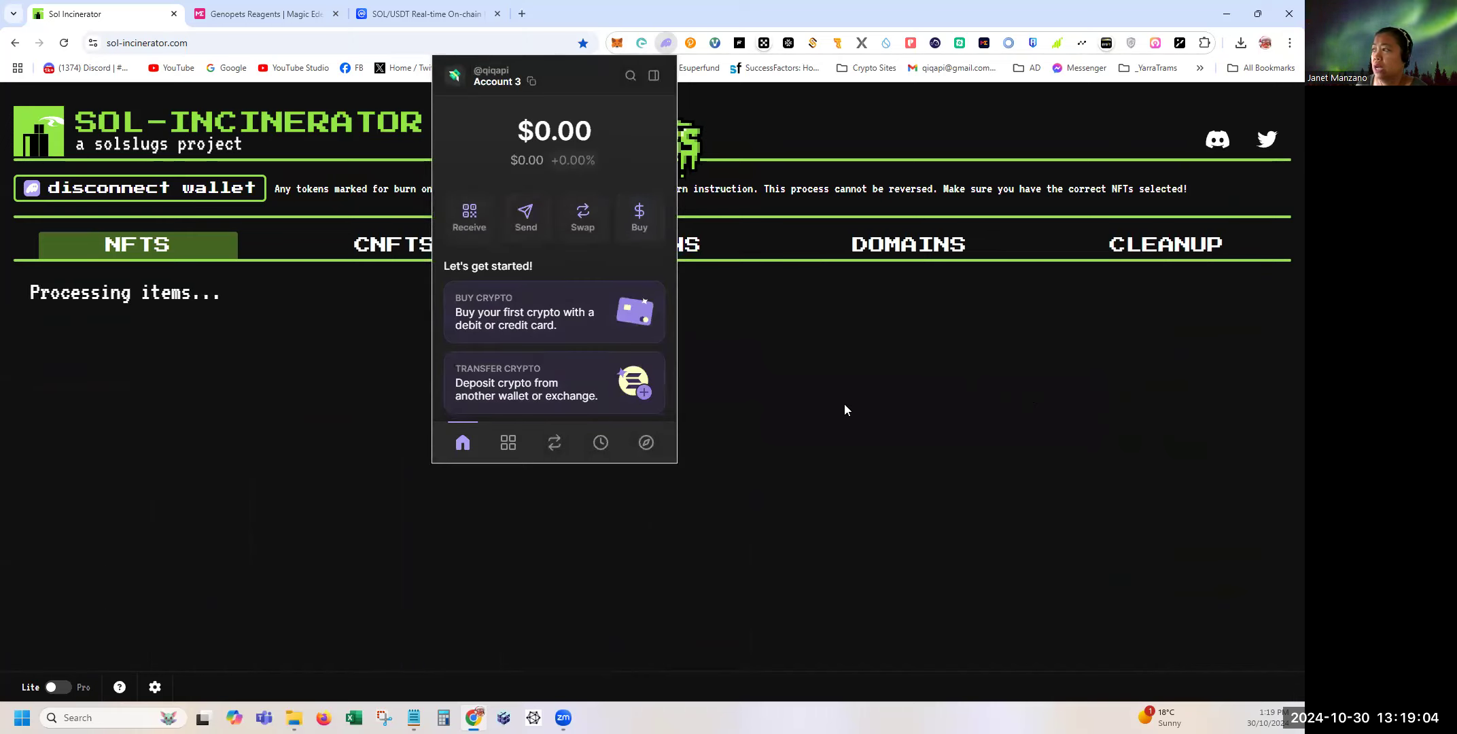
click(810, 394)
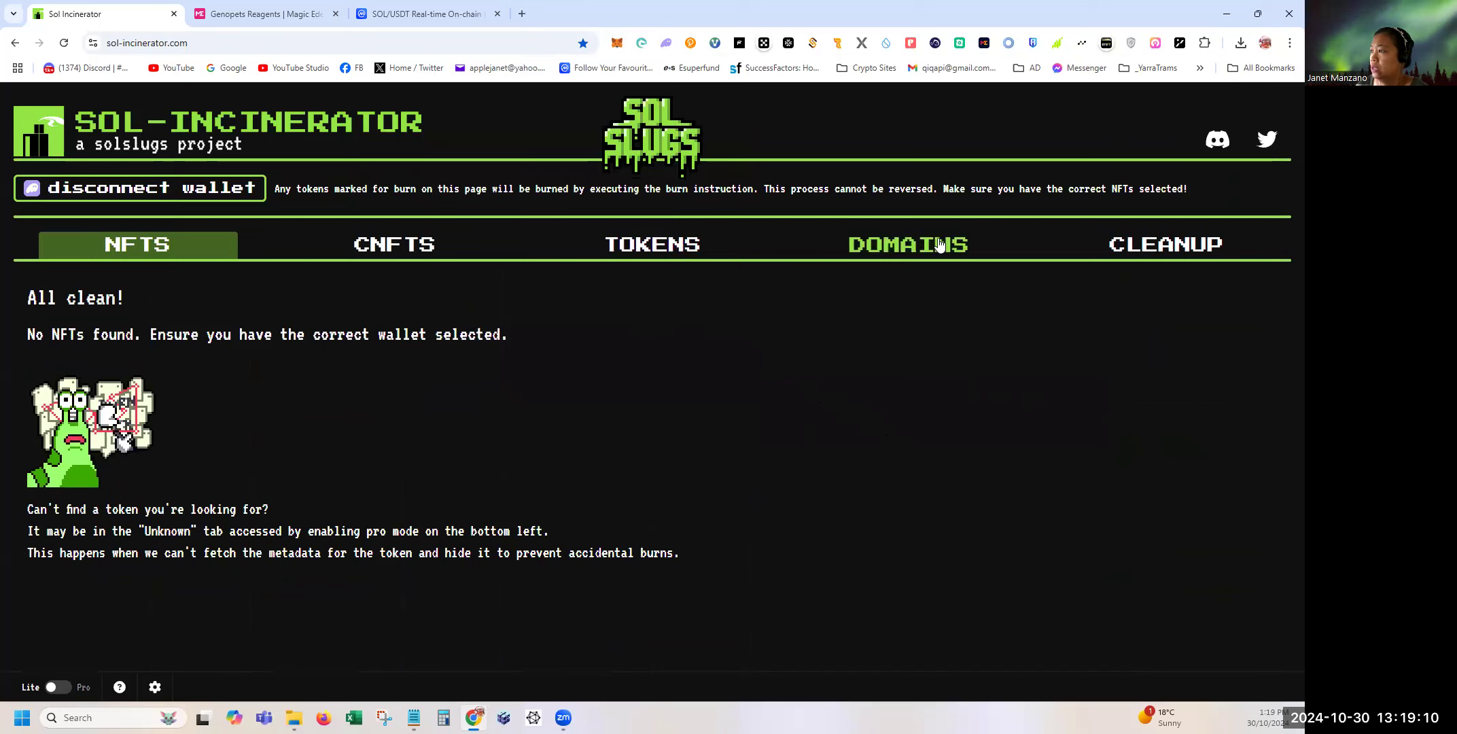
click(901, 245)
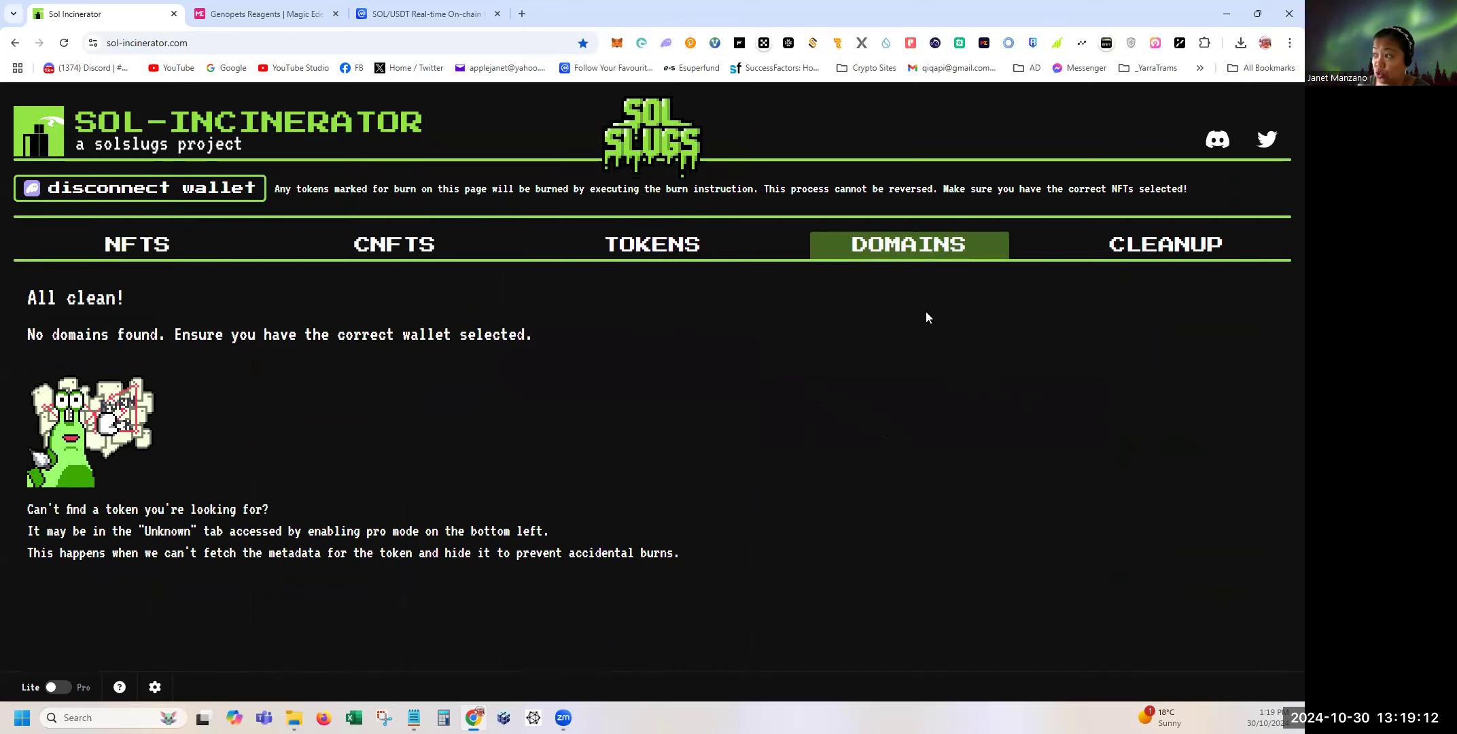
click(1172, 246)
scroll(299, 266, down, 3)
scroll(299, 267, up, 3)
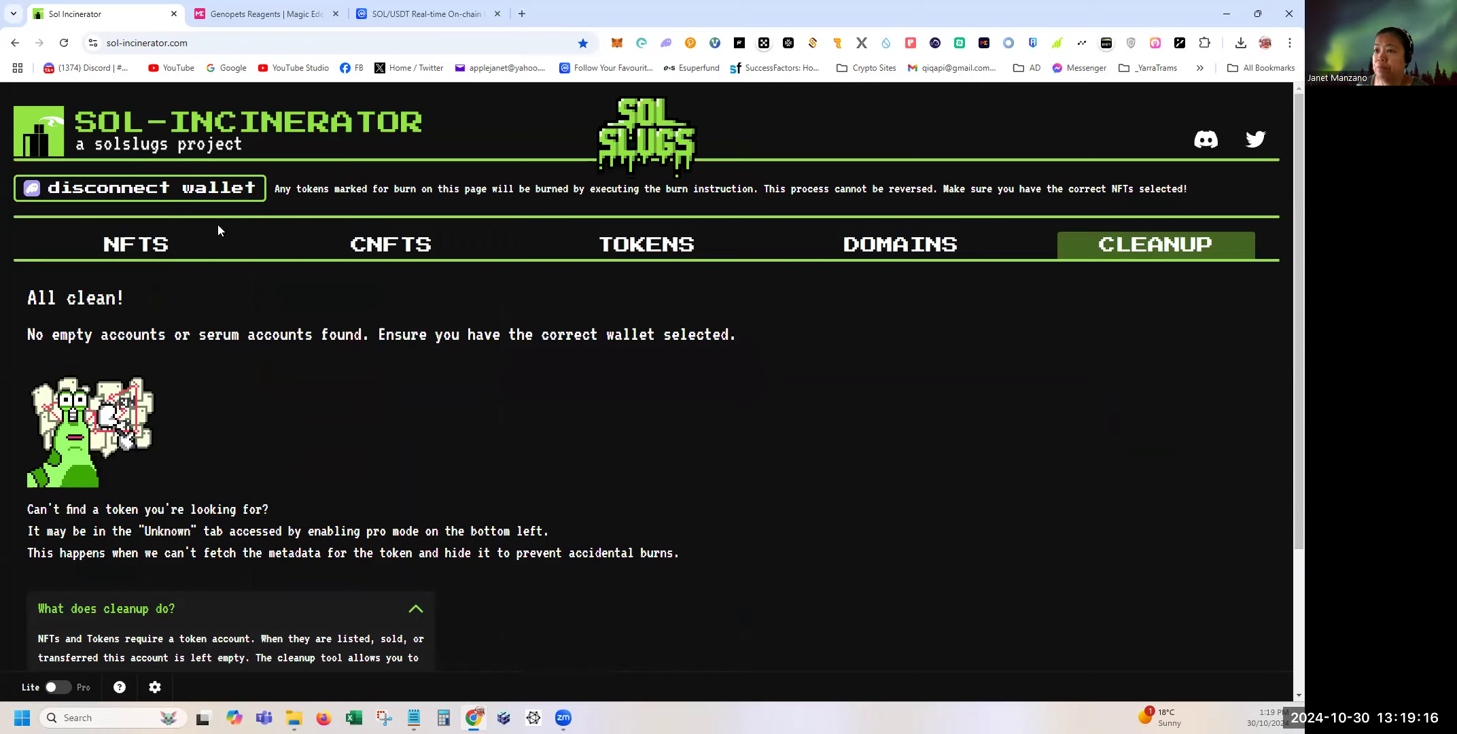
click(126, 246)
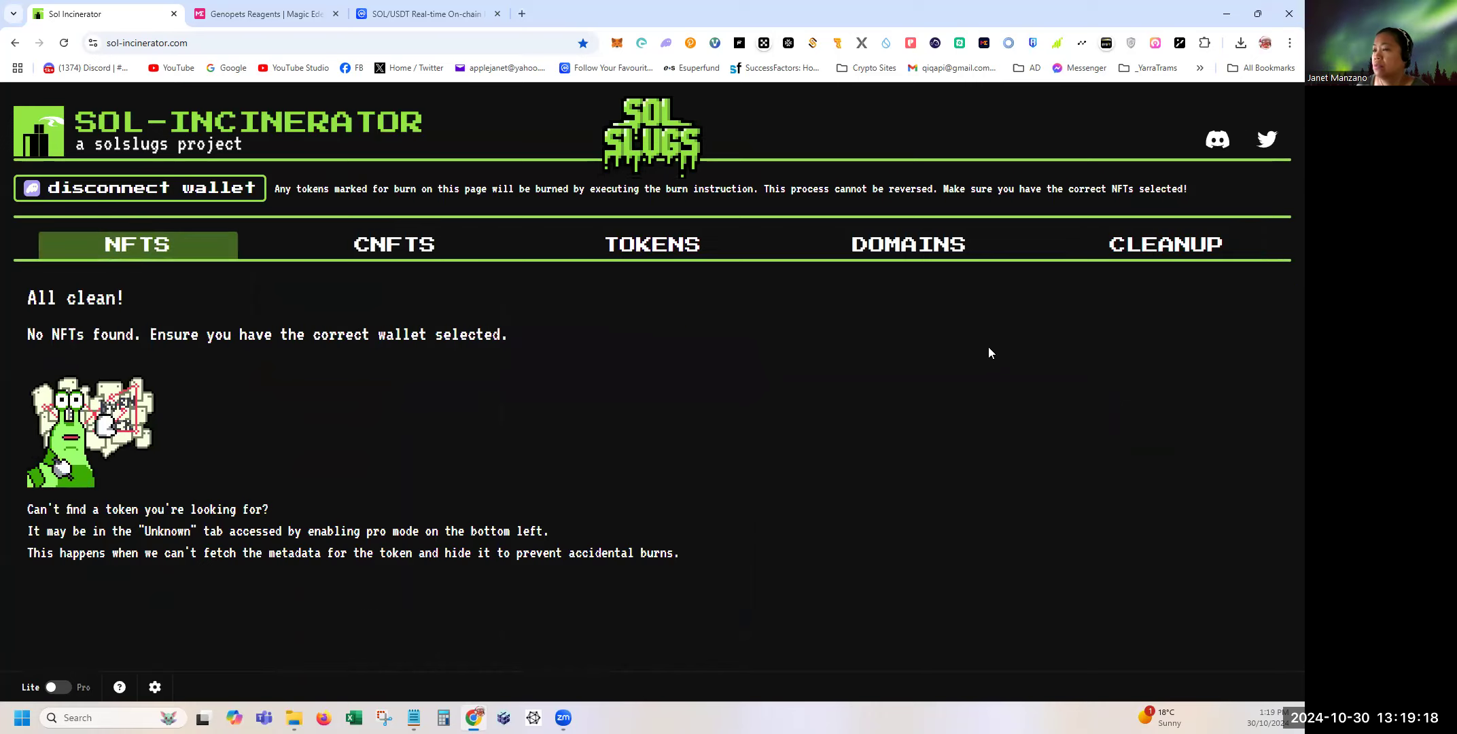